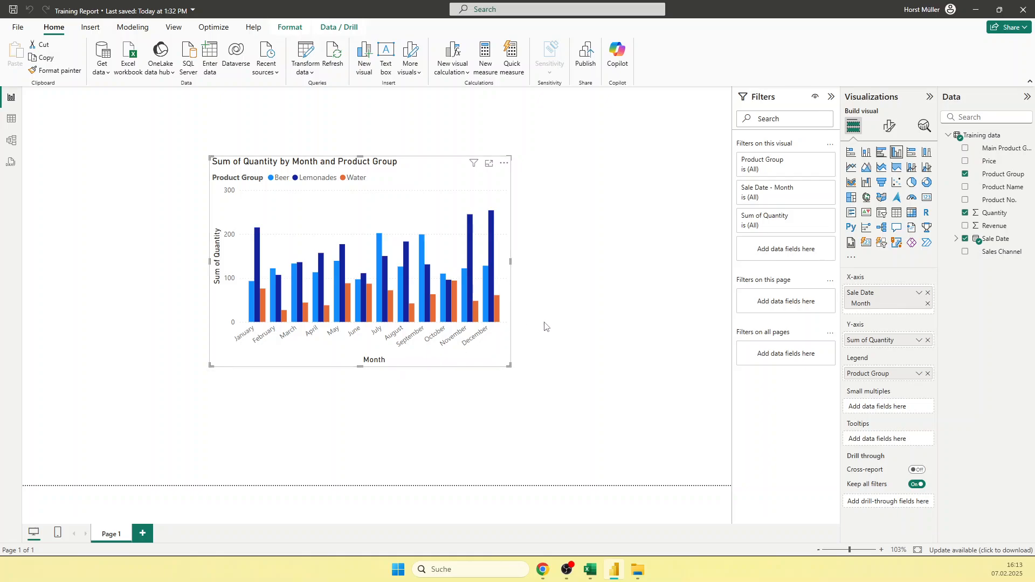
Step: Replace the quantity chart with an empty clustered column chart, moved away from the page corner and enlarged
key("Delete")
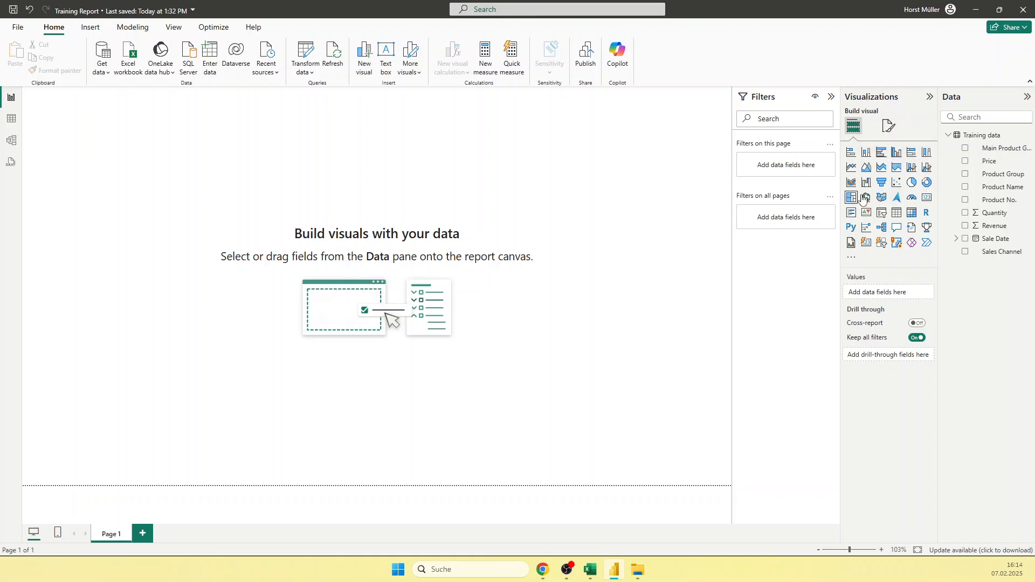
left_click(896, 155)
left_click_drag(143, 139, 216, 167)
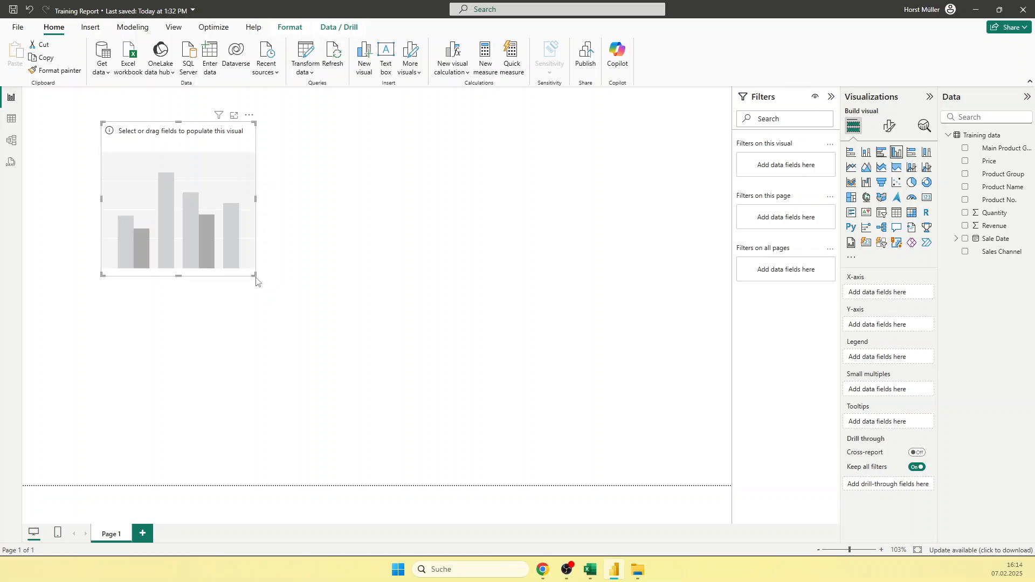
left_click_drag(254, 274, 322, 349)
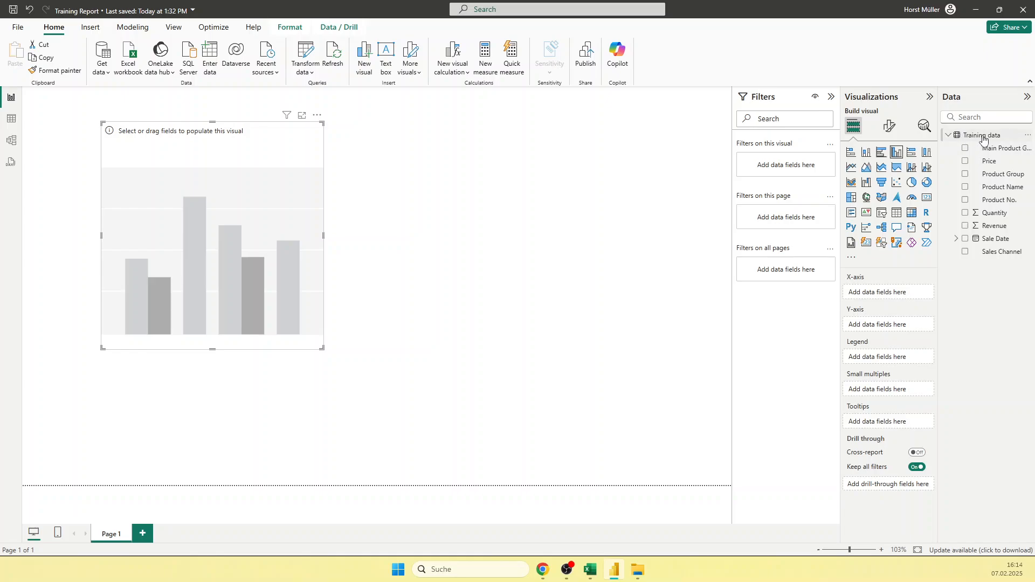
Step: Put Revenue on the column chart's Y-axis and refresh all tables so the visual can load its data
mouse_move(978, 140)
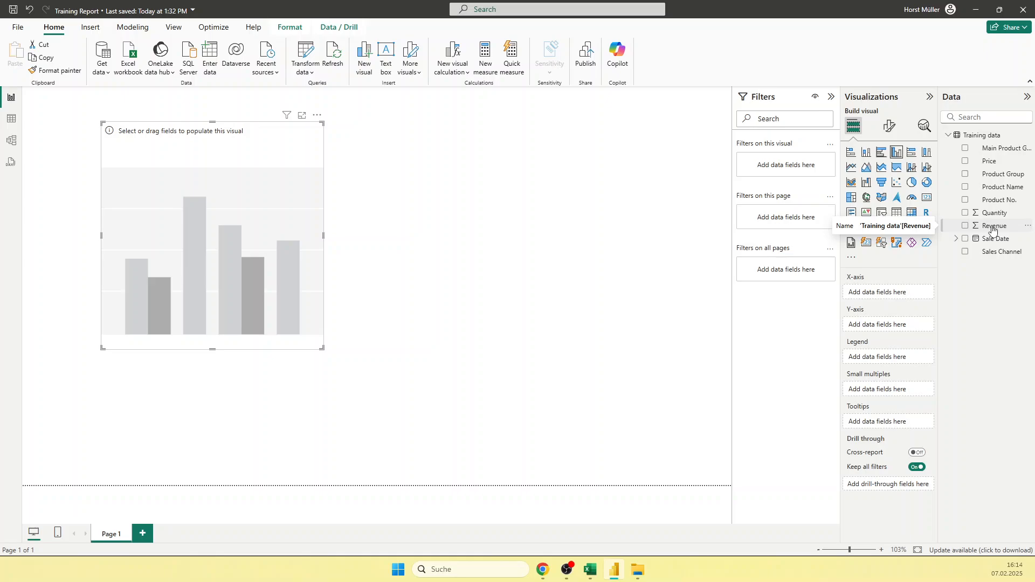
left_click_drag(992, 230, 894, 332)
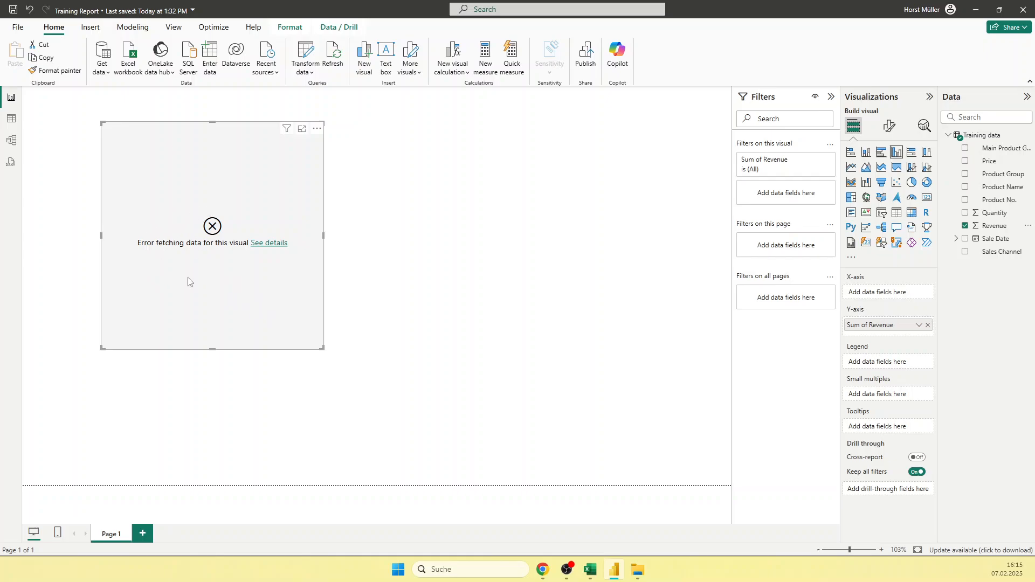
left_click(266, 245)
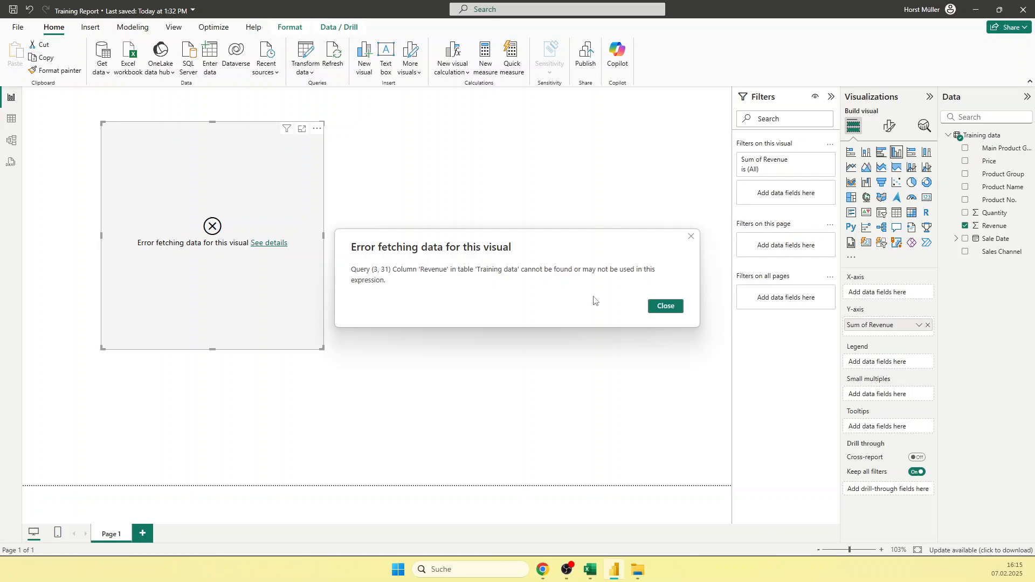
left_click(667, 309)
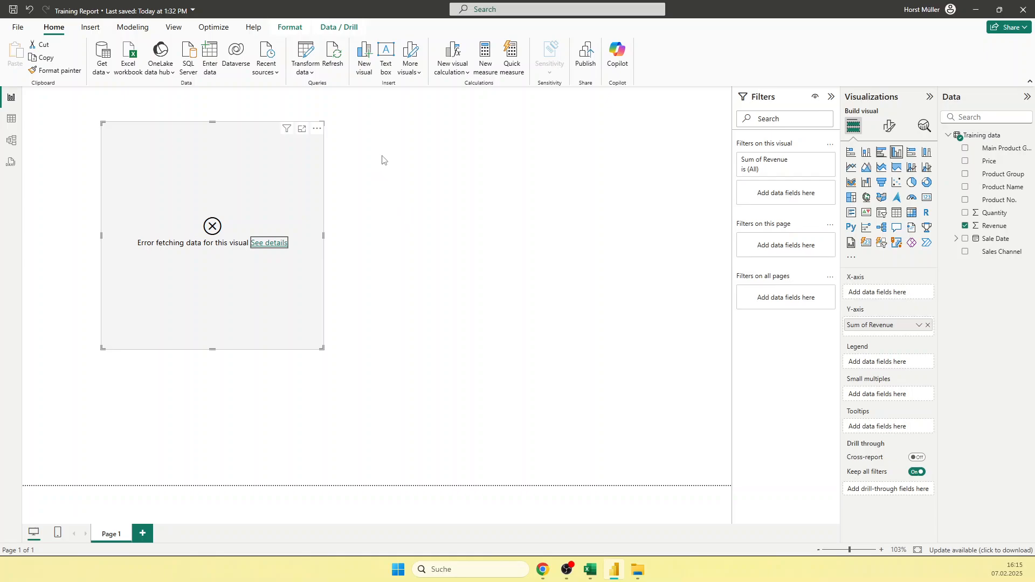
left_click(333, 54)
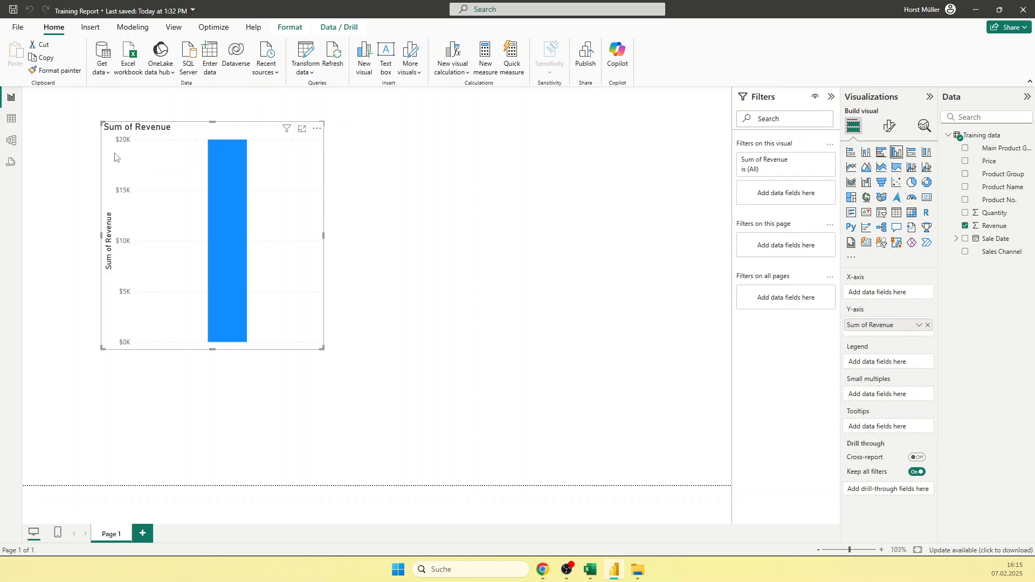
mouse_move(224, 229)
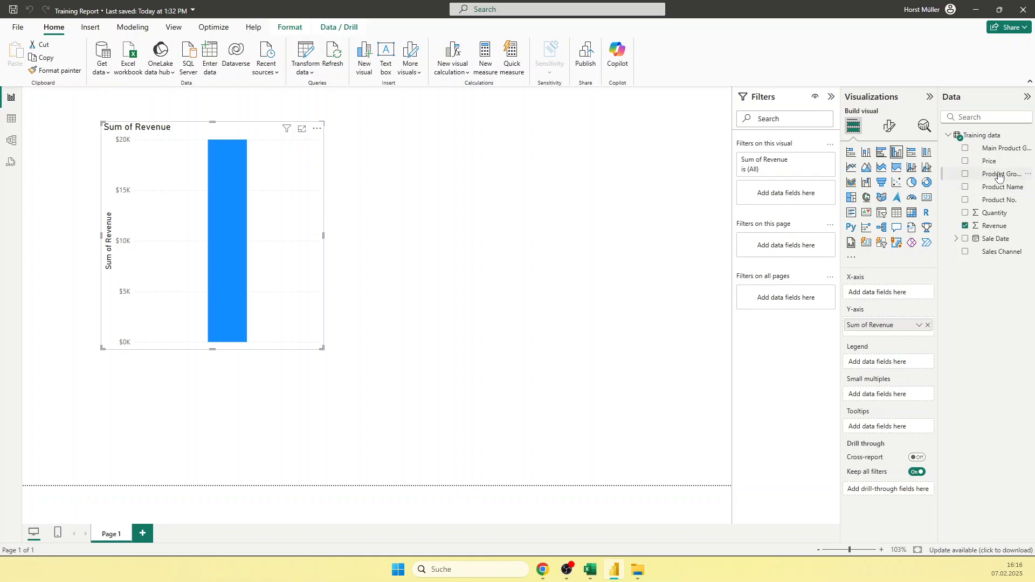
Step: Put only the Month level of the Sale Date hierarchy on the revenue chart's X-axis
left_click_drag(1000, 174, 922, 295)
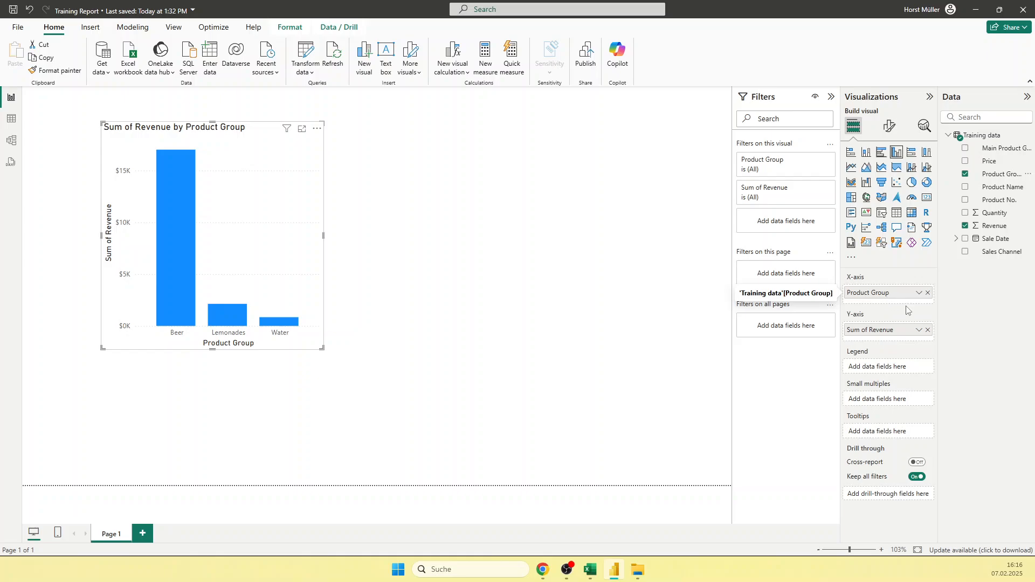
left_click(927, 293)
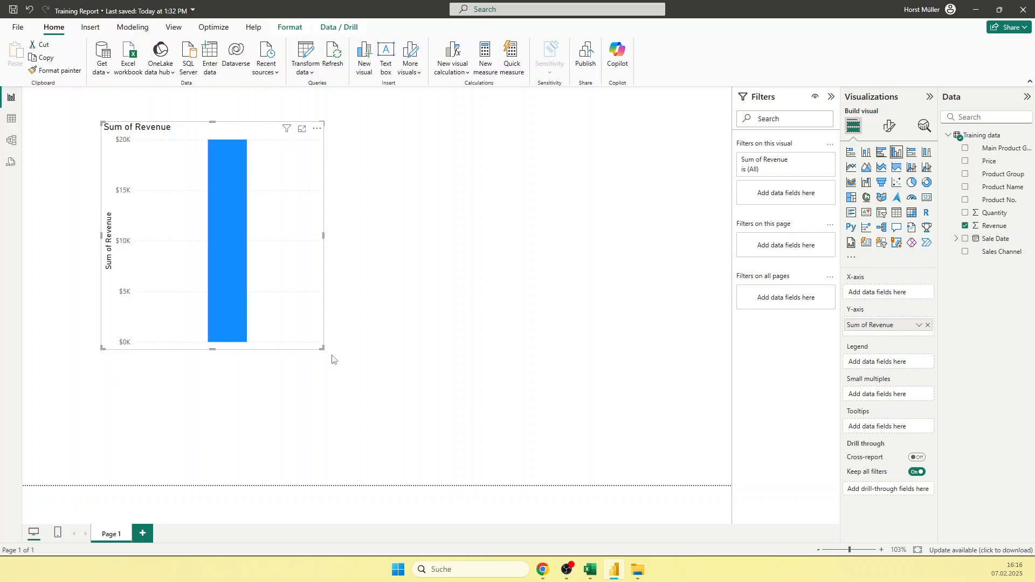
left_click(956, 239)
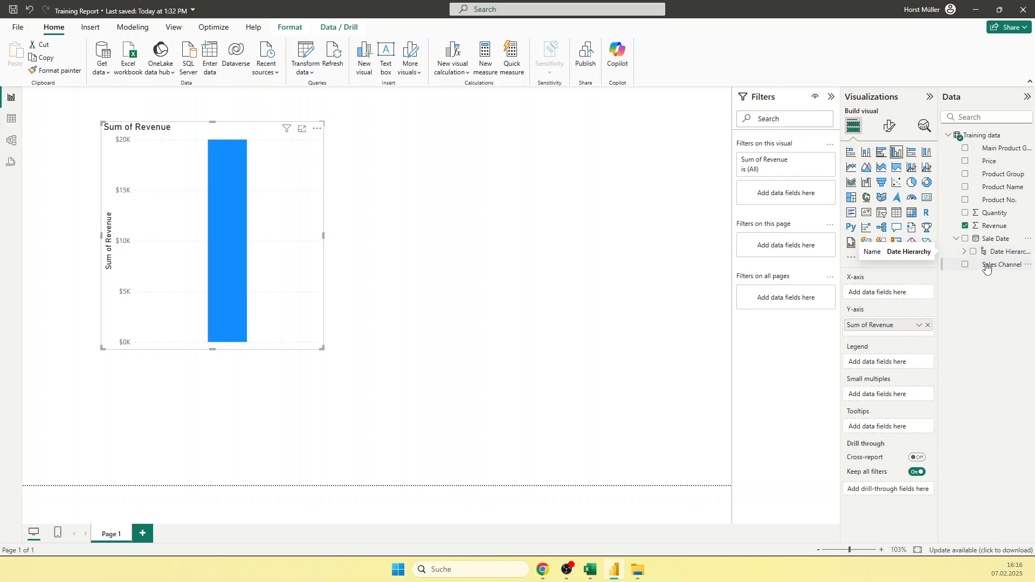
left_click(964, 253)
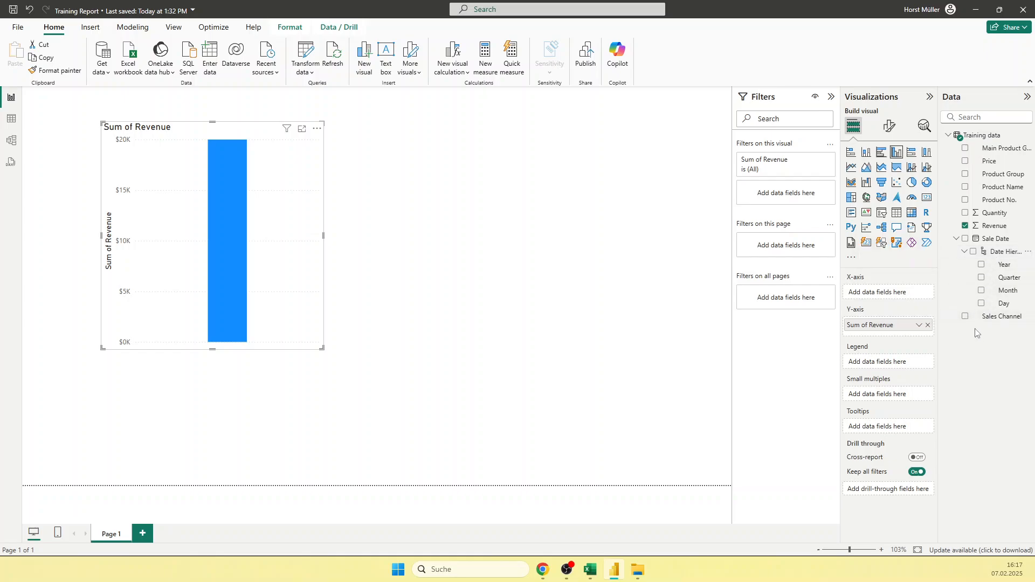
left_click_drag(1005, 292, 867, 294)
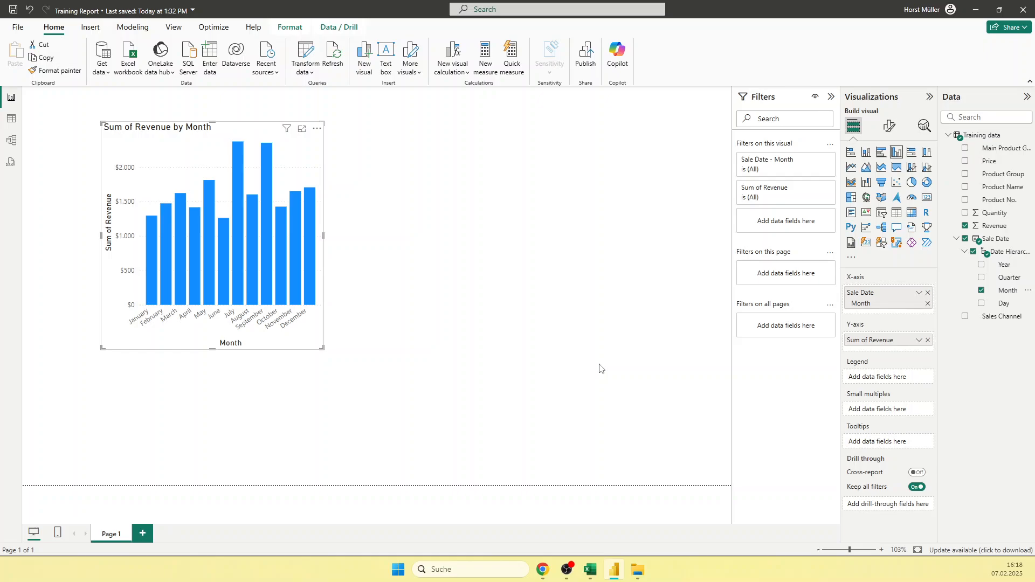
Step: Make the monthly revenue chart wider and flatter and place it near the page's left edge
left_click_drag(323, 349, 418, 360)
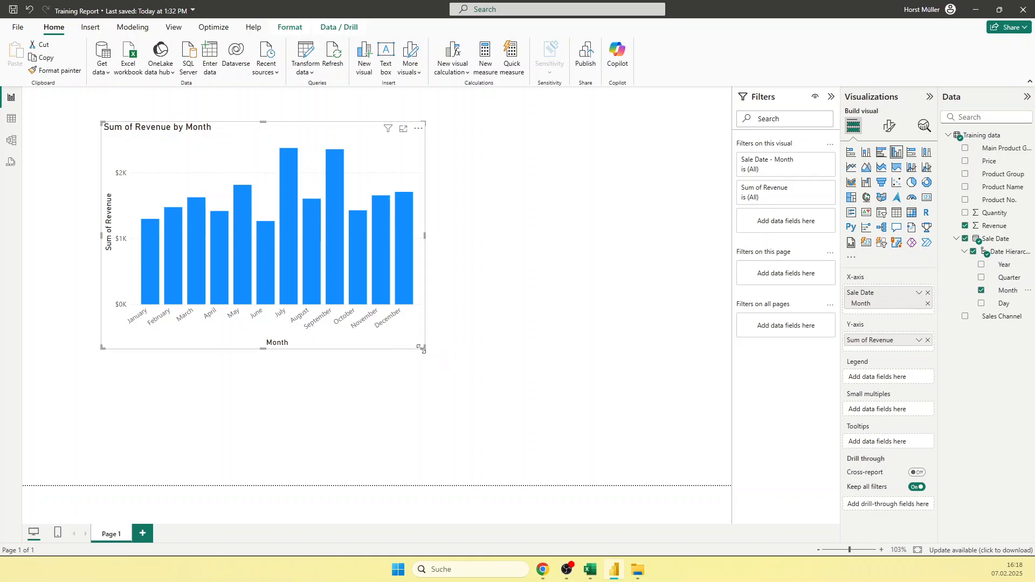
left_click_drag(423, 348, 386, 300)
left_click_drag(318, 132, 247, 157)
left_click(400, 199)
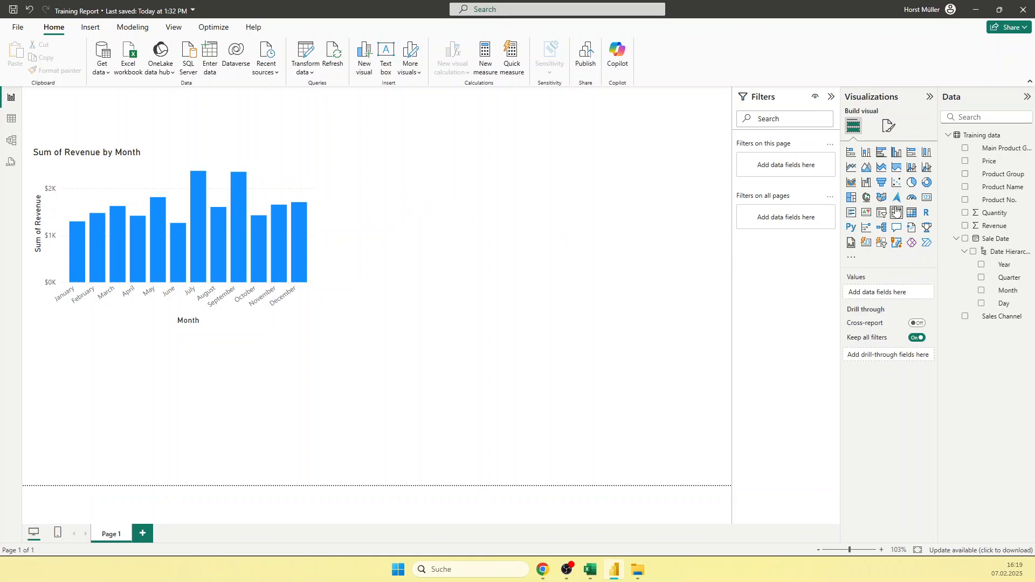
Step: Split the monthly revenue columns by Main Product Group using the chart's legend
left_click(318, 303)
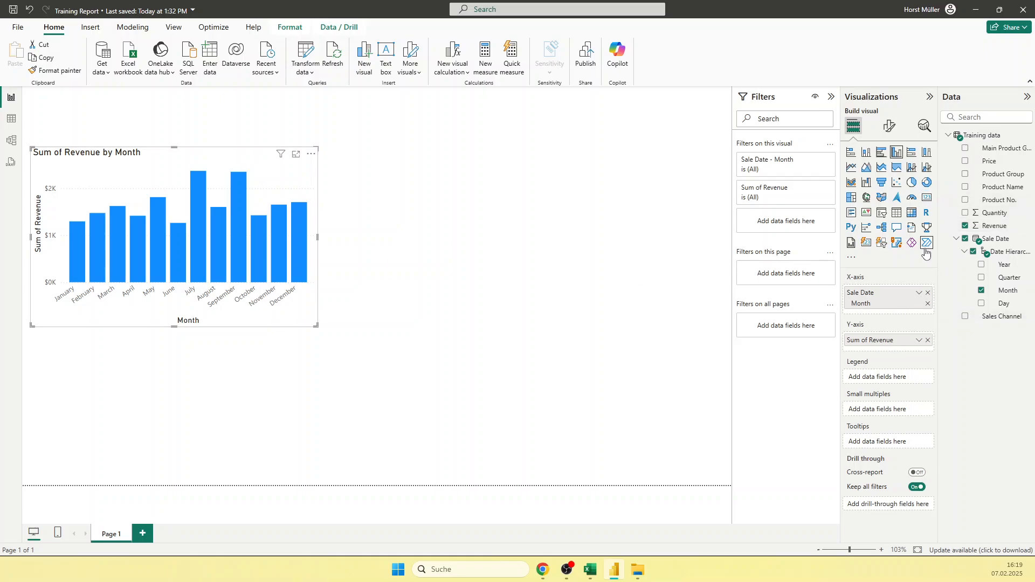
left_click_drag(1002, 149, 906, 380)
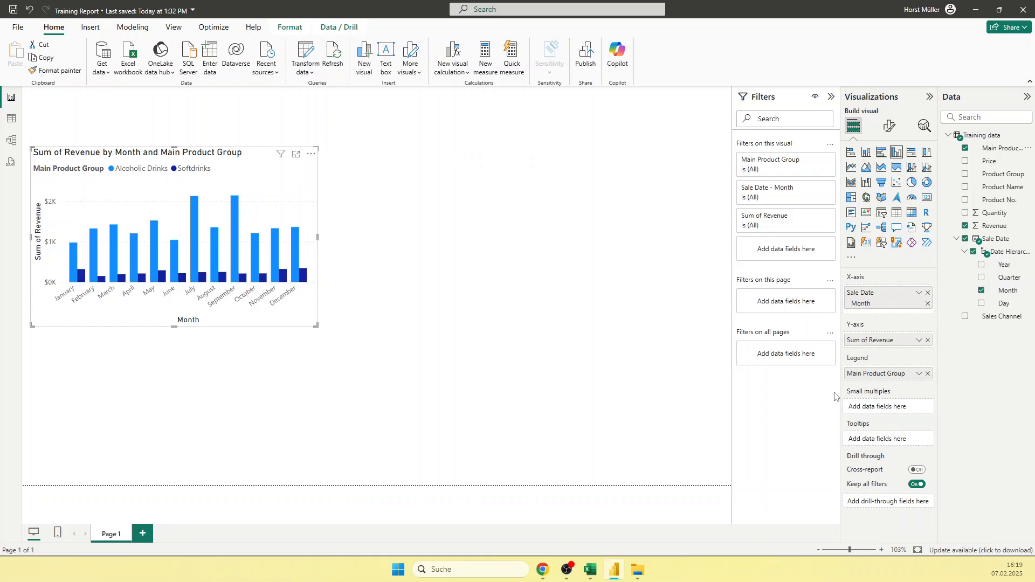
mouse_move(70, 272)
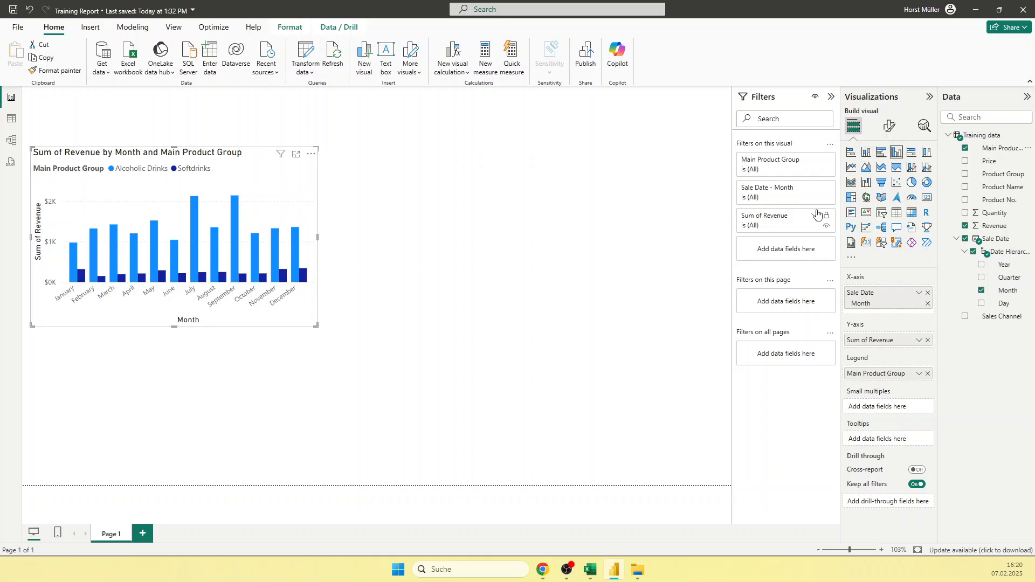
Step: Compare the revenue chart as stacked bar, stacked area and clustered column, and settle on a stacked column chart
left_click(866, 153)
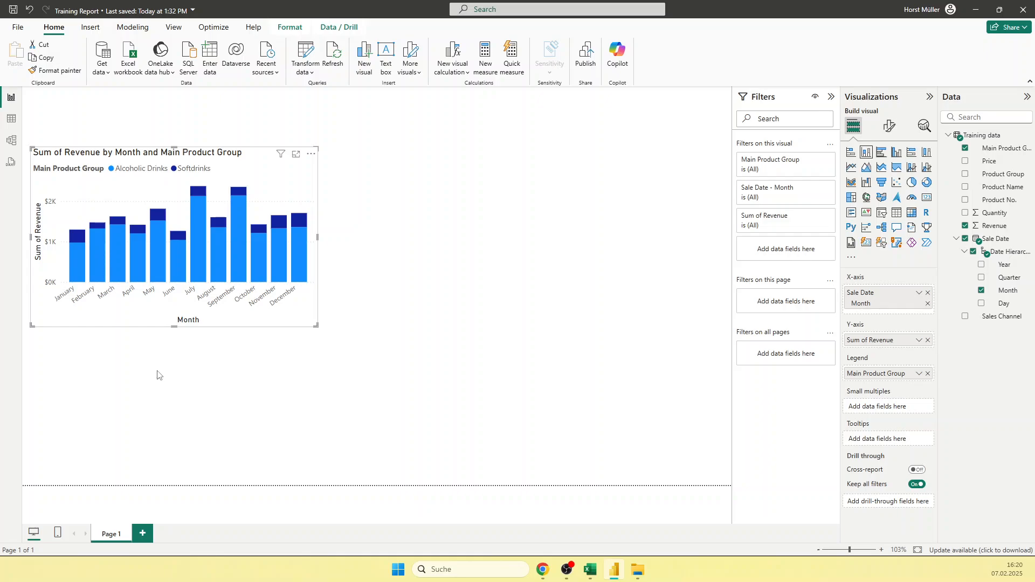
left_click(851, 153)
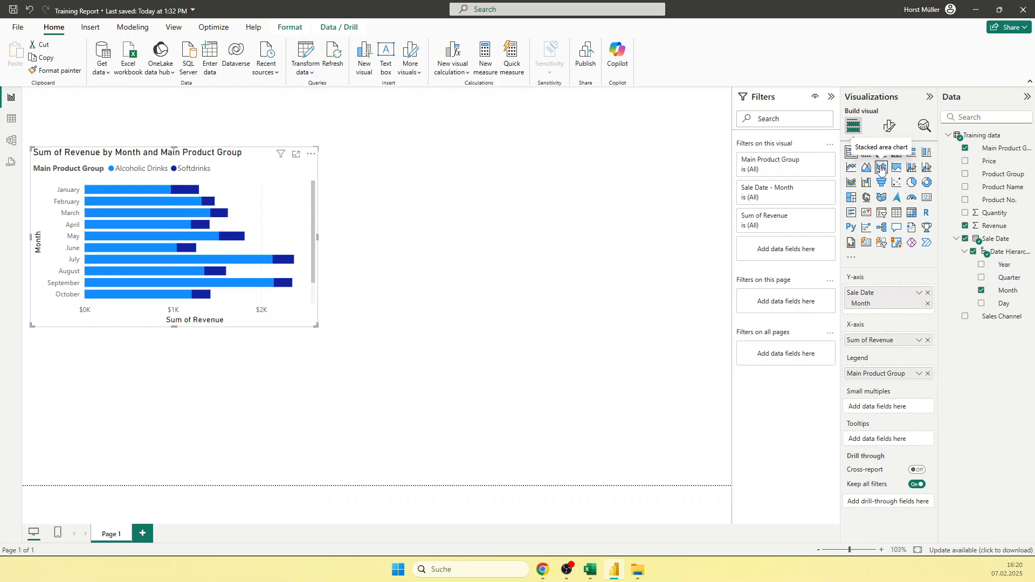
left_click(882, 170)
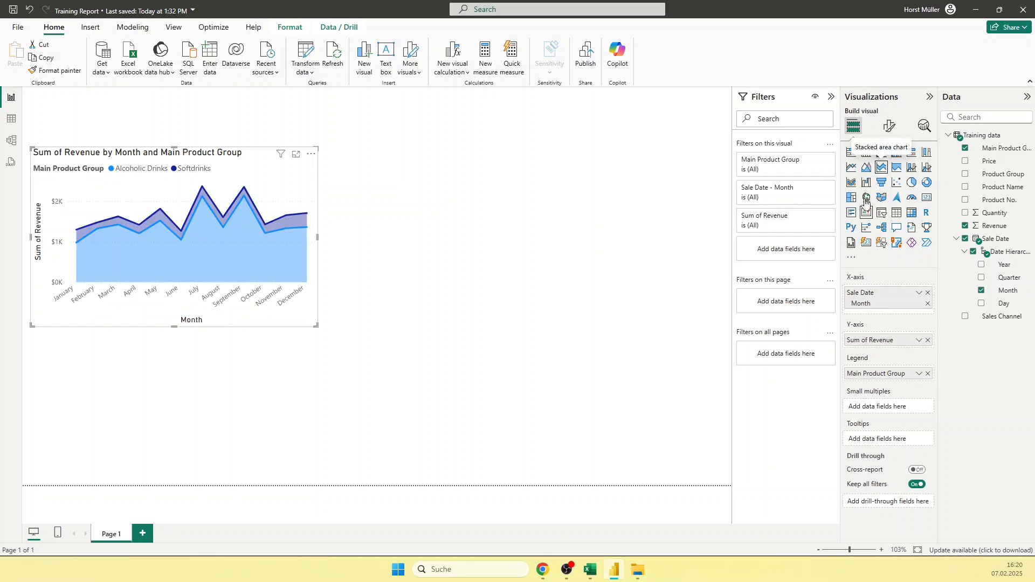
left_click(896, 153)
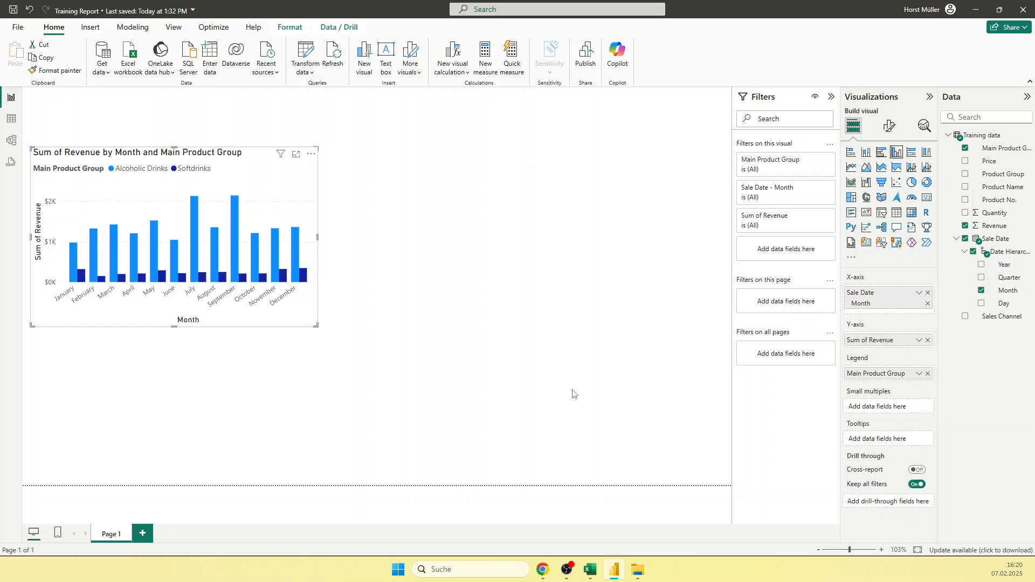
left_click(866, 153)
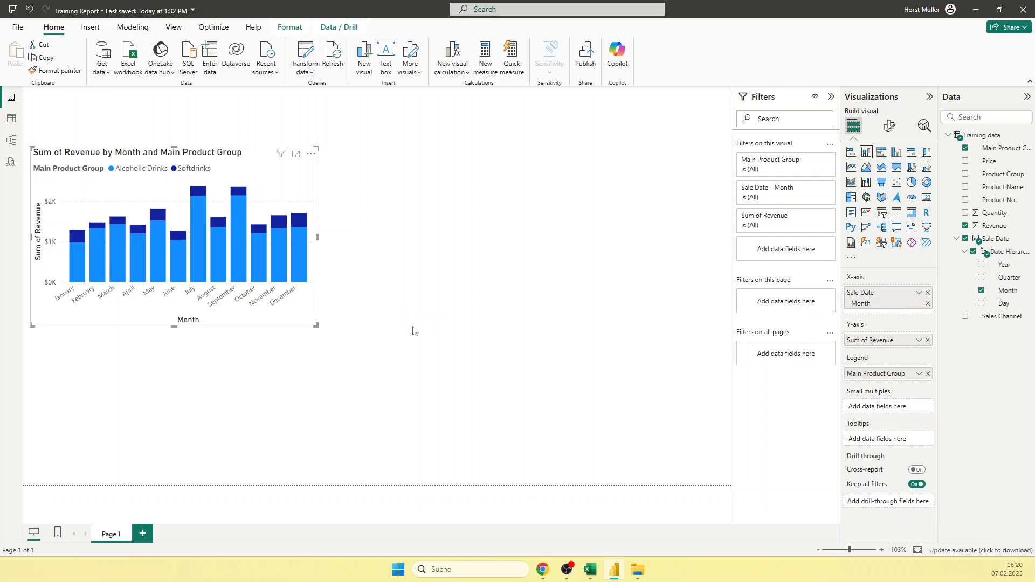
left_click(441, 255)
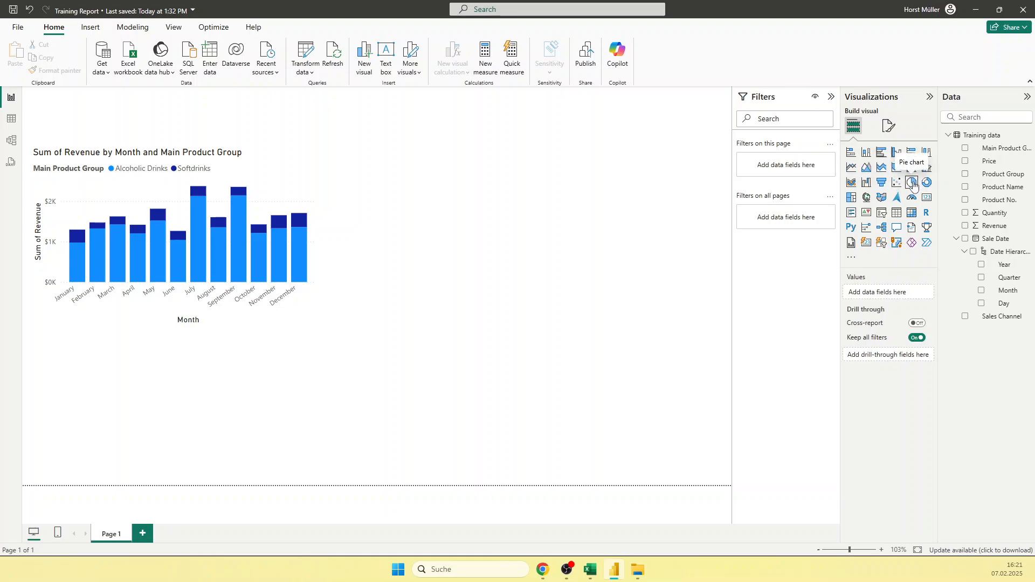
left_click(851, 199)
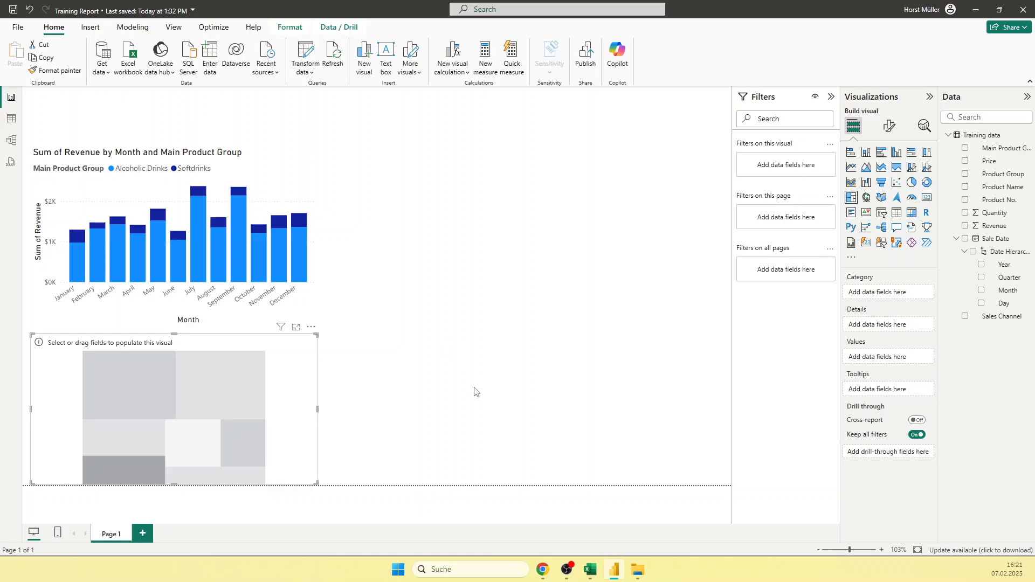
key("Delete")
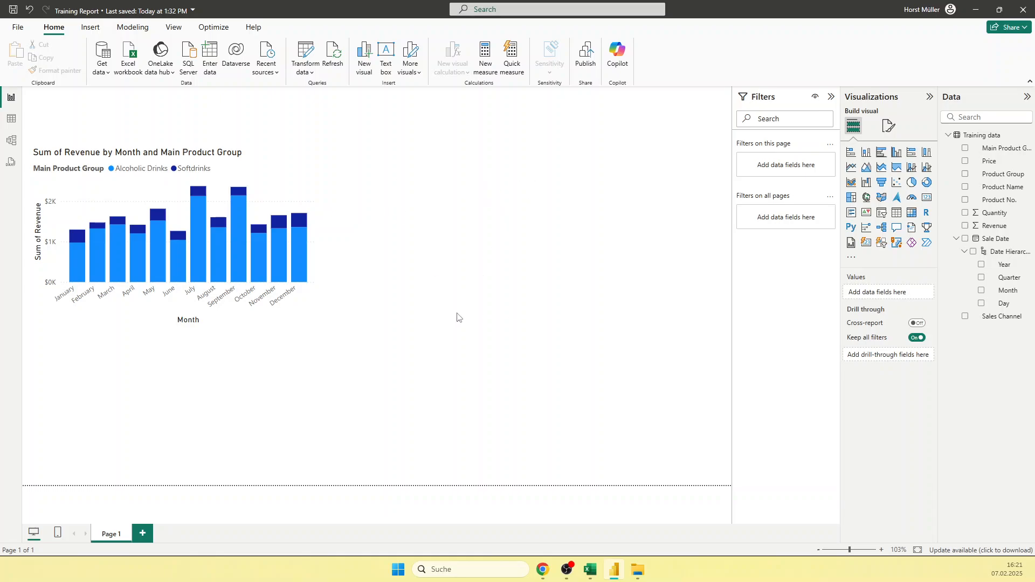
left_click(271, 180)
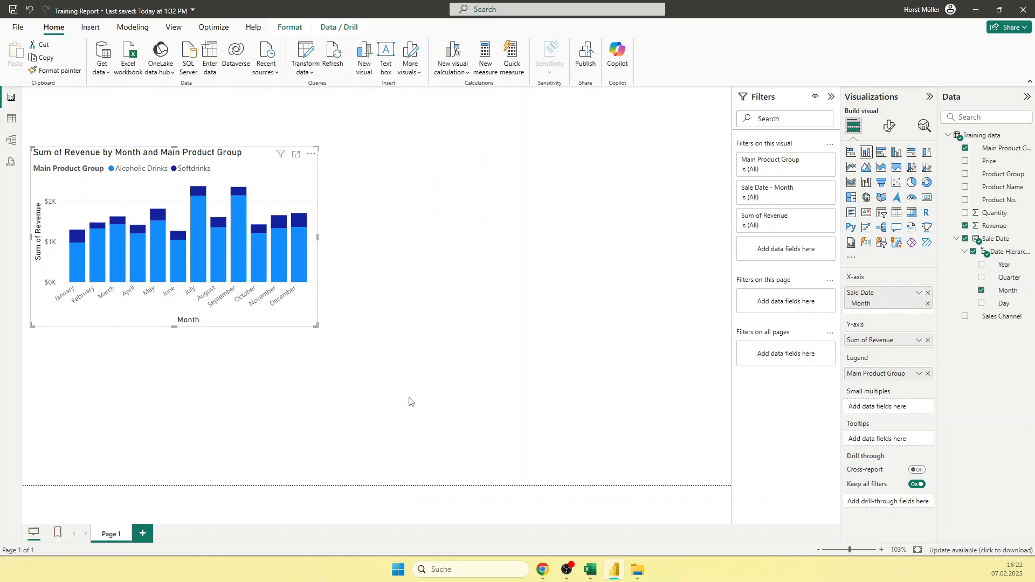
left_click(422, 244)
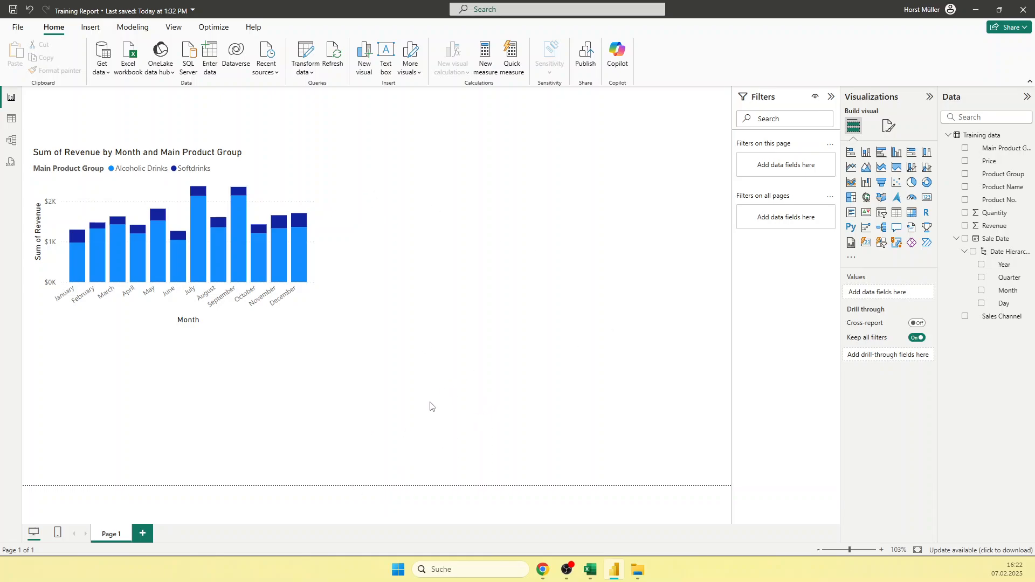
Step: Insert a treemap below the column chart with Revenue as values, Product Group as category and Product Name as details
left_click(850, 198)
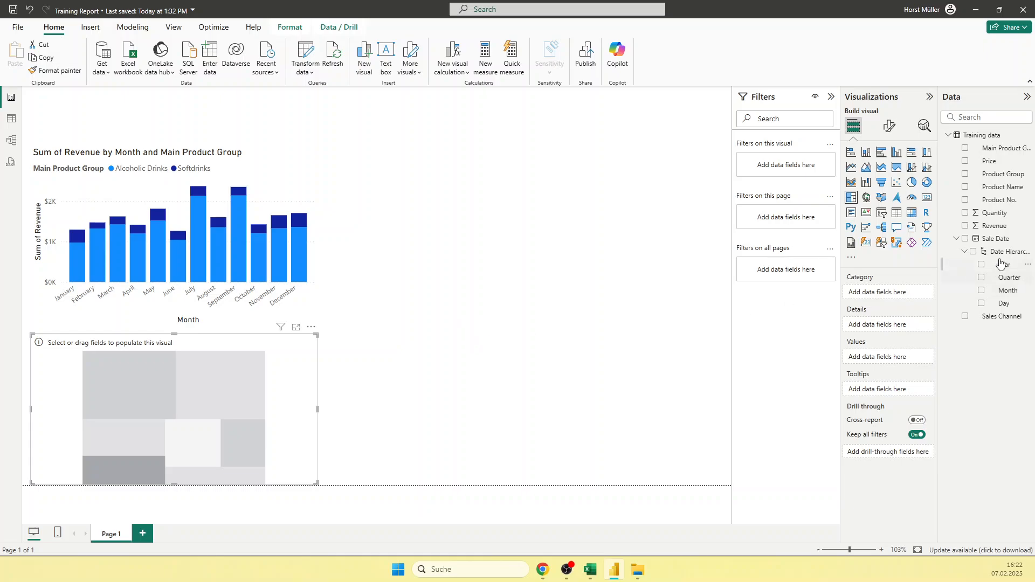
left_click_drag(990, 226, 884, 358)
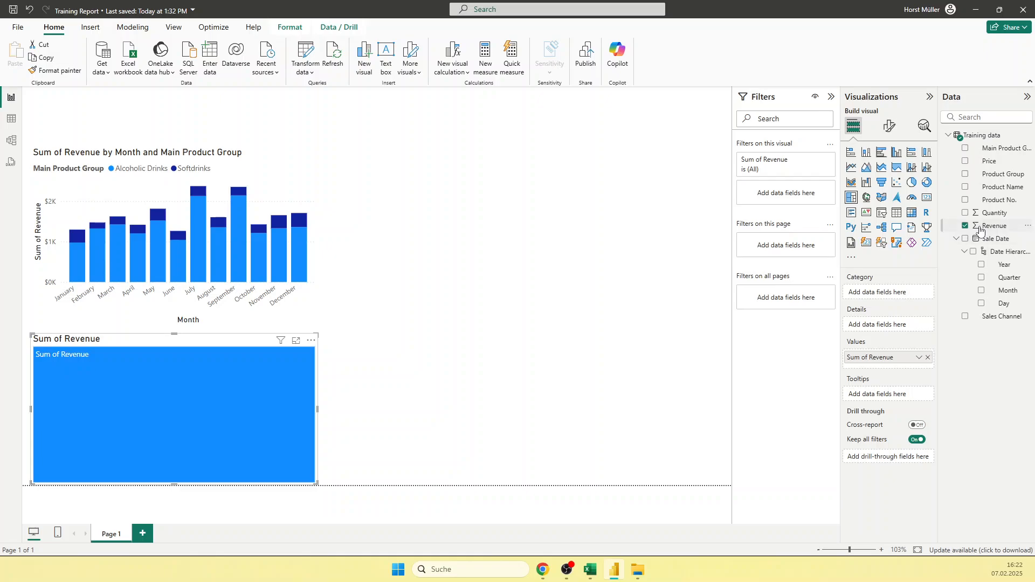
left_click_drag(1003, 178, 878, 291)
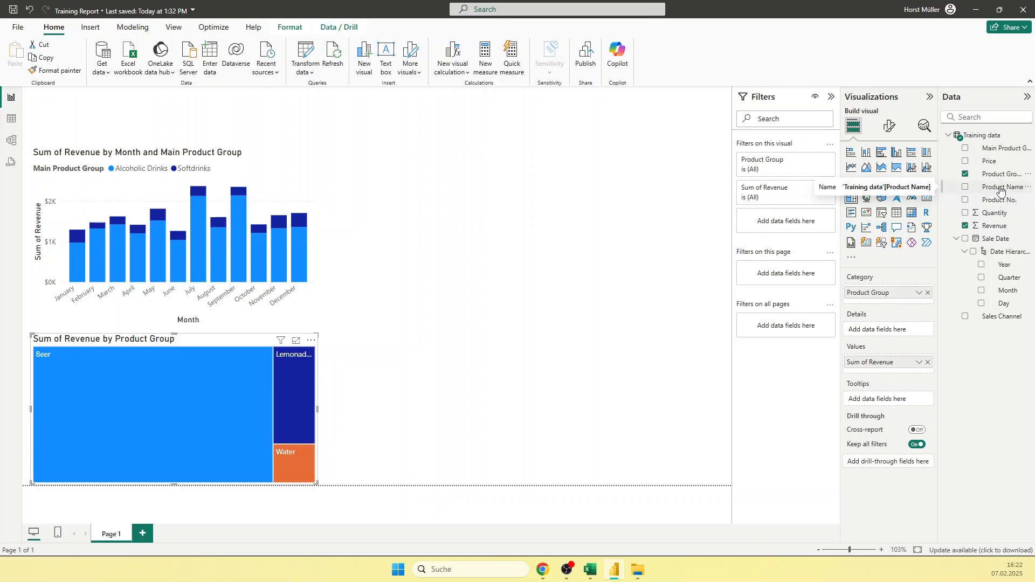
left_click_drag(1000, 189, 909, 338)
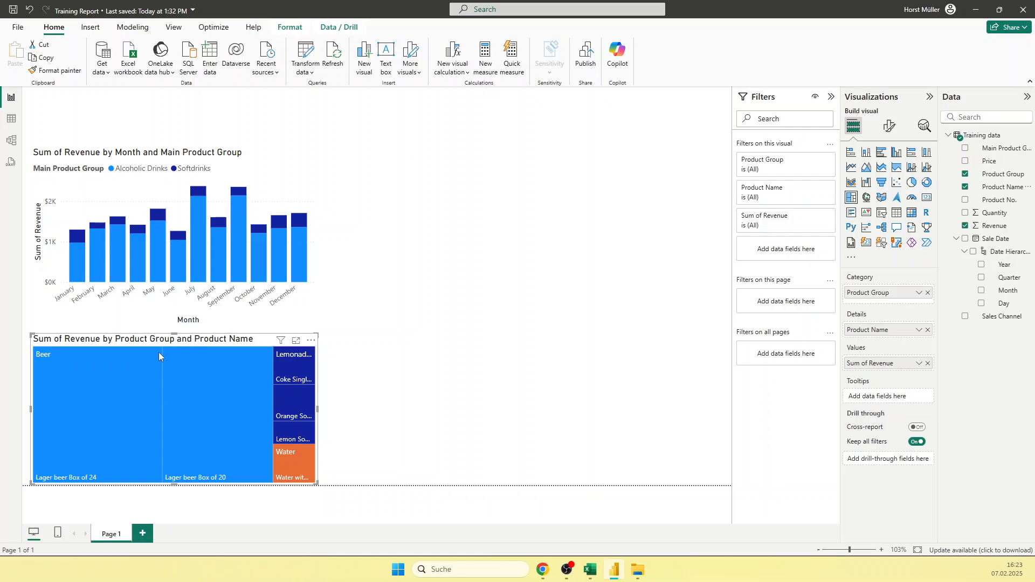
mouse_move(154, 367)
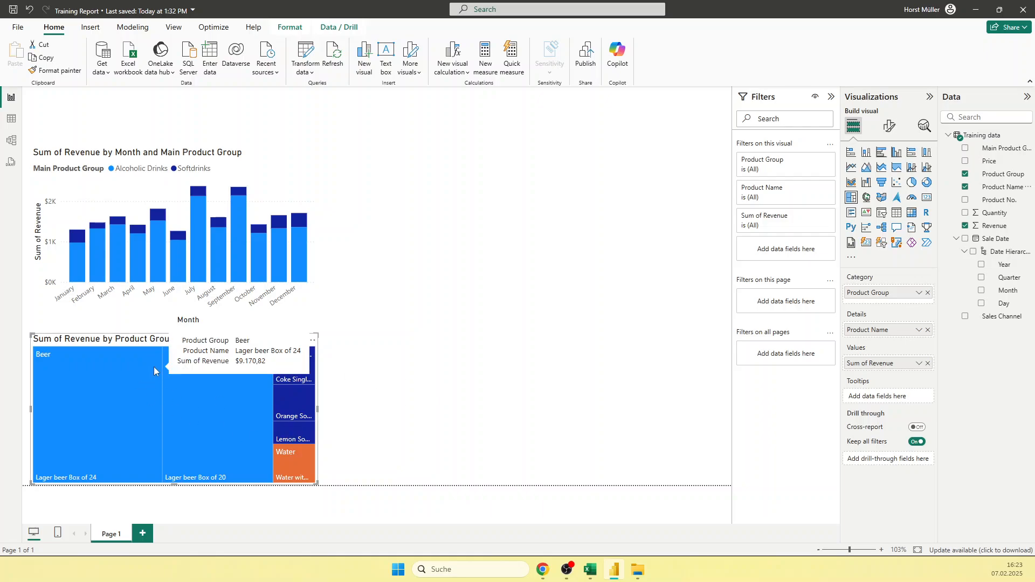
left_click(431, 383)
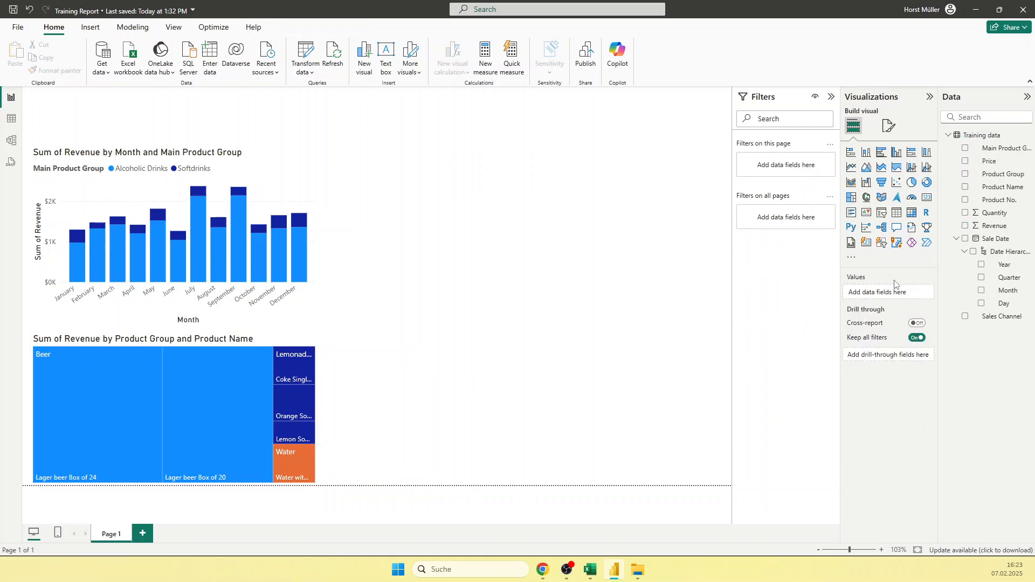
Step: Insert an enlarged matrix beside the column chart with Product Name as rows, sale date Quarter as columns and Revenue as values
left_click(911, 214)
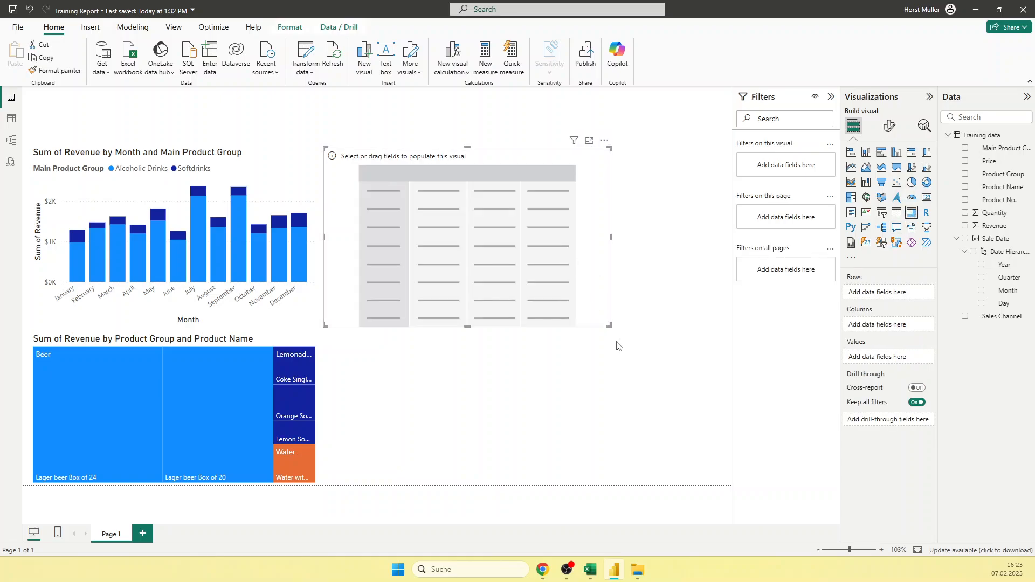
left_click_drag(608, 326, 693, 351)
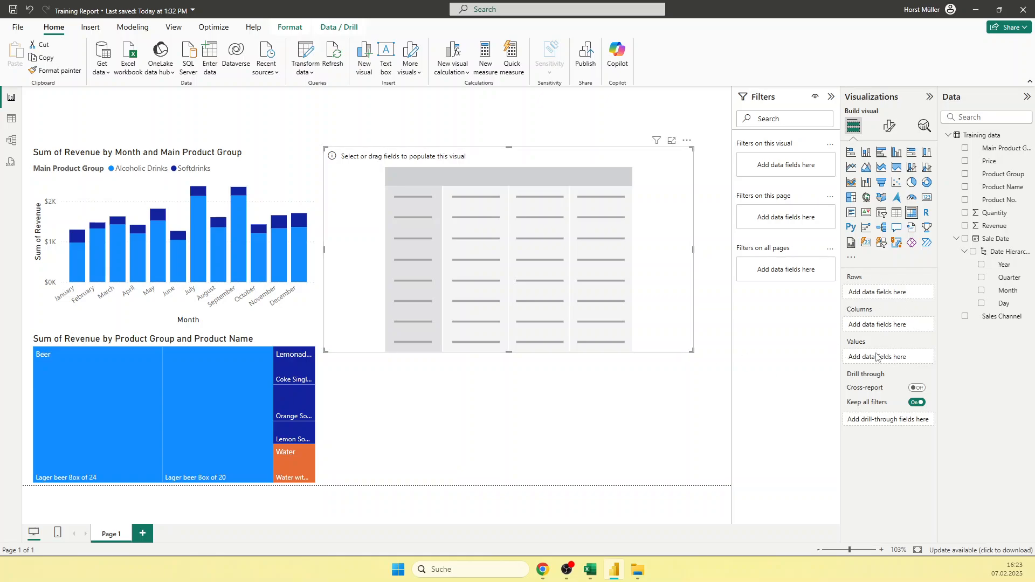
left_click_drag(937, 364, 937, 361)
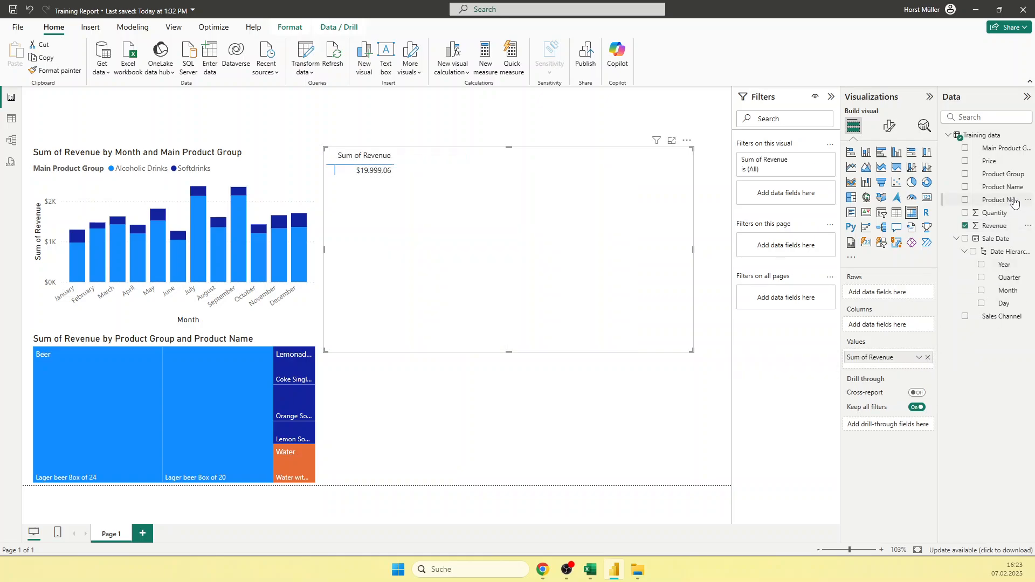
left_click_drag(1007, 187, 915, 299)
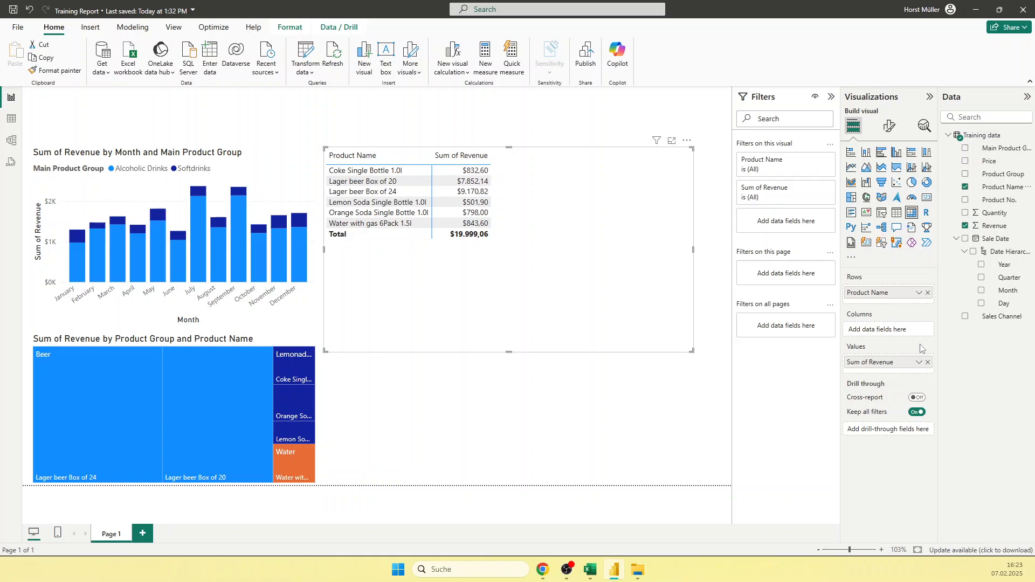
left_click_drag(1009, 277, 930, 342)
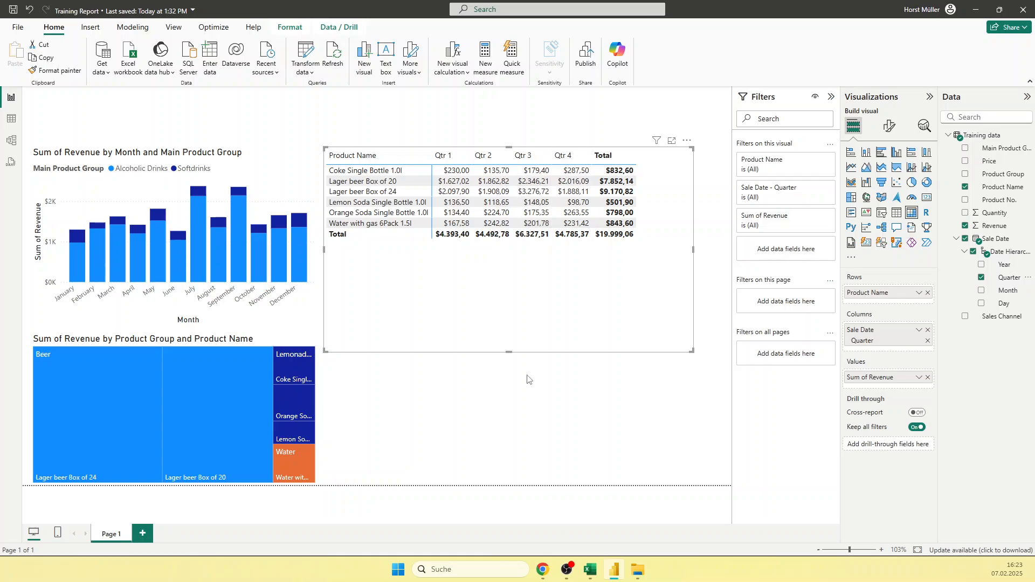
Step: Reduce the matrix's height to fit its rows and move it slightly down and away from the column chart
left_click_drag(690, 352, 689, 276)
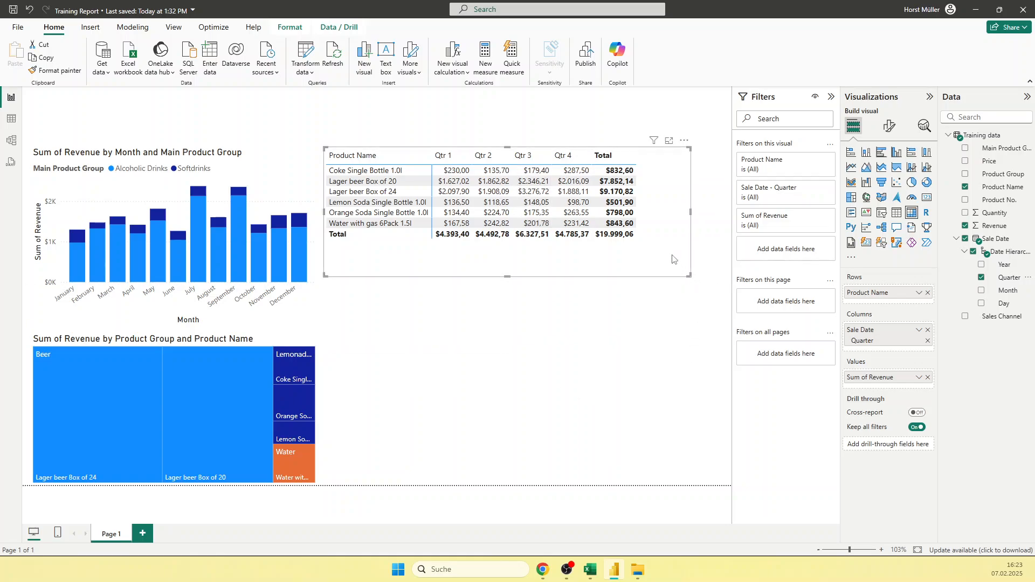
left_click_drag(635, 152, 655, 205)
left_click(549, 432)
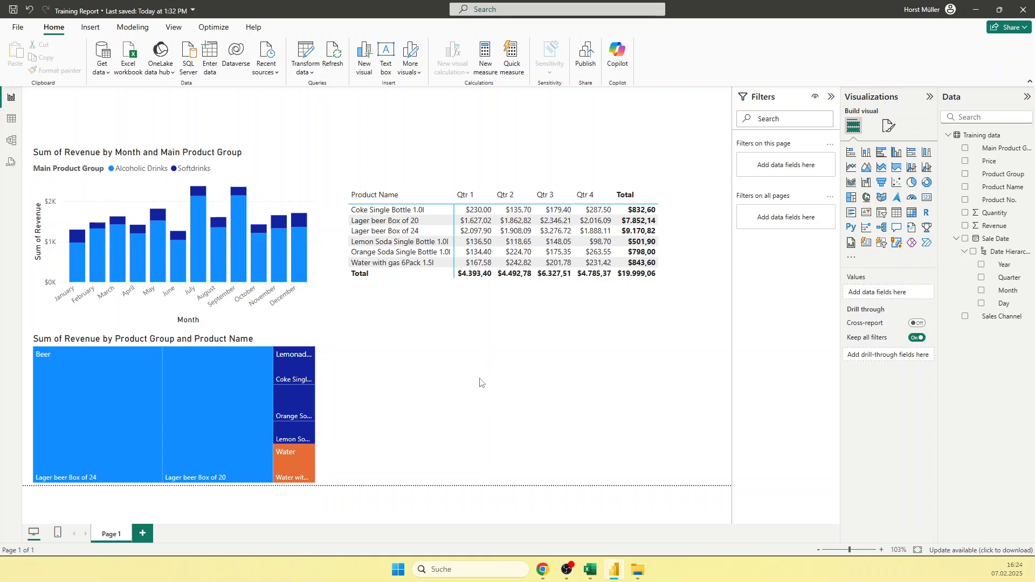
left_click(426, 295)
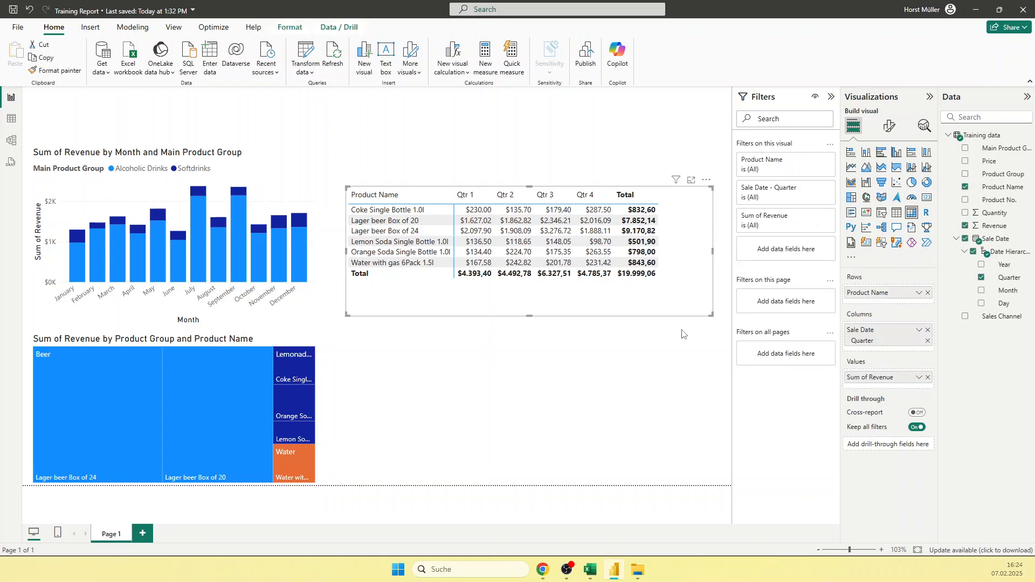
left_click(572, 372)
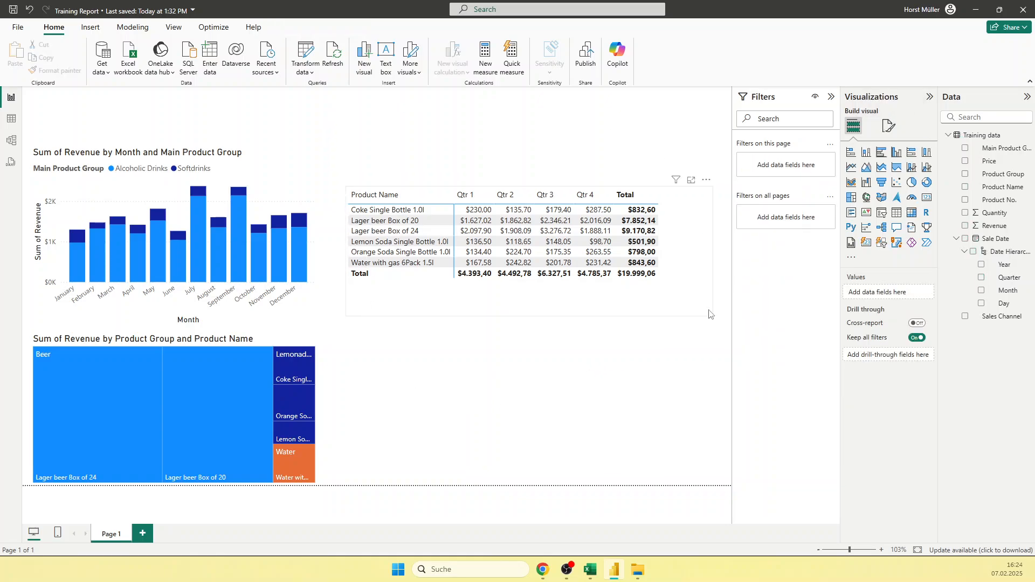
Step: Set the report page's canvas background color to White, 10% darker
left_click(889, 127)
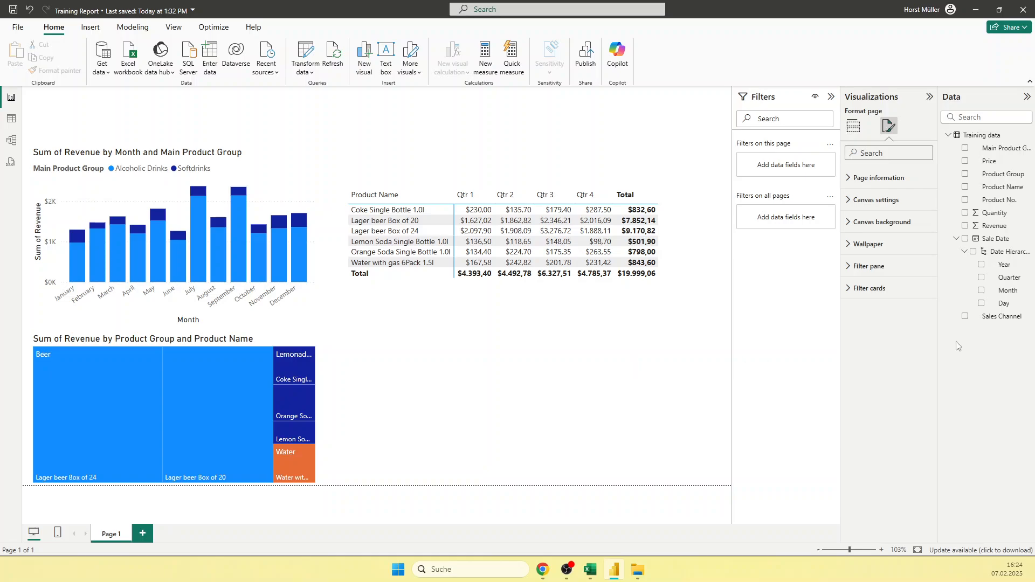
left_click(876, 223)
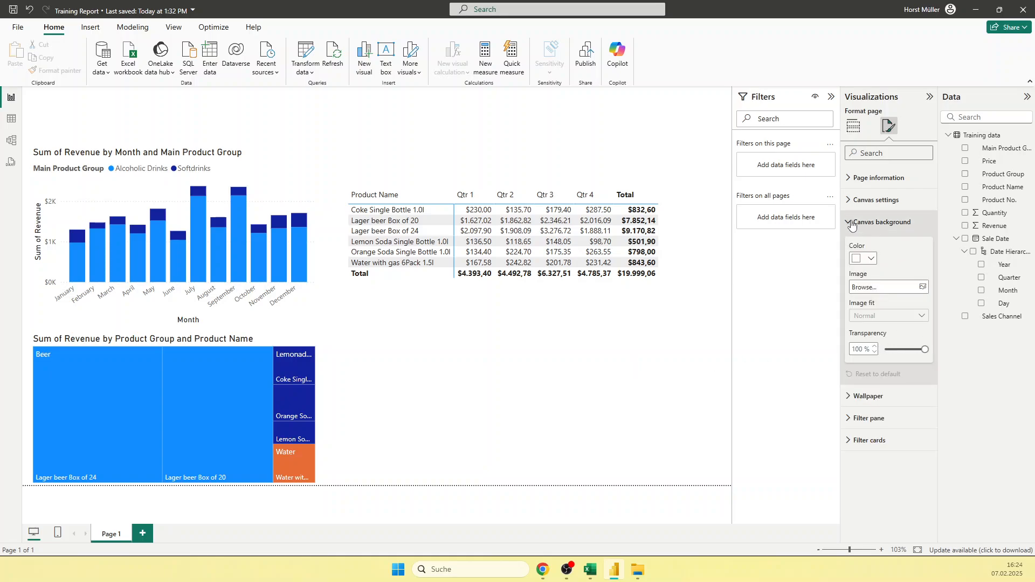
left_click(872, 261)
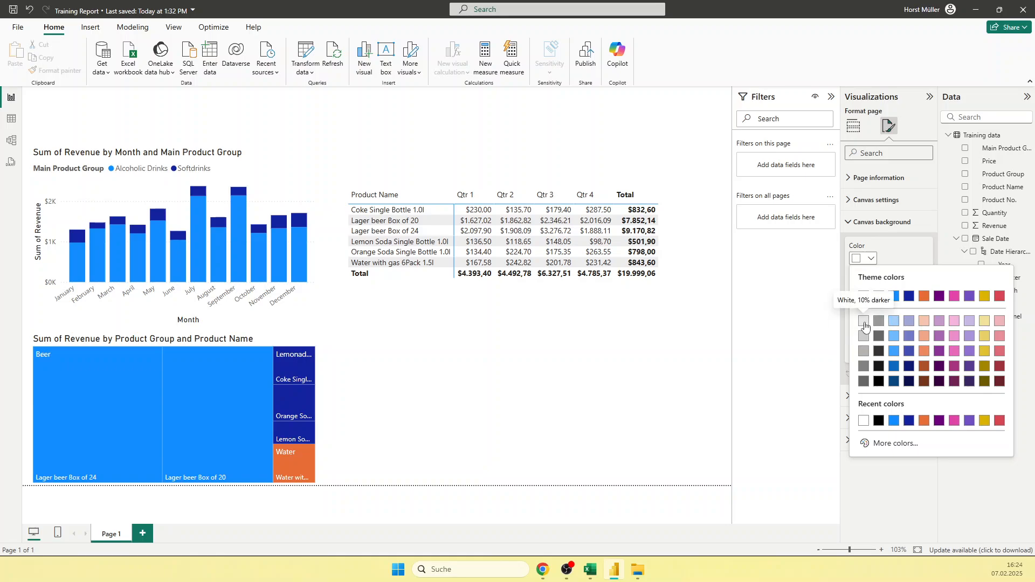
left_click(862, 322)
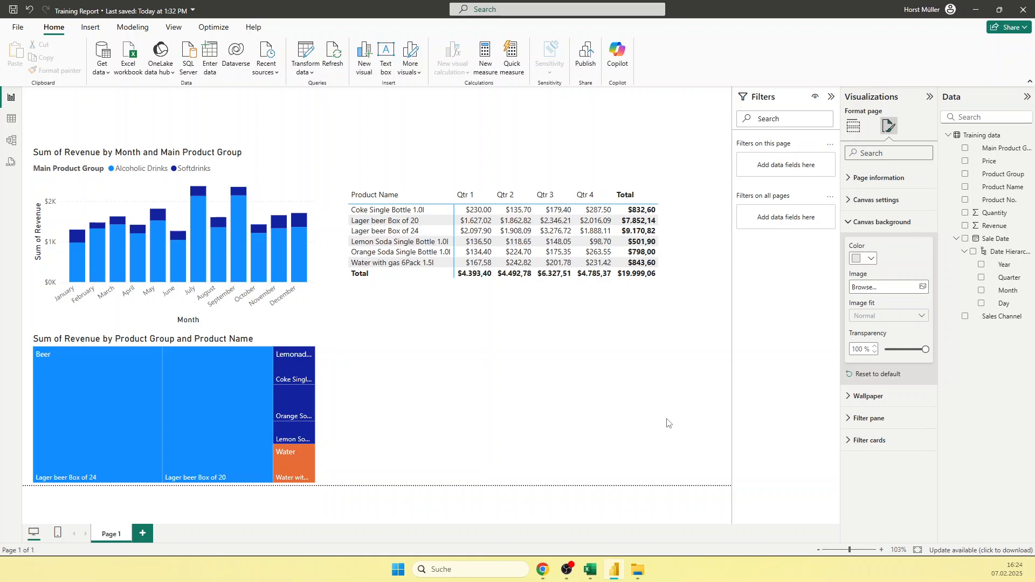
left_click(587, 395)
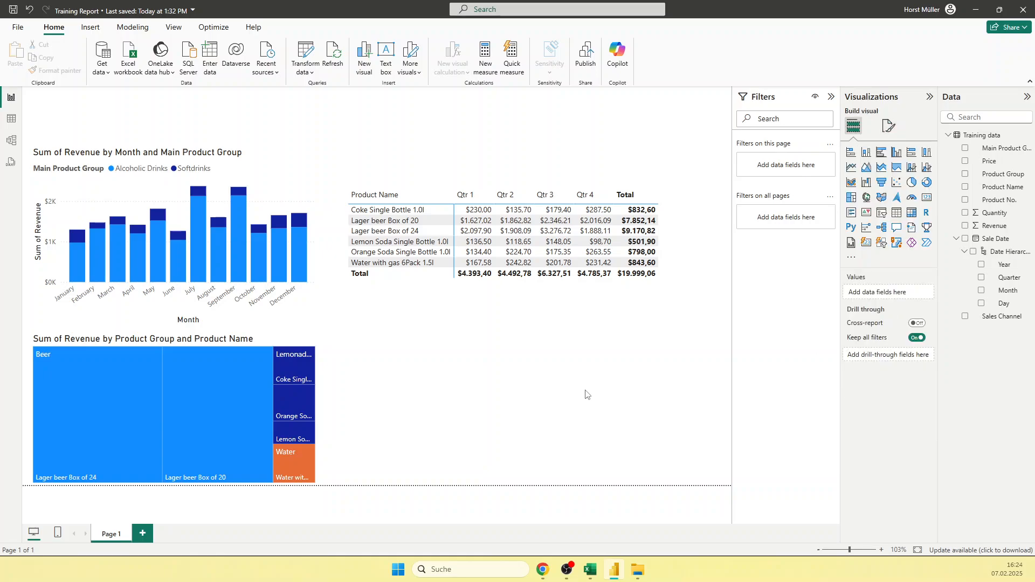
Step: Set the report page's wallpaper color to the light gray White, 10% darker
left_click(889, 128)
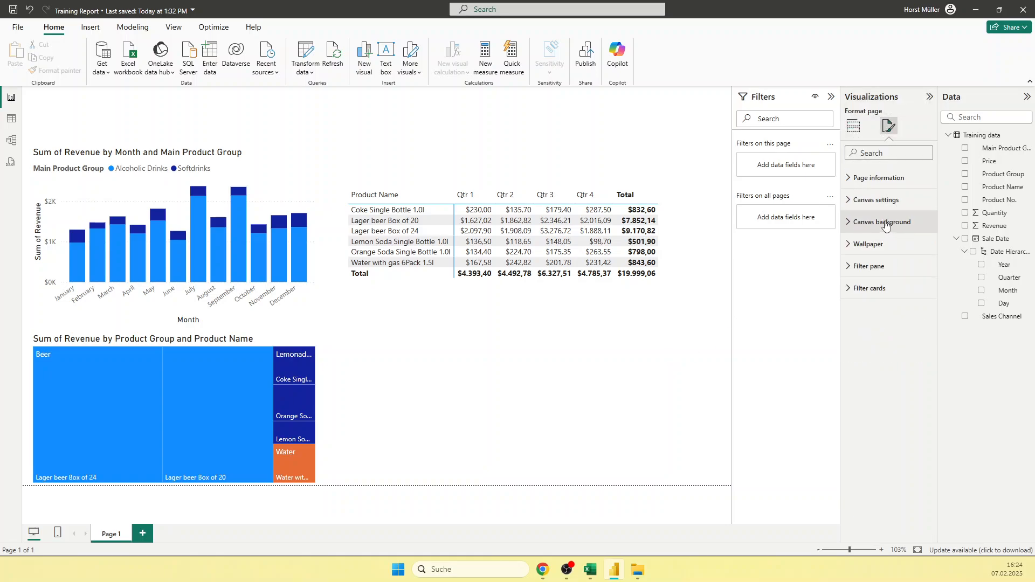
left_click(885, 223)
left_click(894, 200)
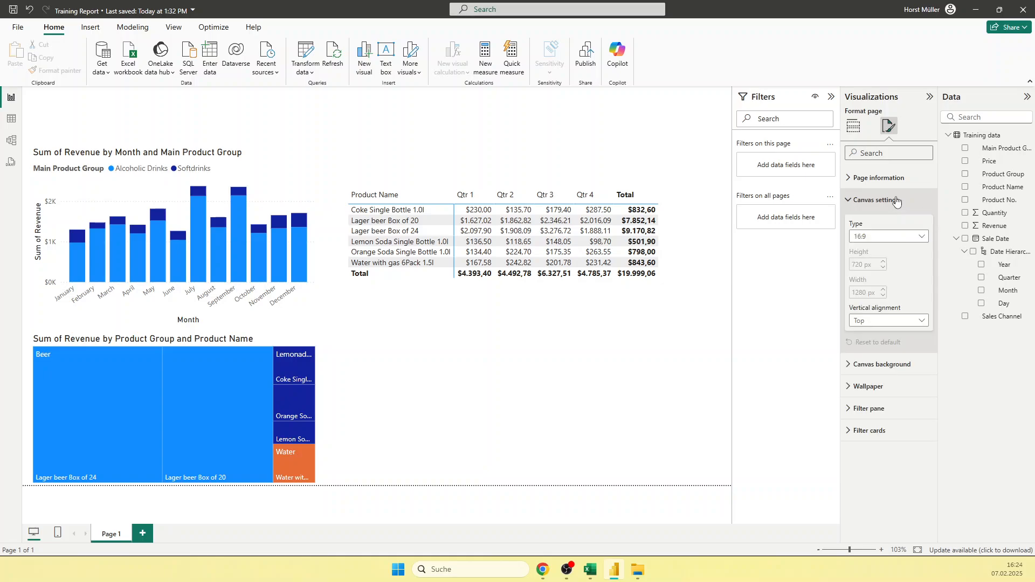
left_click(896, 200)
left_click(890, 245)
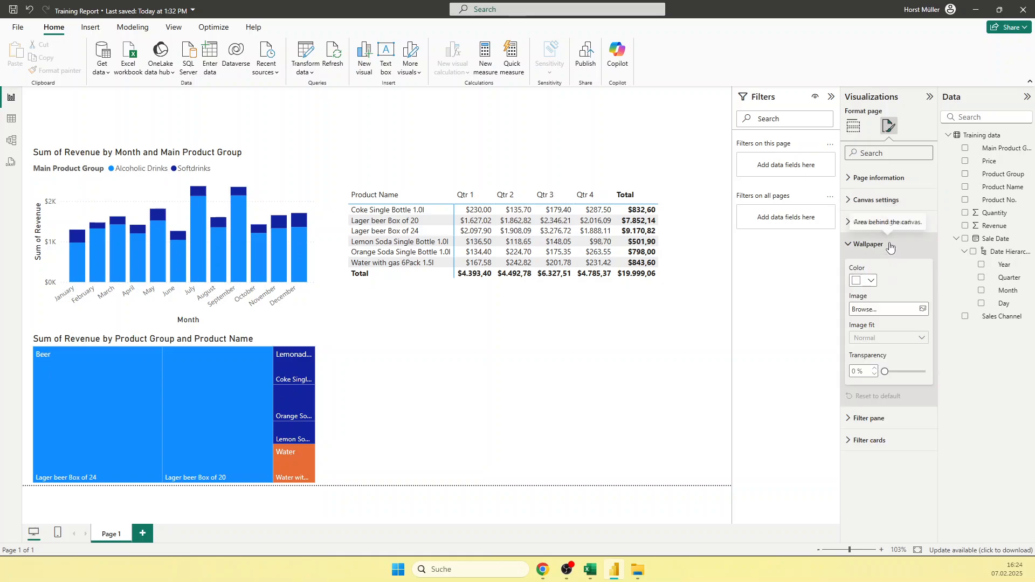
left_click(869, 281)
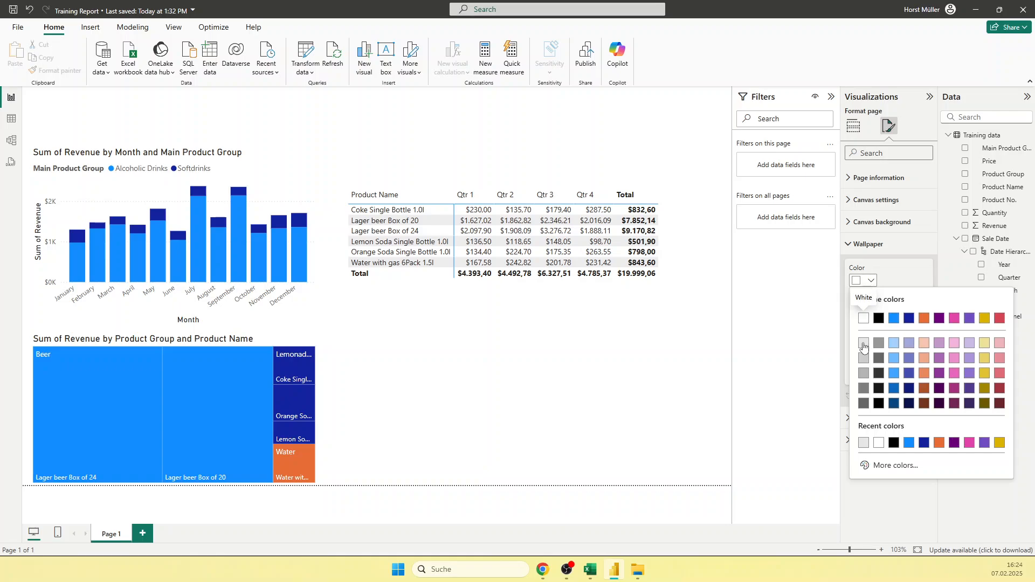
left_click(864, 345)
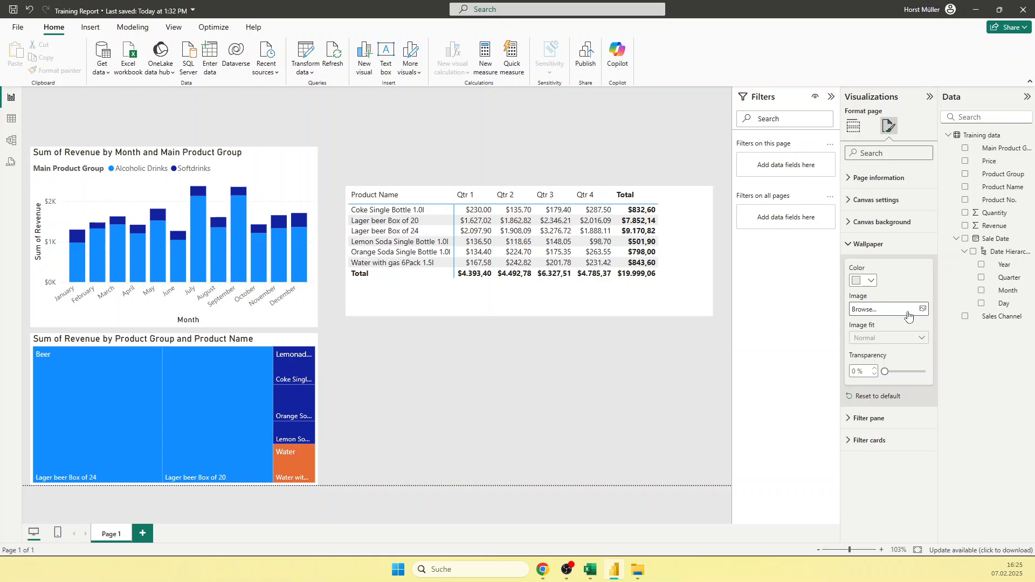
left_click(487, 379)
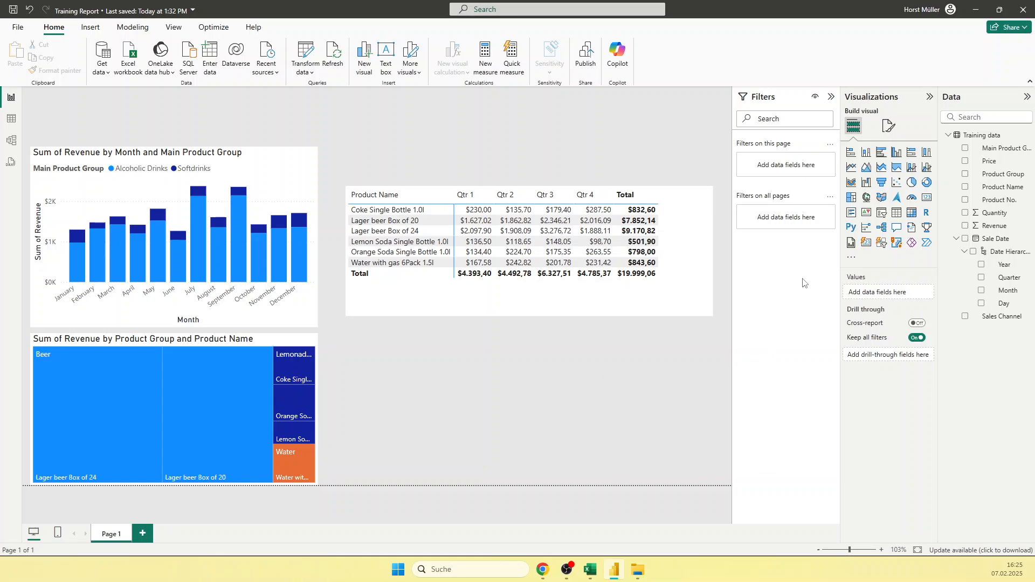
Step: Review the page's formatting options for the filter pane, including its text settings
left_click(889, 130)
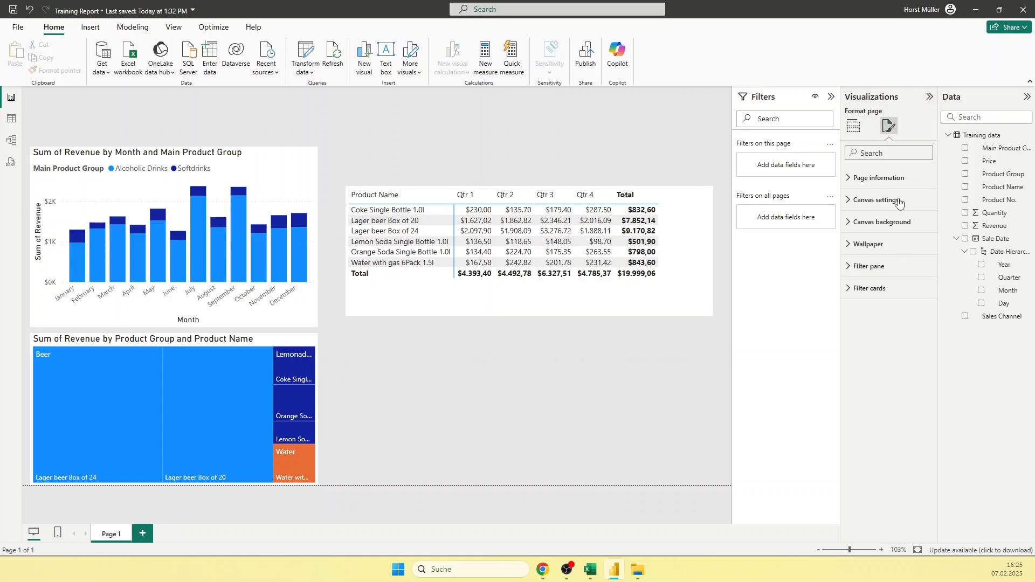
left_click(857, 267)
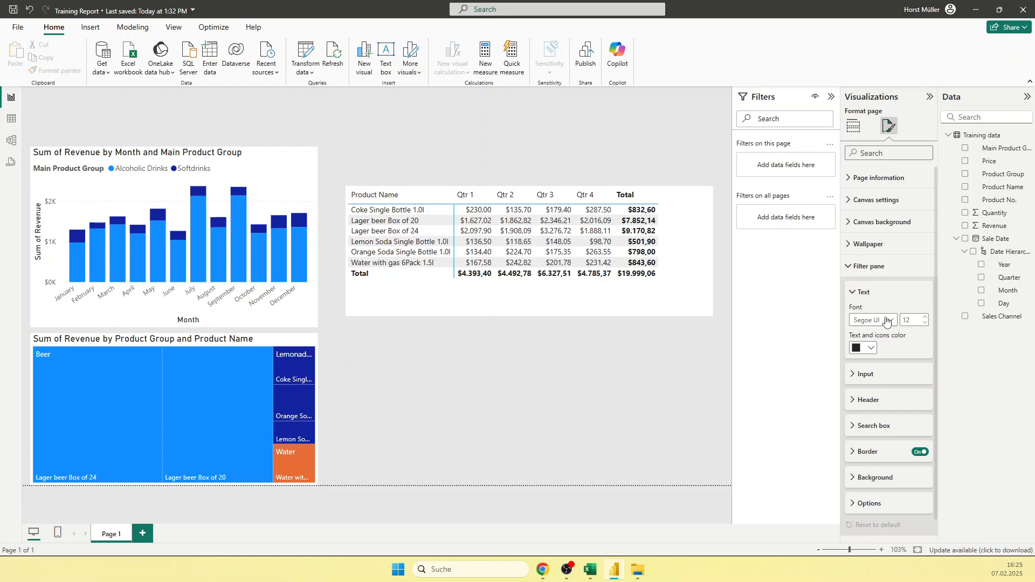
left_click(855, 292)
left_click(844, 269)
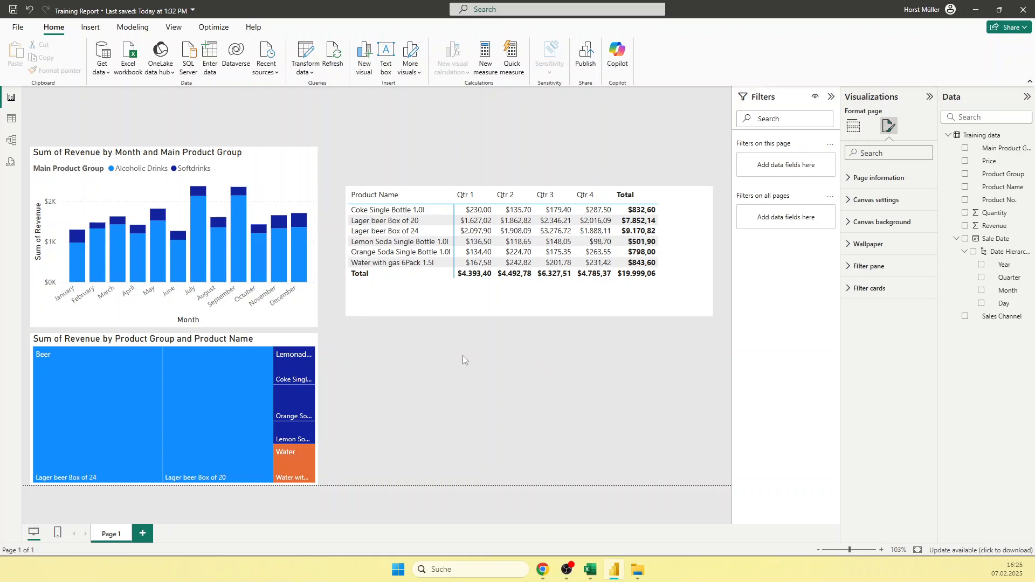
Step: Make the matrix's column headers bold and give them a light blue-violet background color
left_click(426, 300)
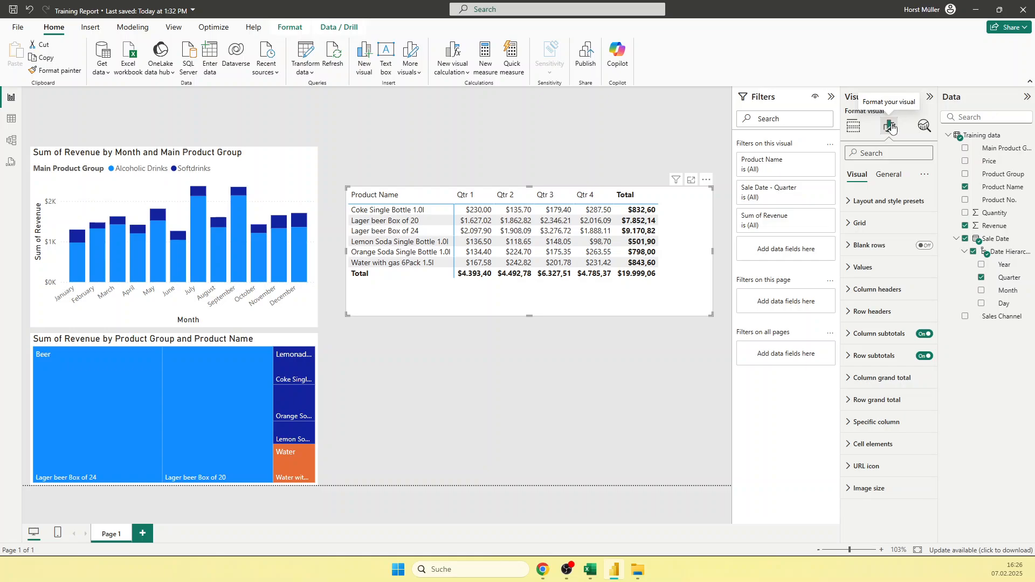
left_click(848, 291)
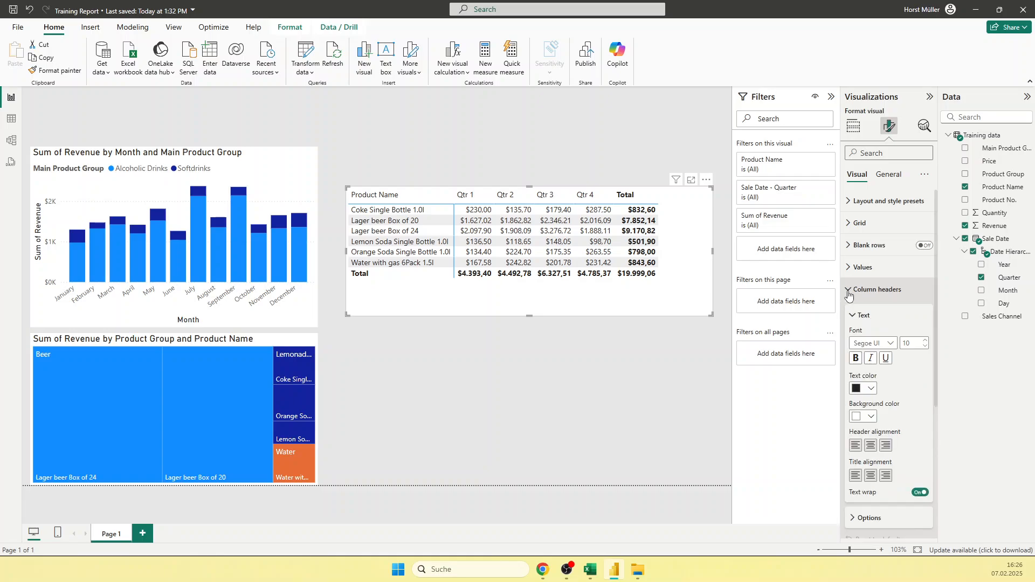
left_click(855, 359)
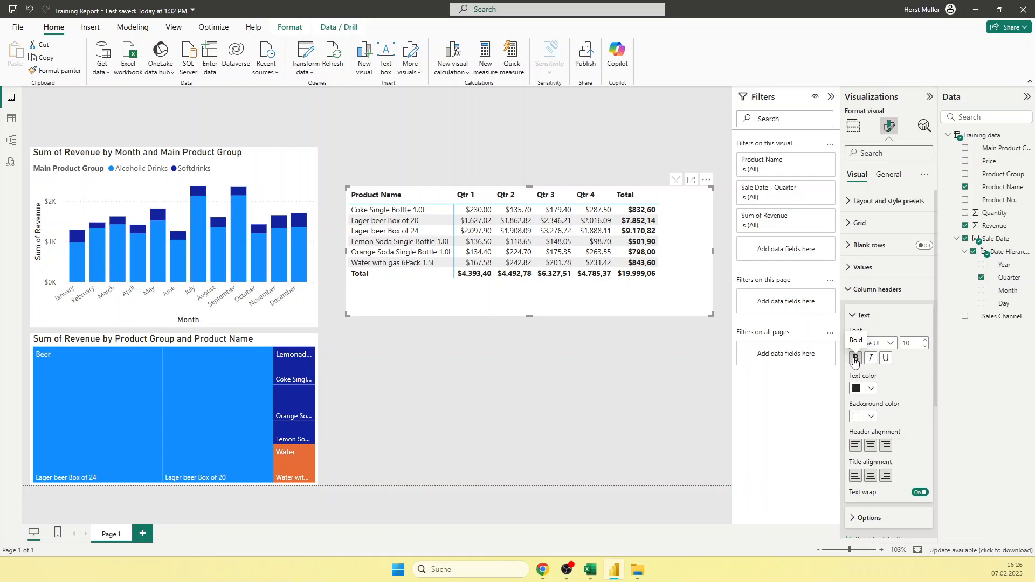
left_click(869, 417)
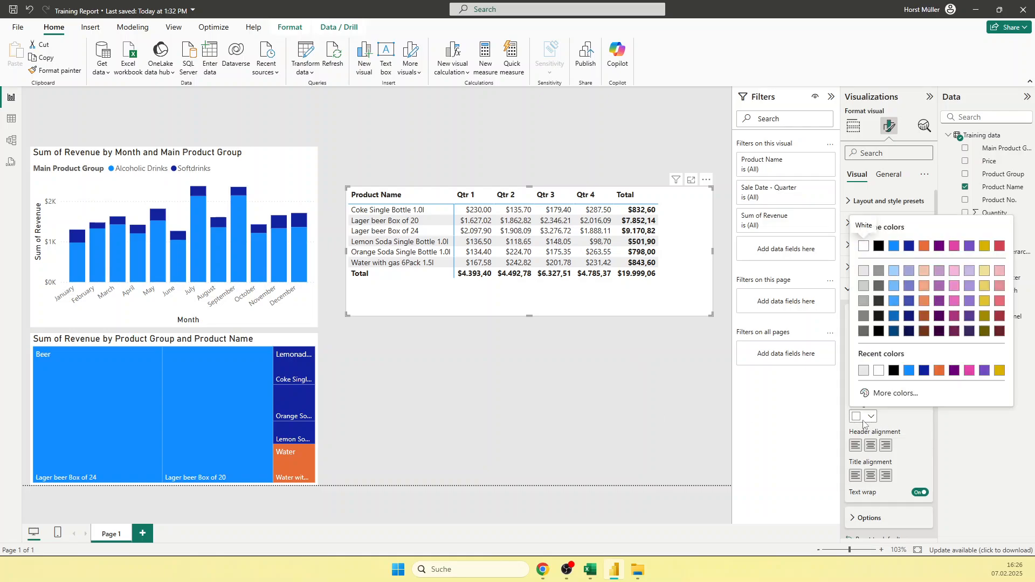
left_click(909, 270)
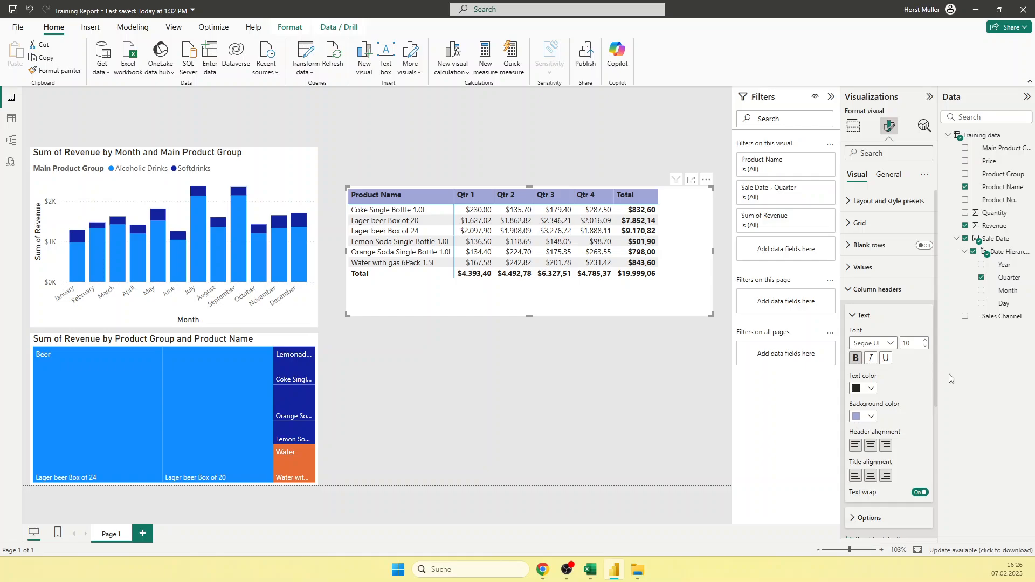
left_click(858, 316)
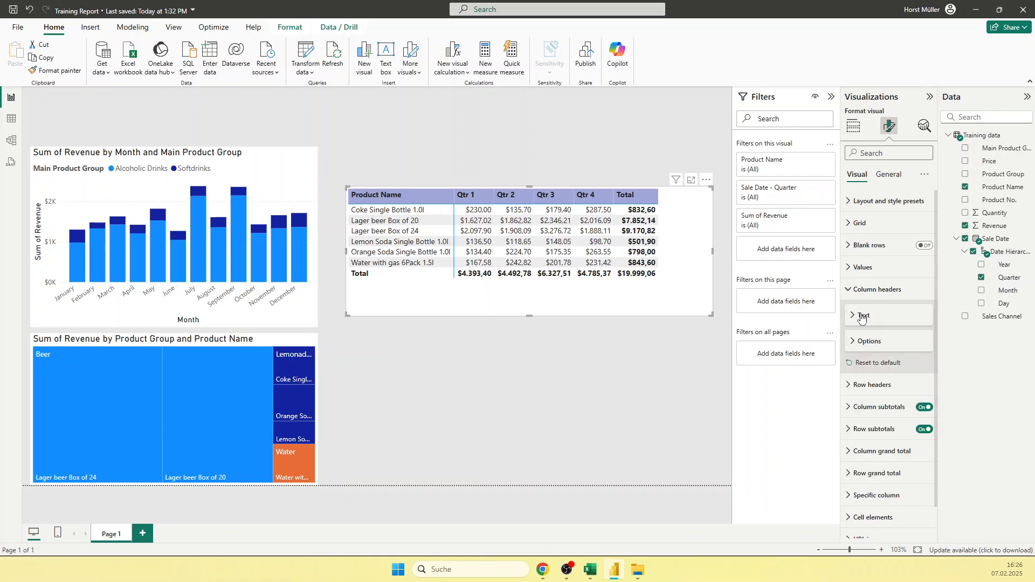
left_click(879, 295)
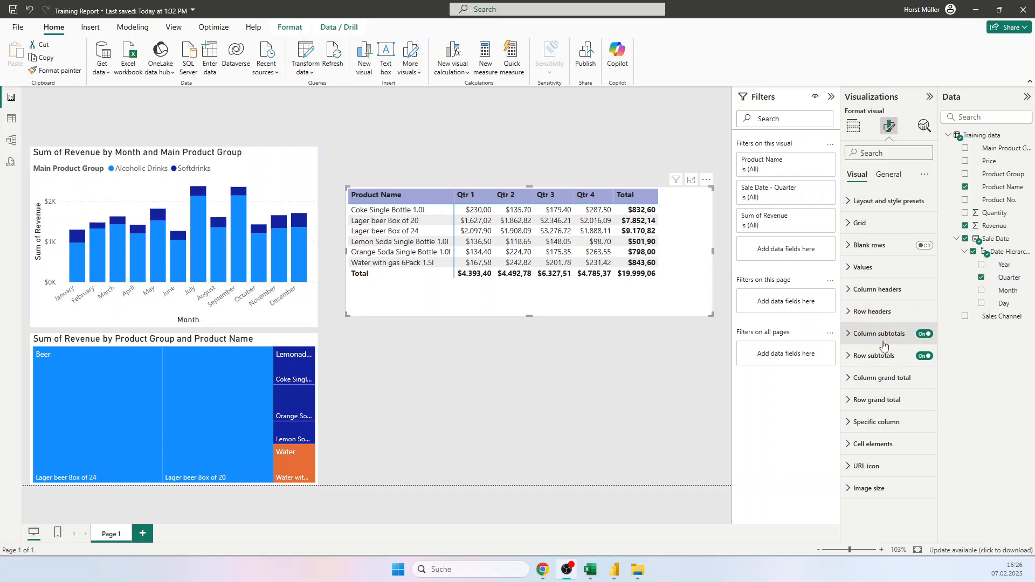
Step: Toggle the matrix's column subtotals off and back on, and turn its row subtotals off
left_click(924, 335)
left_click(926, 337)
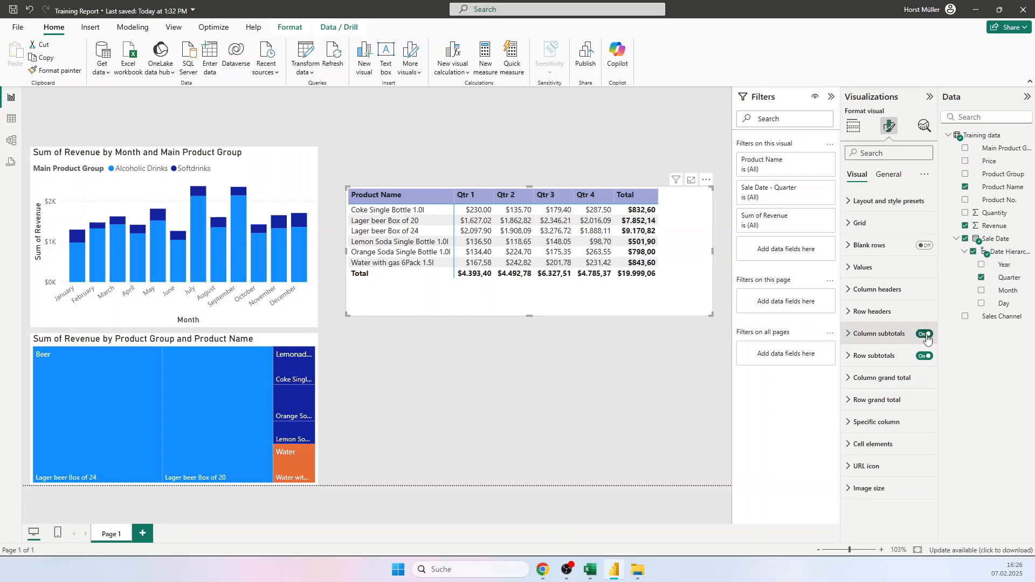
left_click(925, 335)
left_click(926, 336)
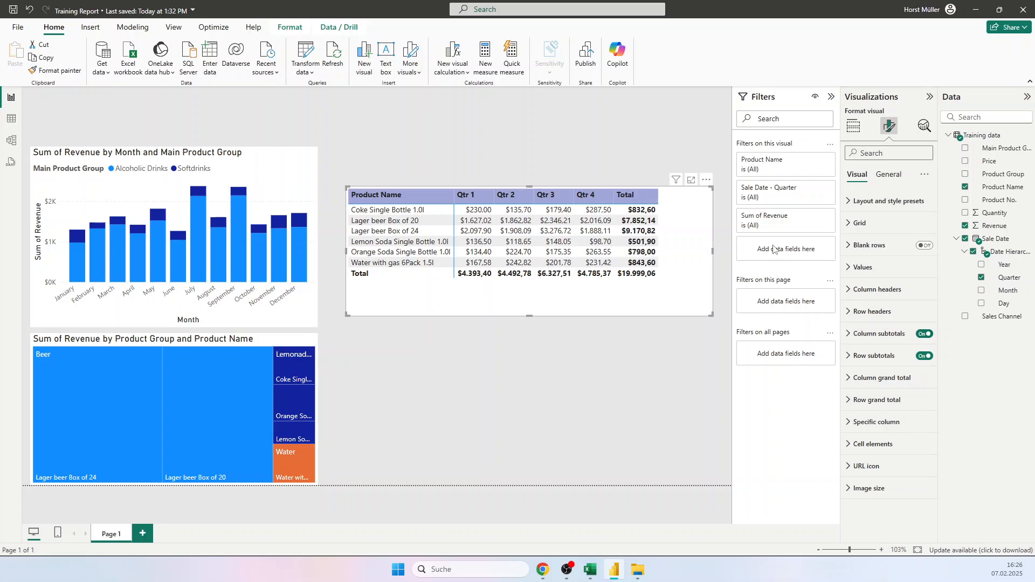
left_click(925, 356)
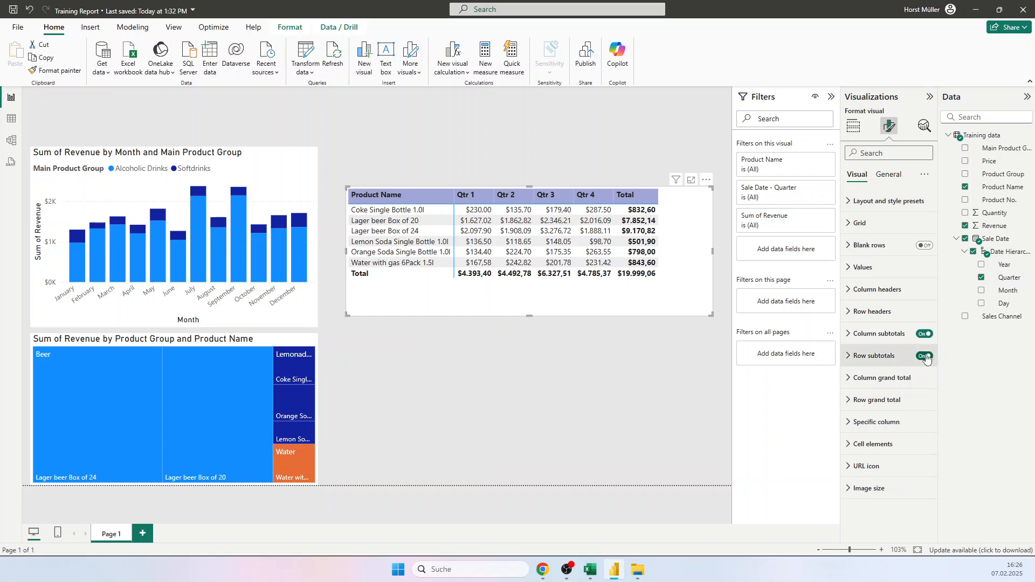
left_click(925, 356)
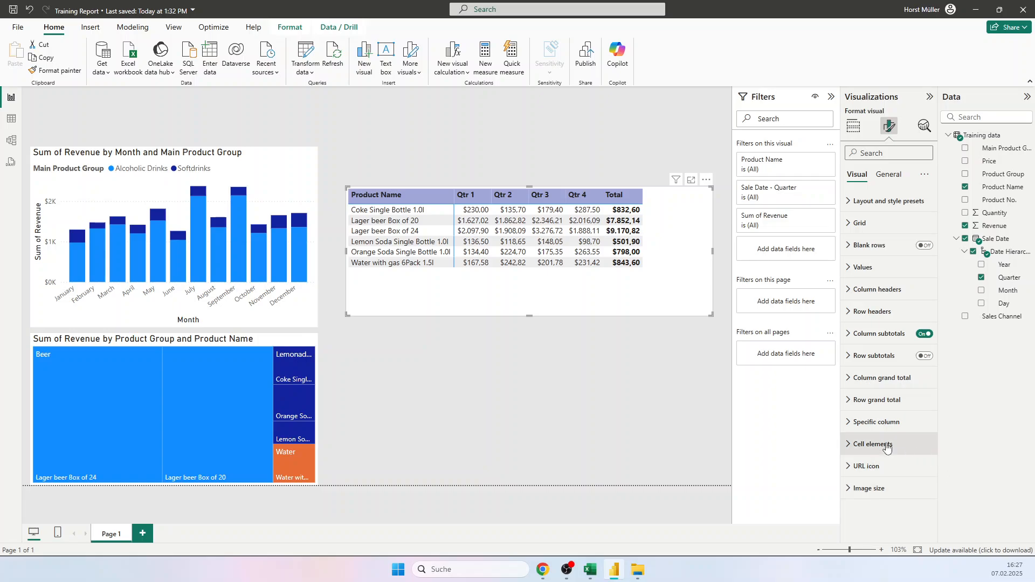
Step: Set the display units of the matrix's Sum of Revenue values to Thousands in the specific column settings
left_click(870, 422)
scroll(869, 425, "down", 2)
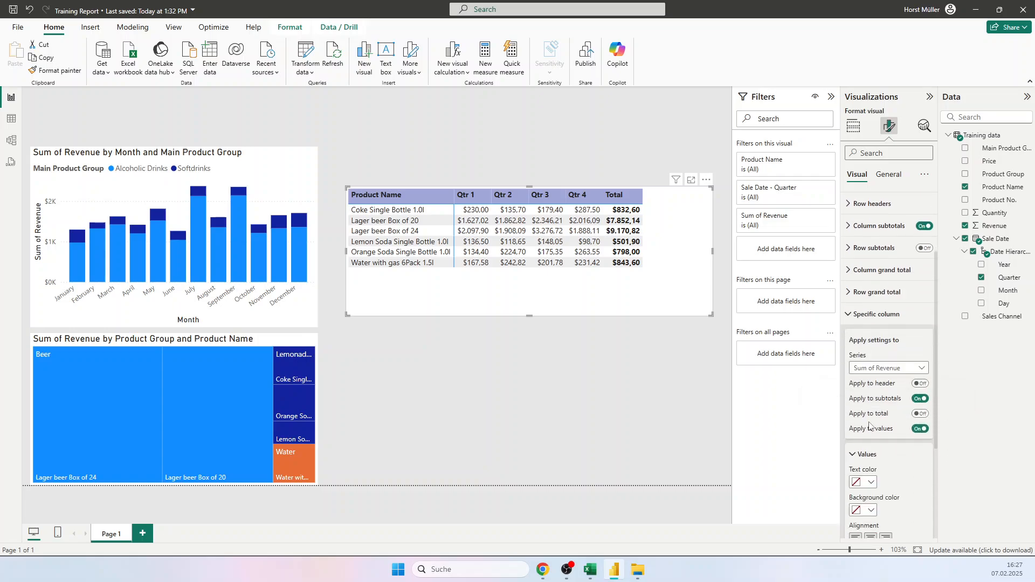
scroll(896, 392, "down", 2)
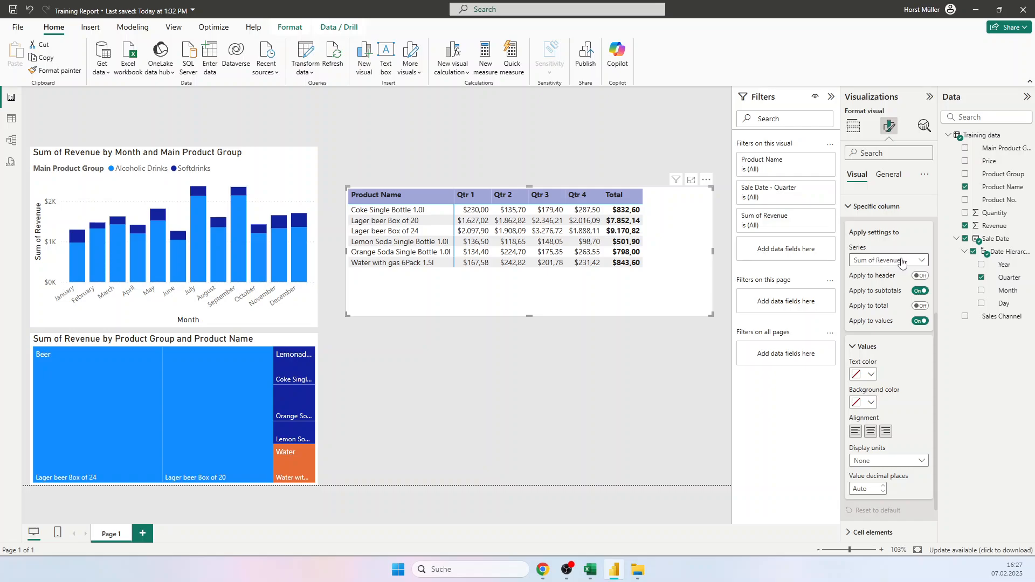
left_click(886, 462)
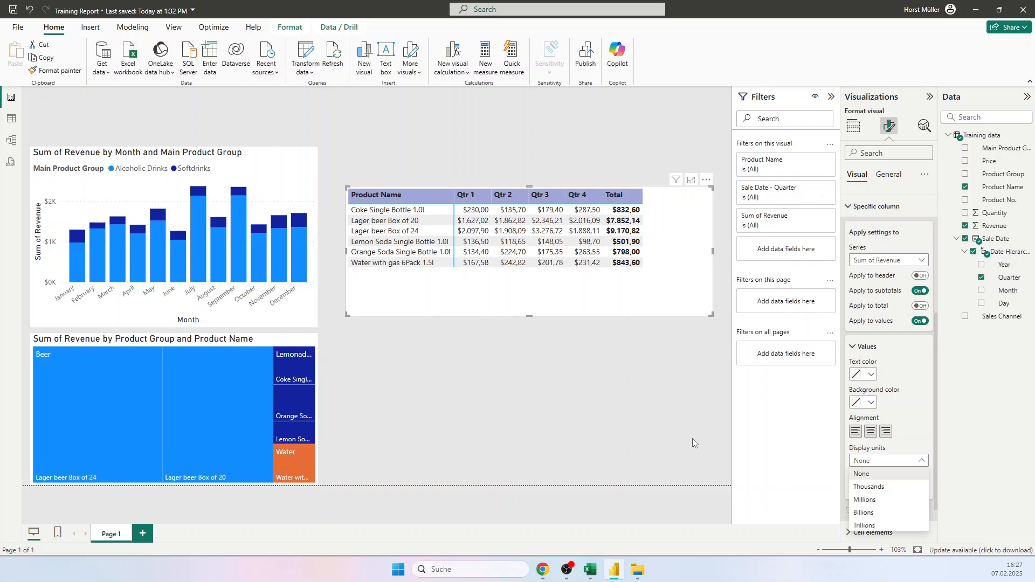
left_click(881, 487)
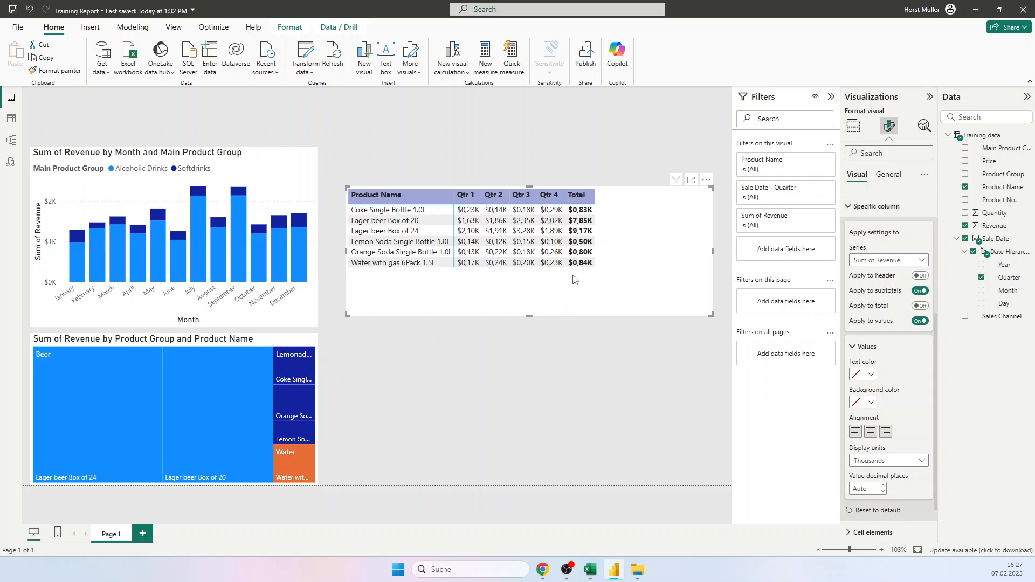
scroll(862, 323, "up", 3)
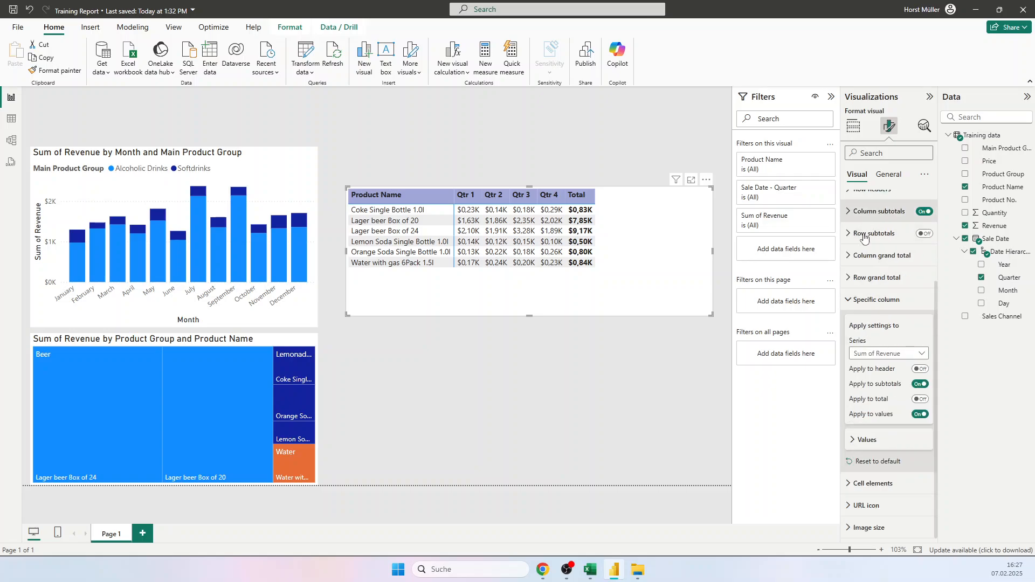
left_click(864, 312)
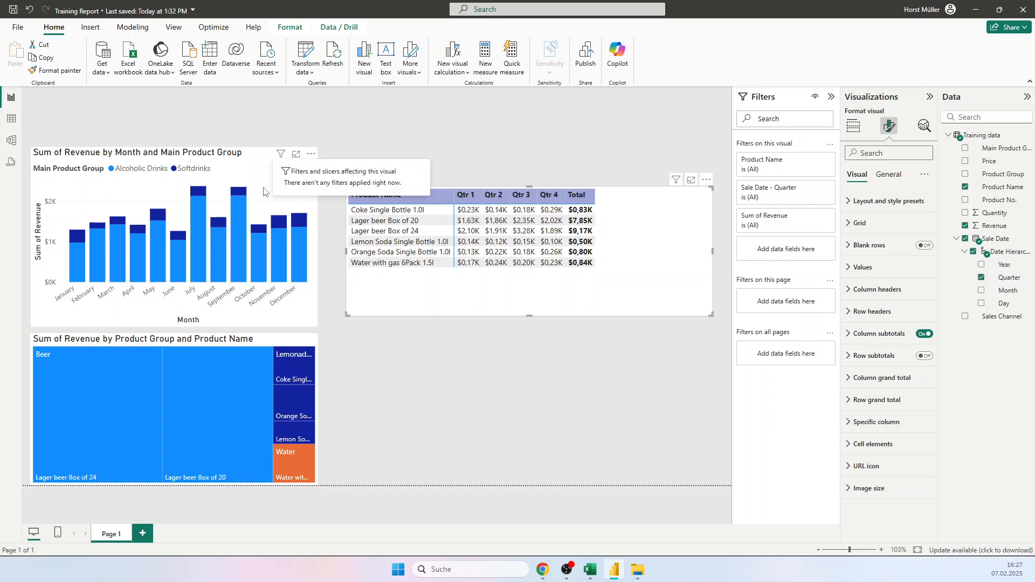
Step: Toggle the column chart's title off and back on, and change its text to "Monthly revenue"
left_click(253, 168)
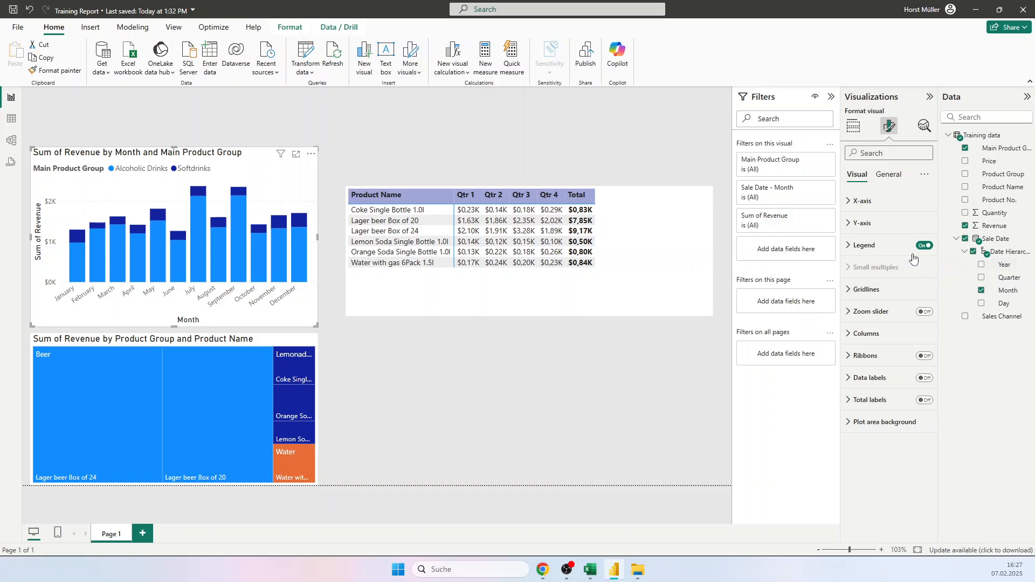
left_click(886, 175)
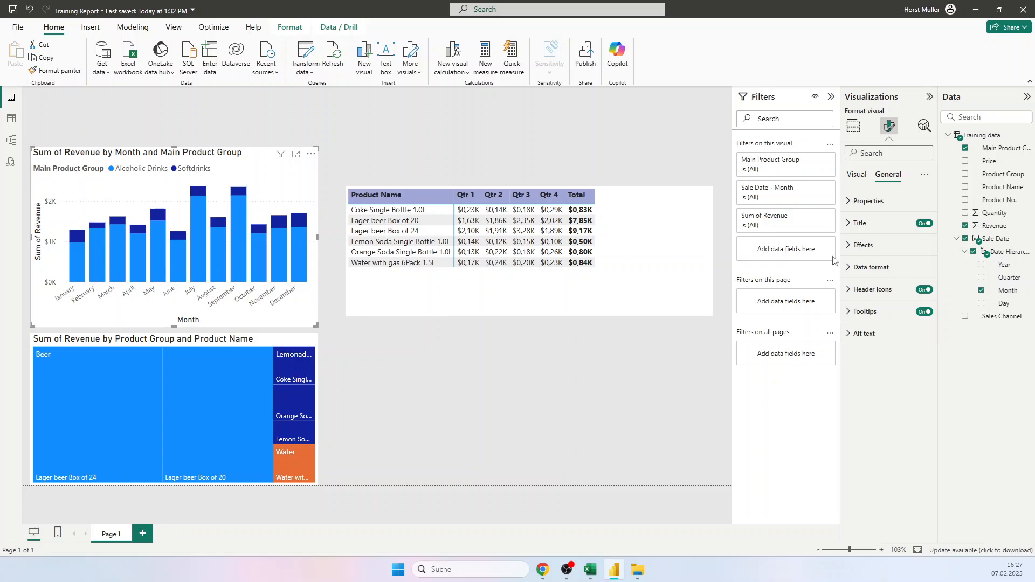
left_click(924, 224)
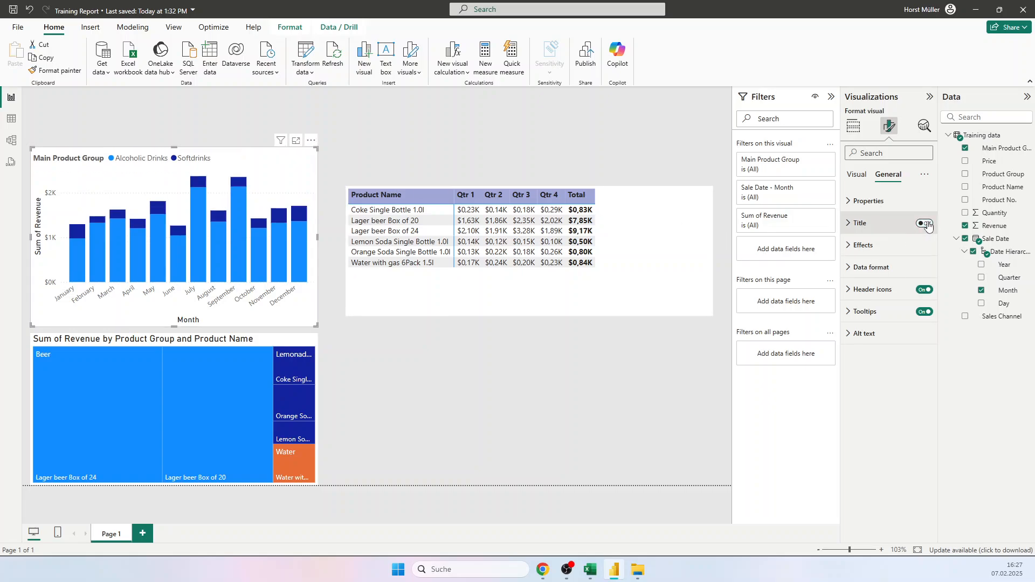
left_click(925, 224)
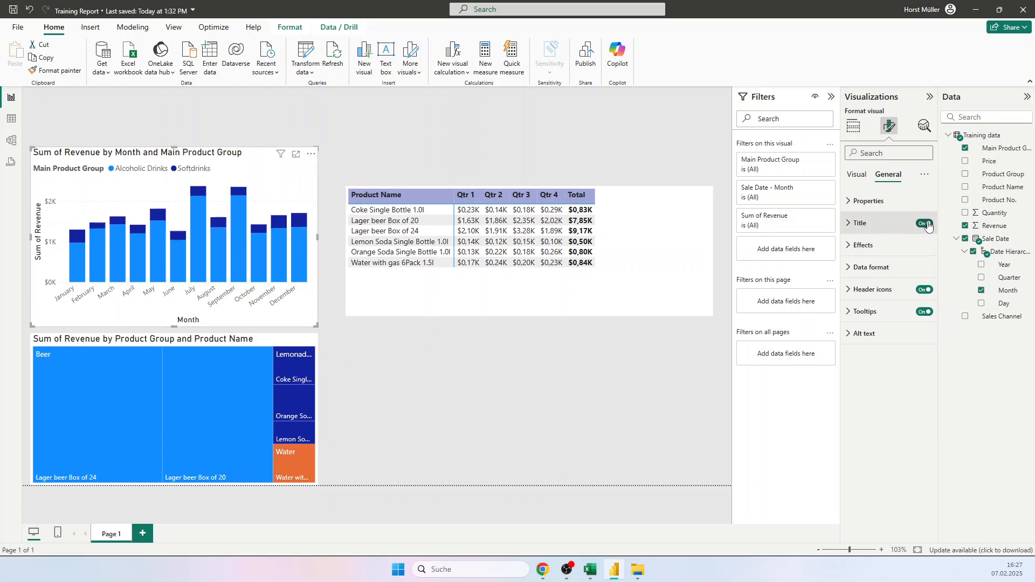
left_click(850, 224)
left_click(874, 277)
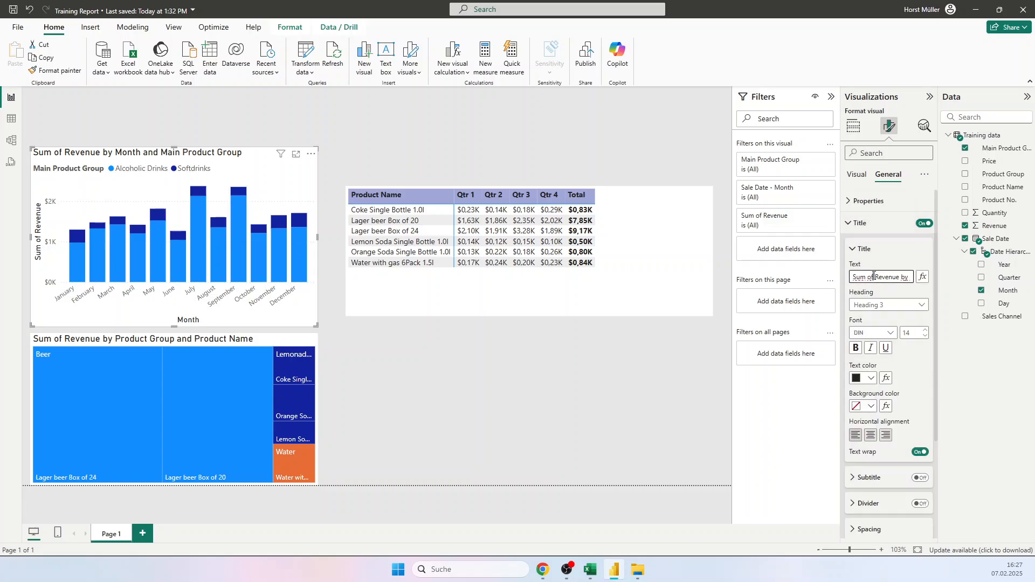
key("ctrl+a")
type("Monthly re")
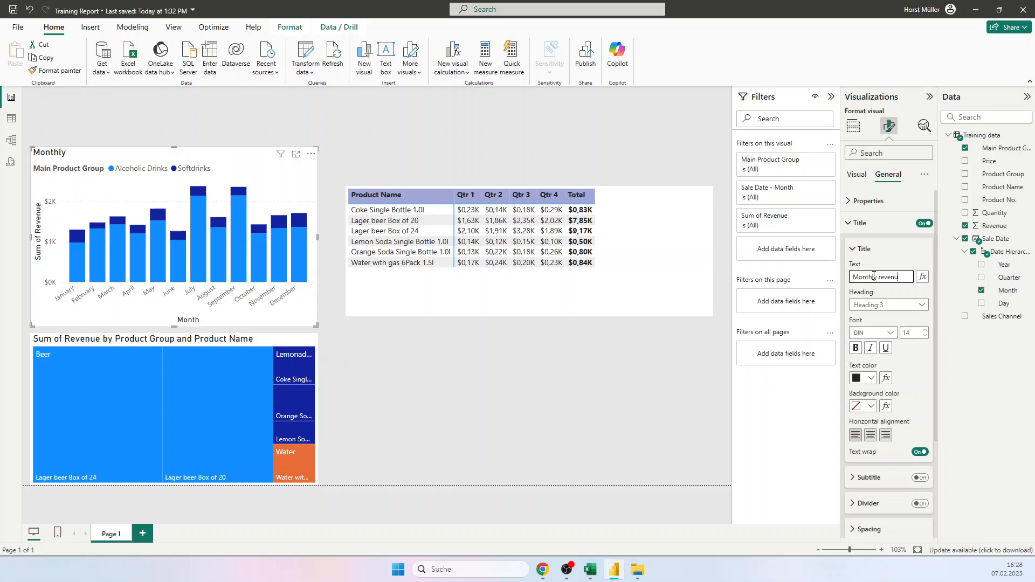
key("BackSpace")
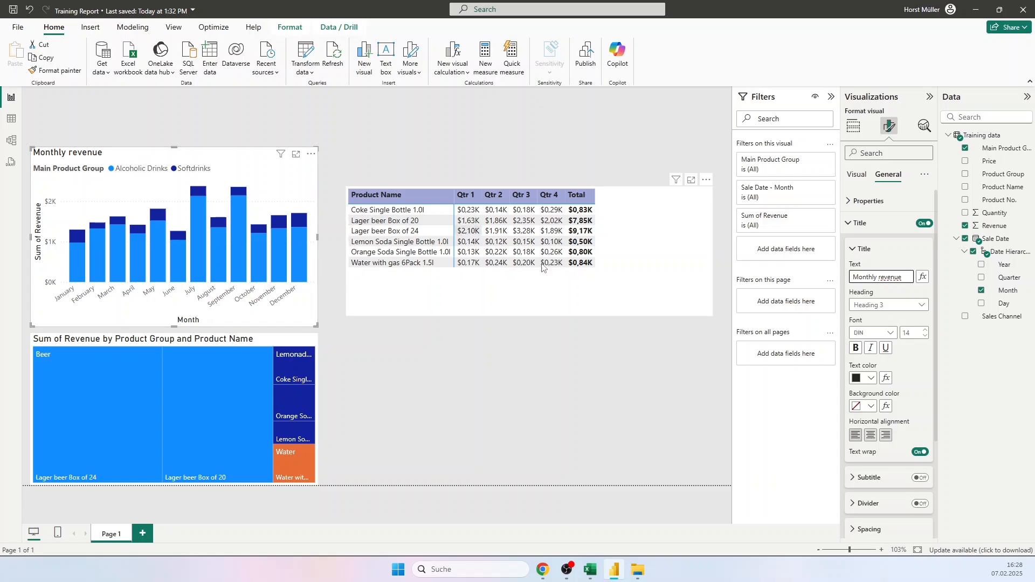
left_click(851, 253)
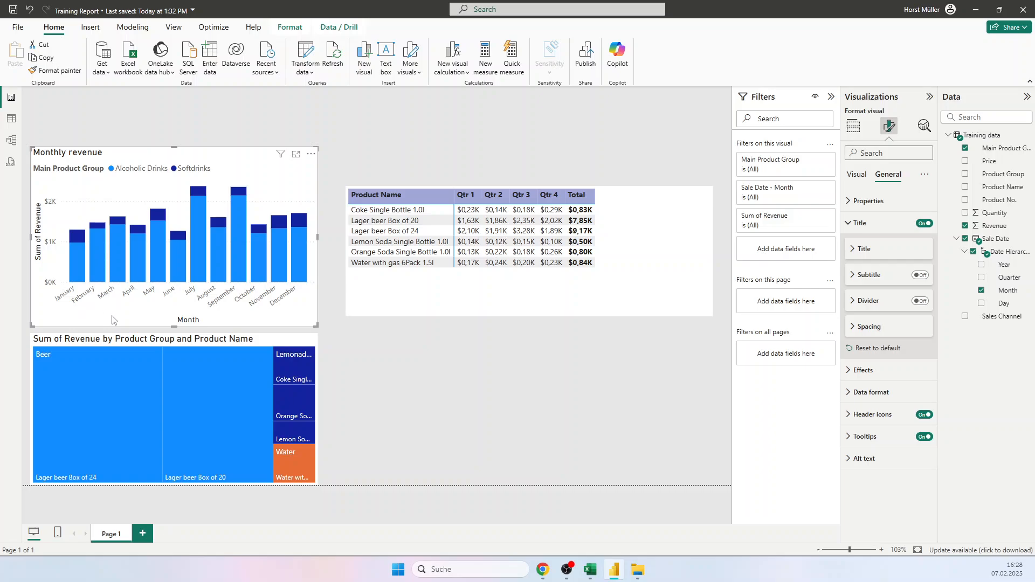
Step: Turn off the X-axis and Y-axis titles of the monthly revenue column chart
left_click(860, 177)
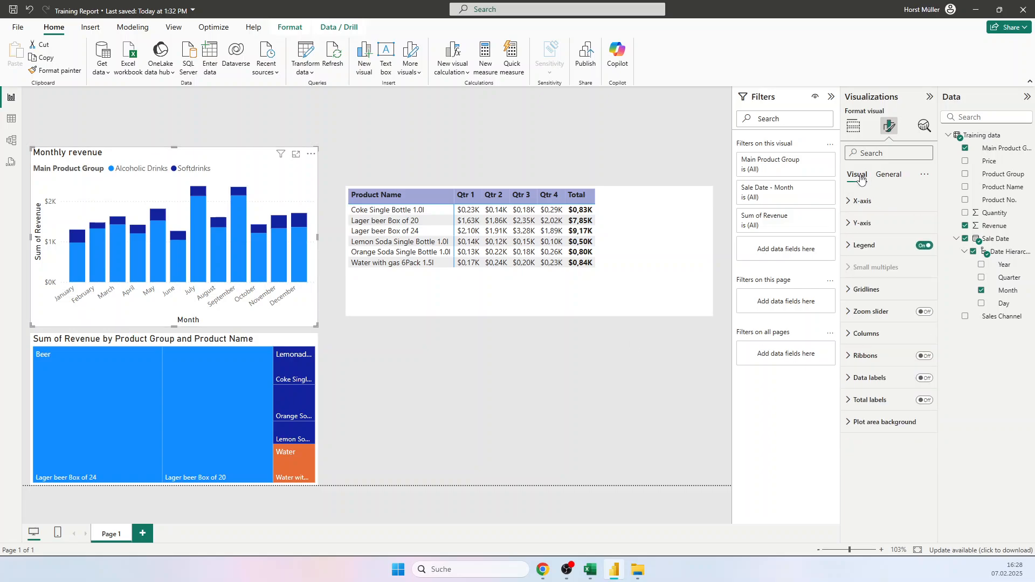
left_click(862, 200)
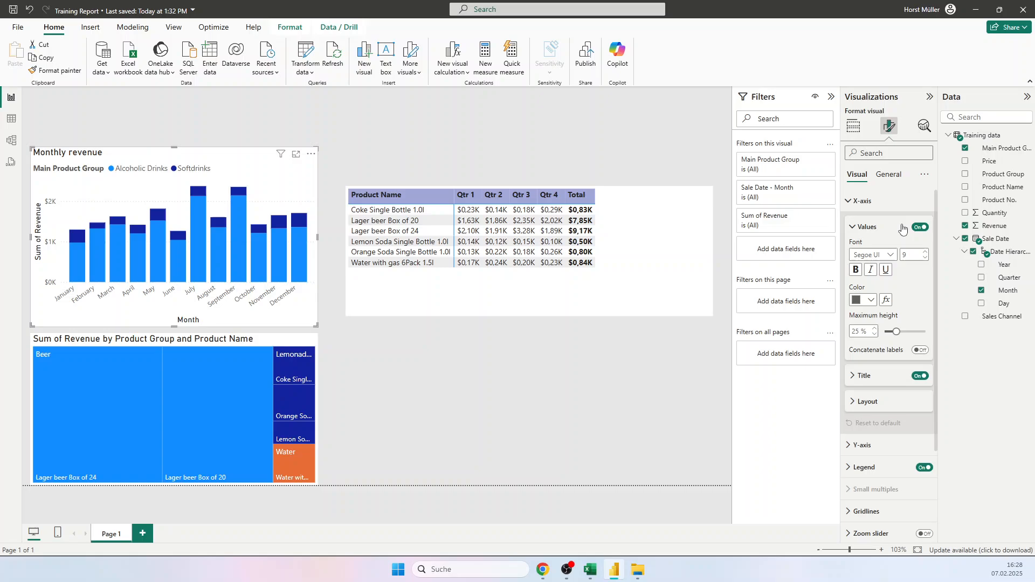
left_click(851, 228)
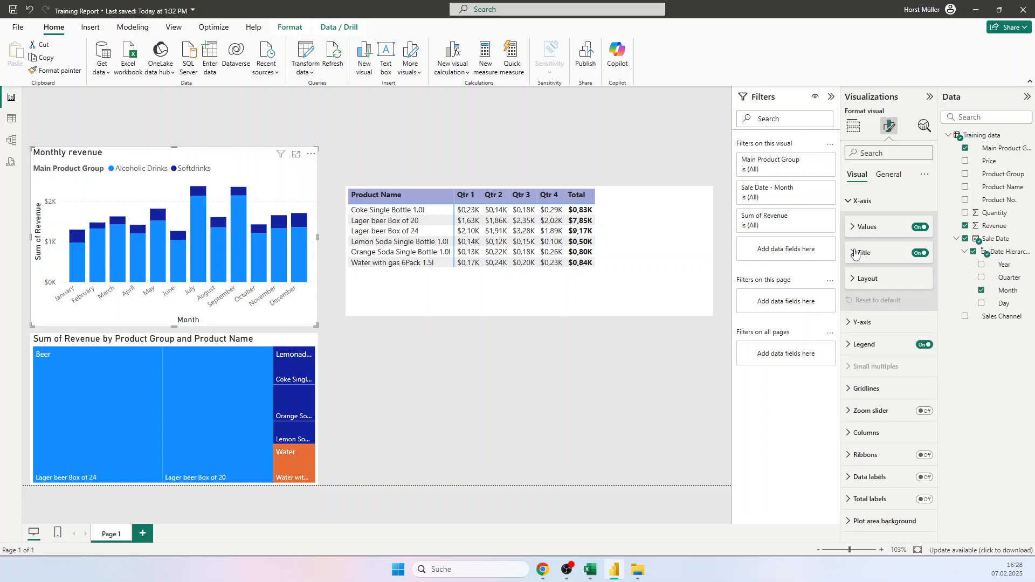
left_click(923, 253)
left_click(857, 201)
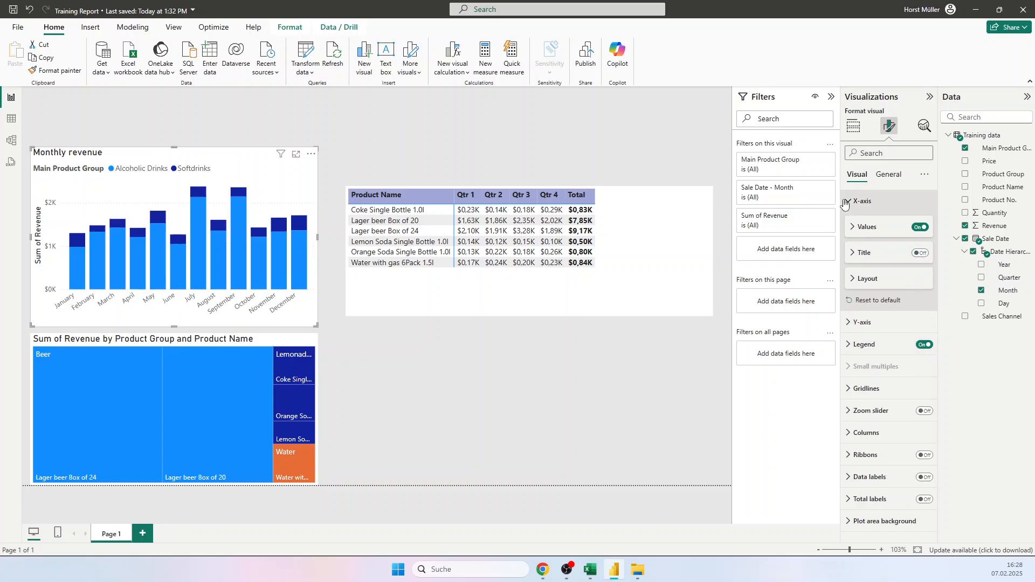
left_click(858, 222)
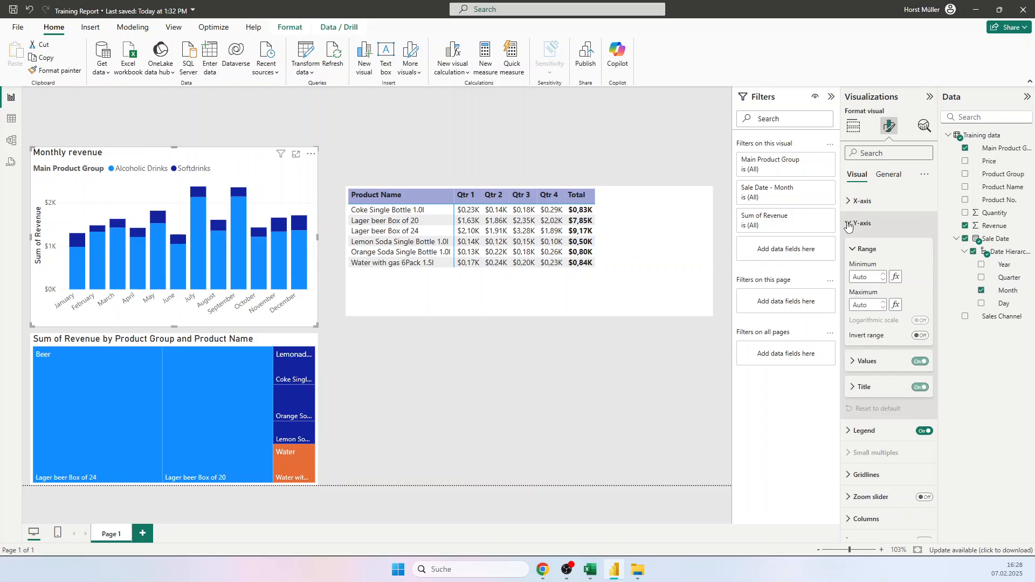
left_click(920, 387)
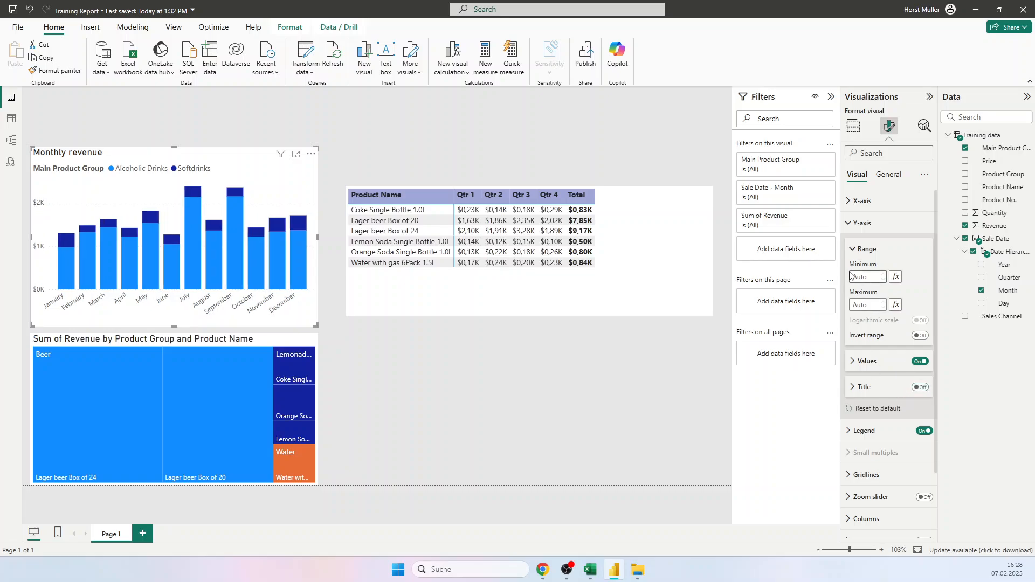
left_click(858, 249)
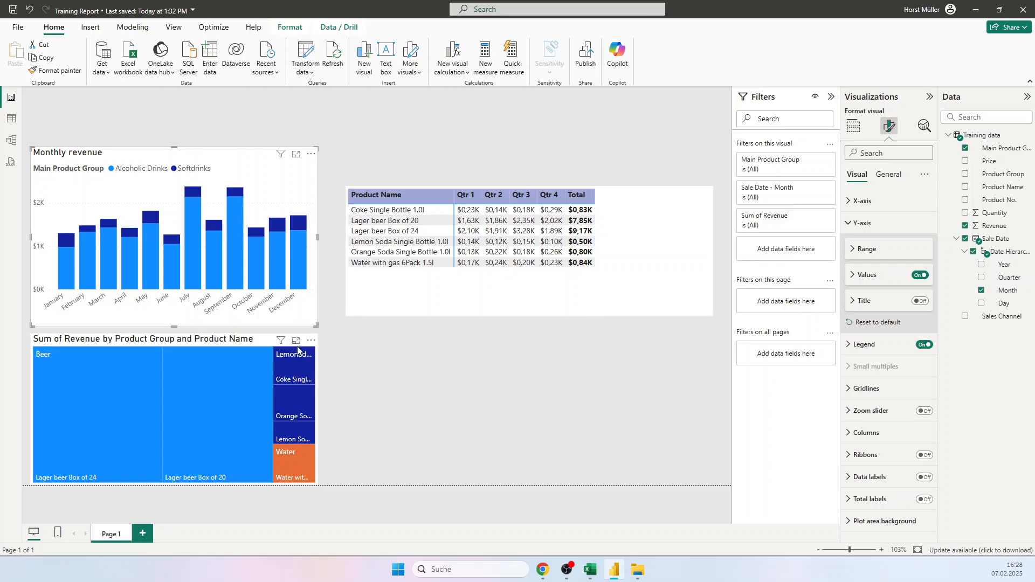
Step: Change the treemap's title text to "Revenue by Product Group" and deselect the visual
left_click(137, 364)
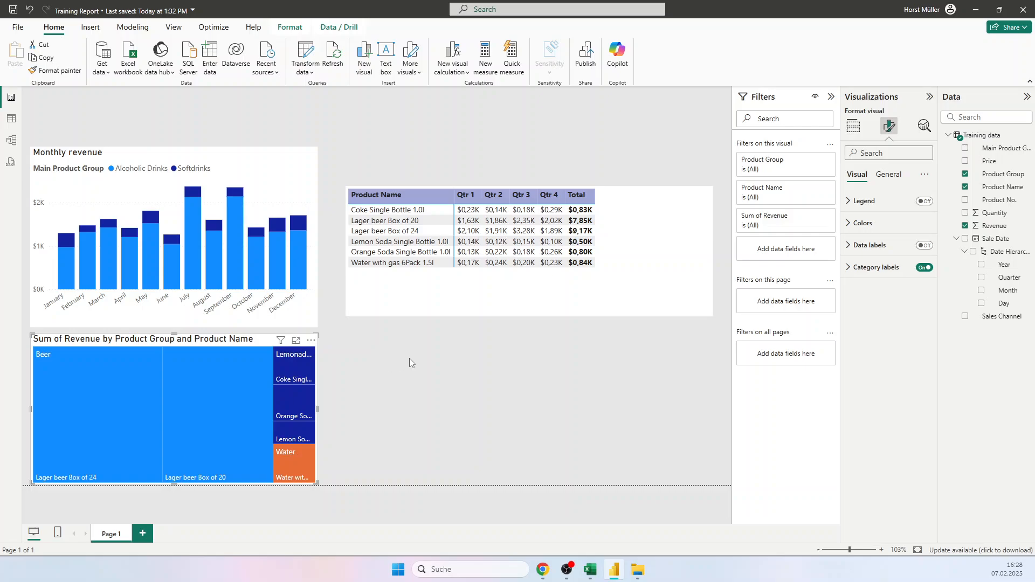
left_click(887, 175)
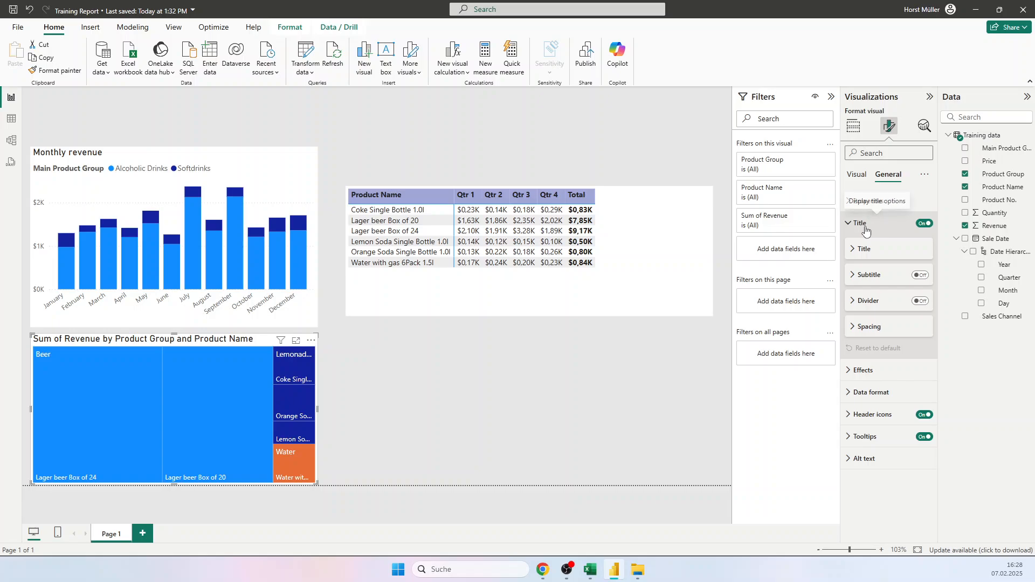
left_click(849, 228)
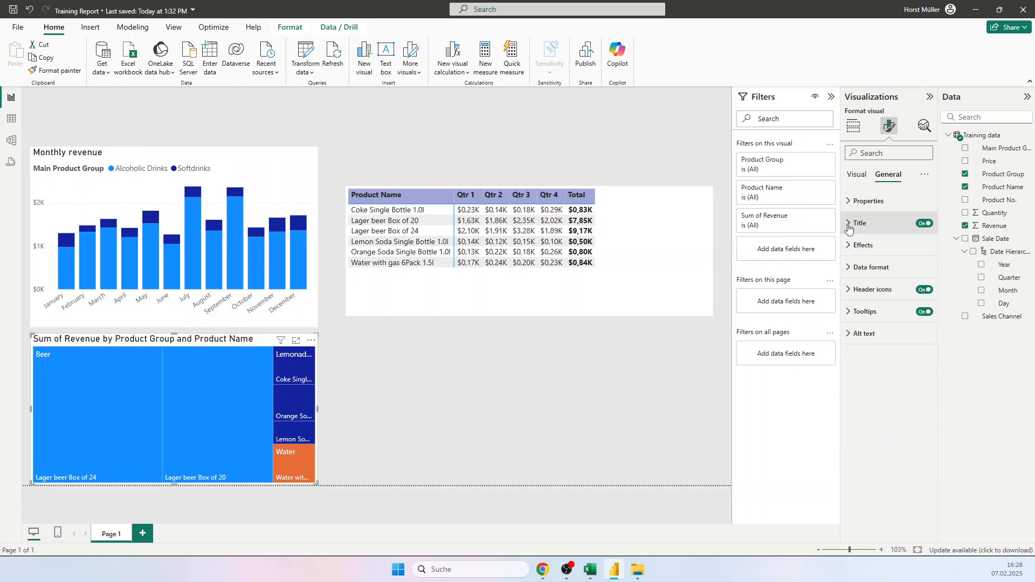
left_click(849, 227)
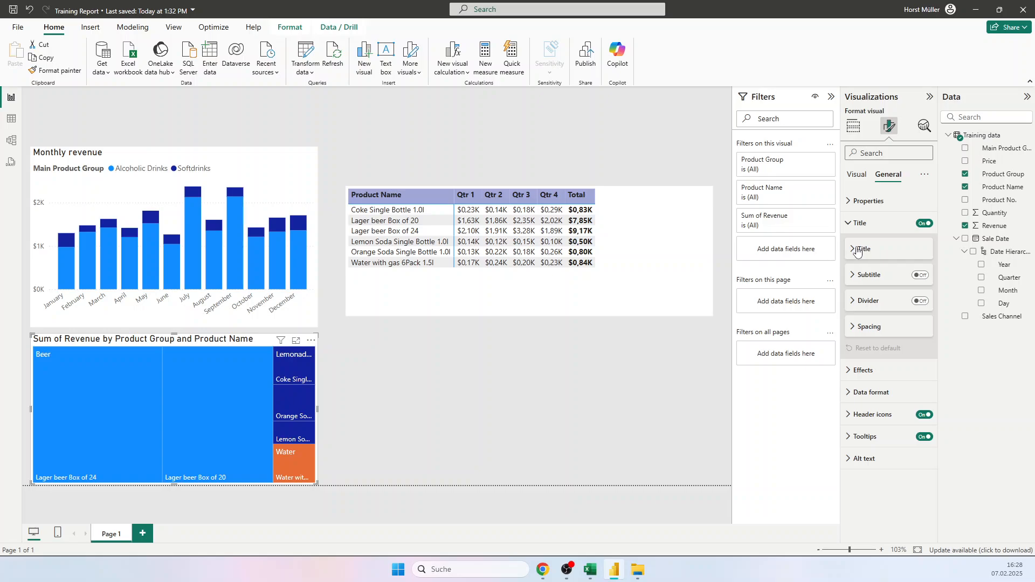
left_click(857, 250)
triple_click(856, 276)
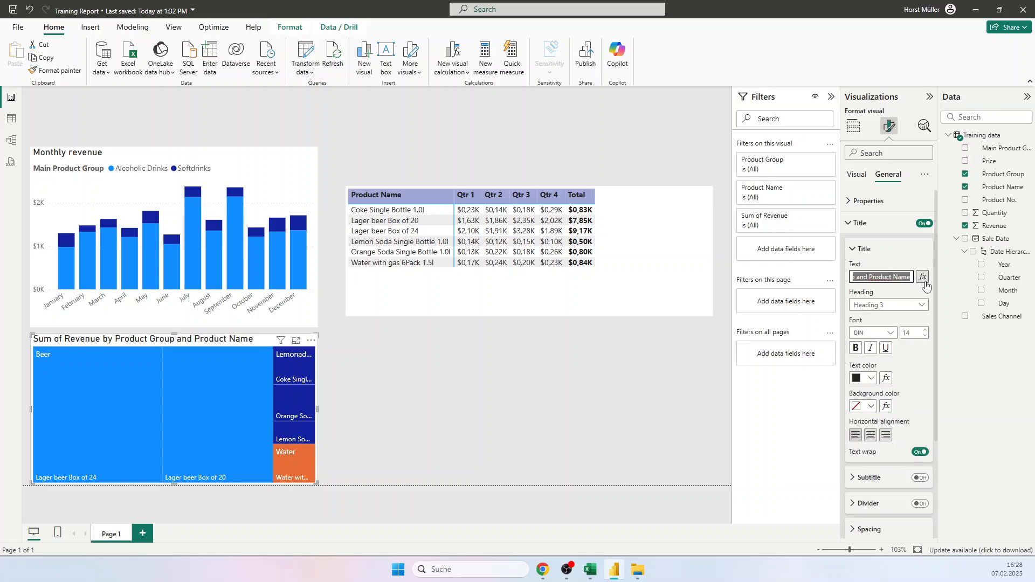
key("BackSpace")
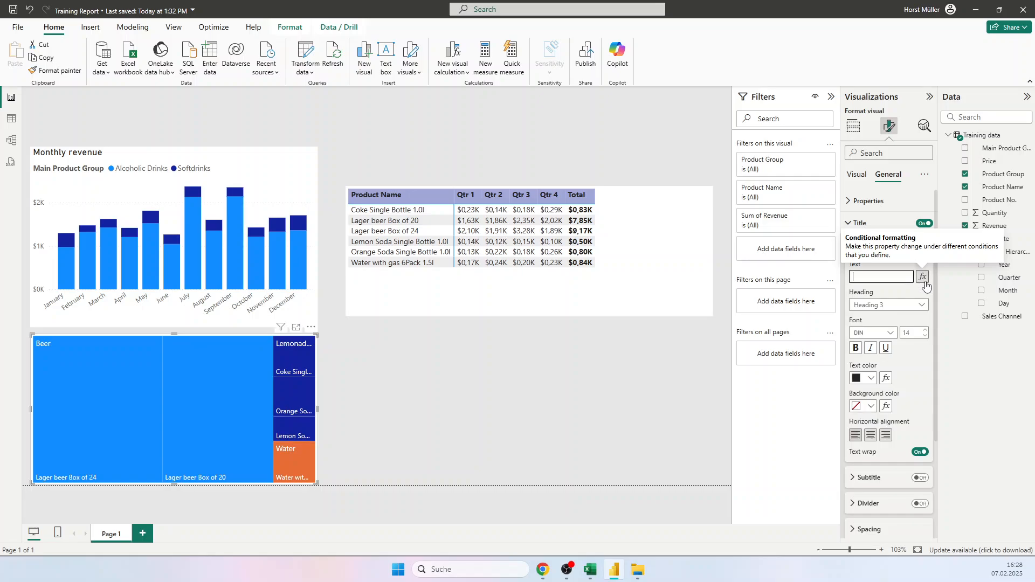
type("Revenue by")
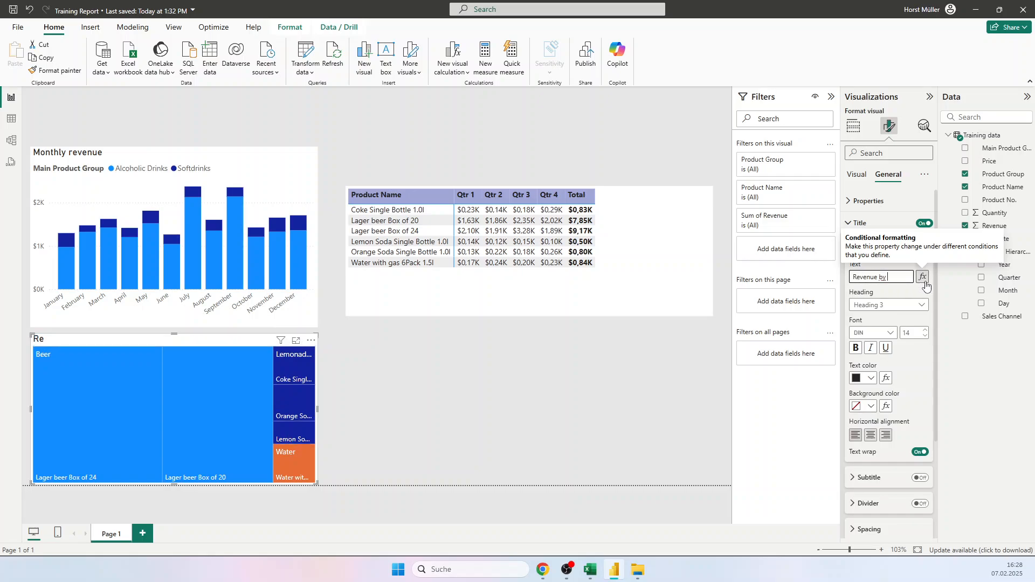
type(" Produkt Group")
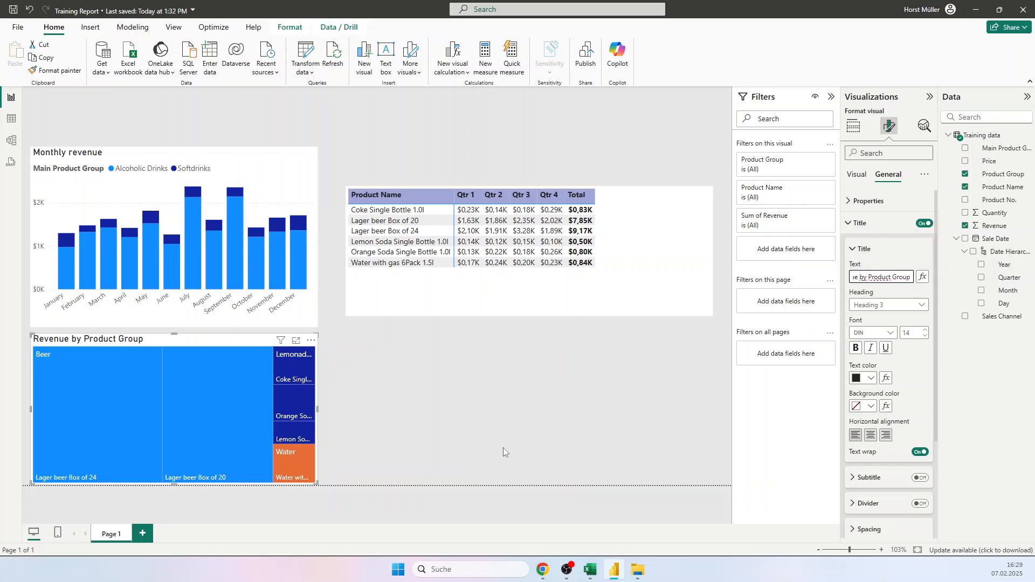
left_click(488, 426)
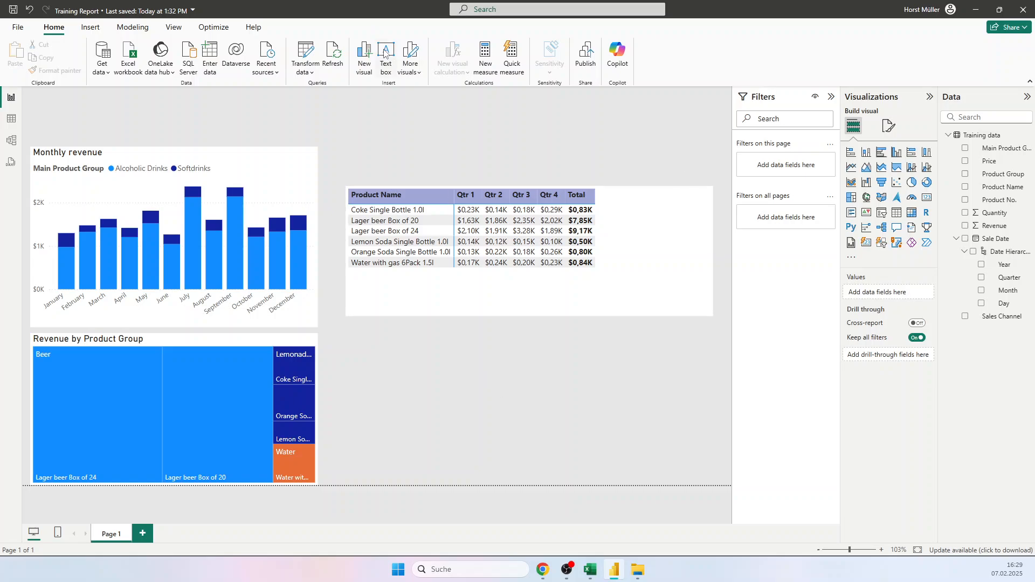
Step: Insert a text box on the report page containing the text "My first simple report"
left_click(89, 29)
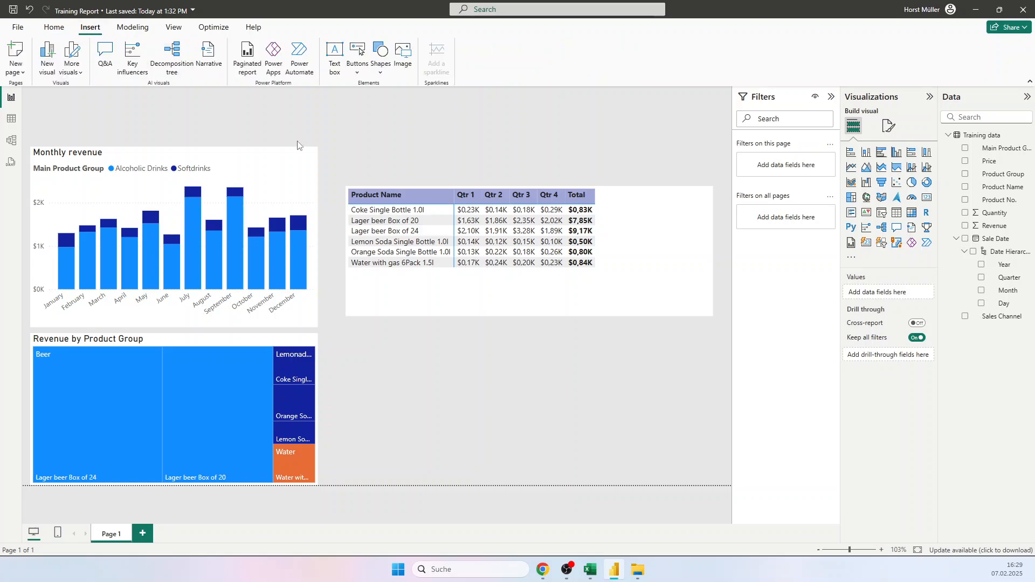
left_click(334, 54)
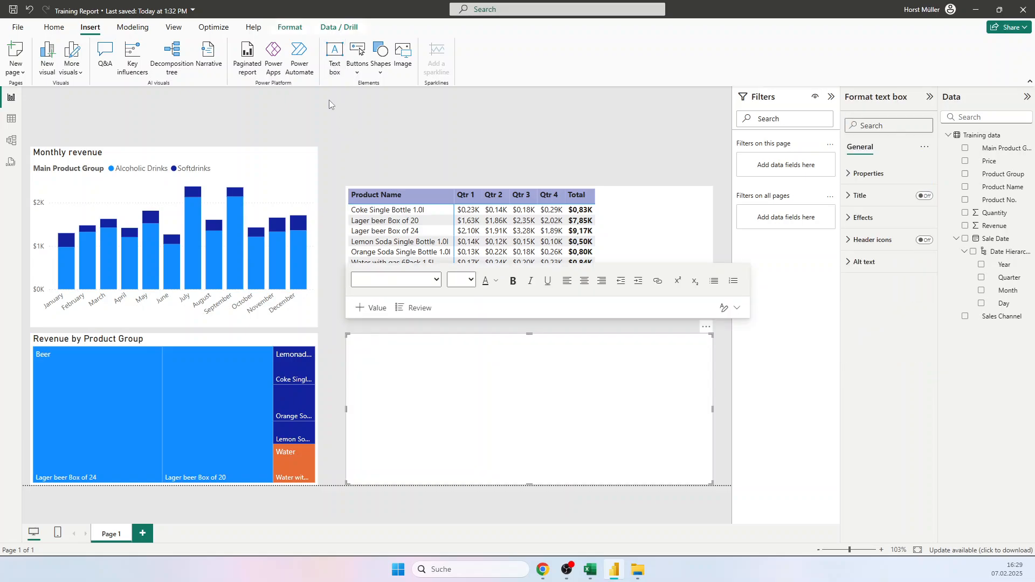
left_click(441, 397)
type("My first simple report")
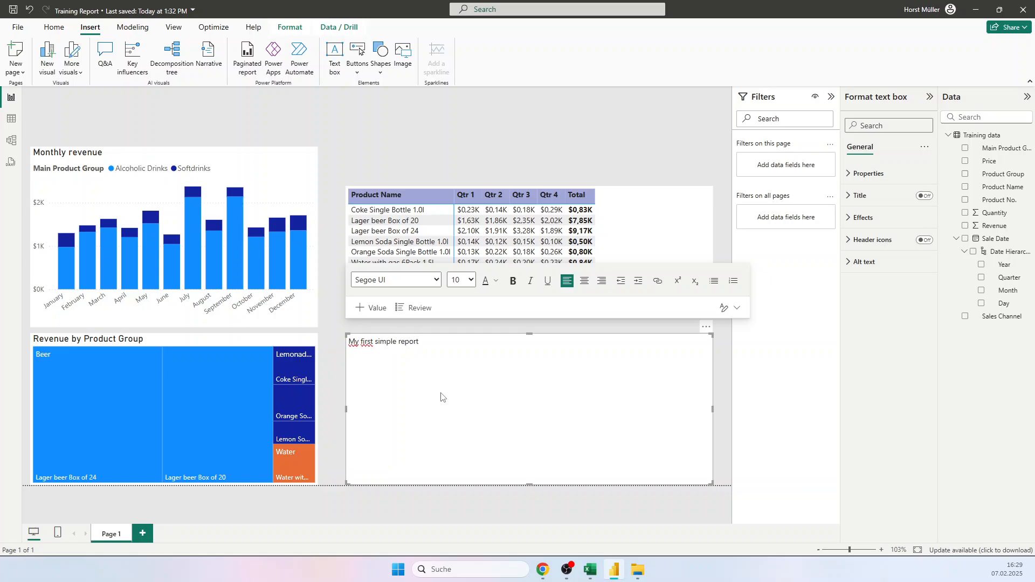
Step: Make the heading text "My first simple report" bold and set its font size to 24
left_click_drag(422, 343, 324, 348)
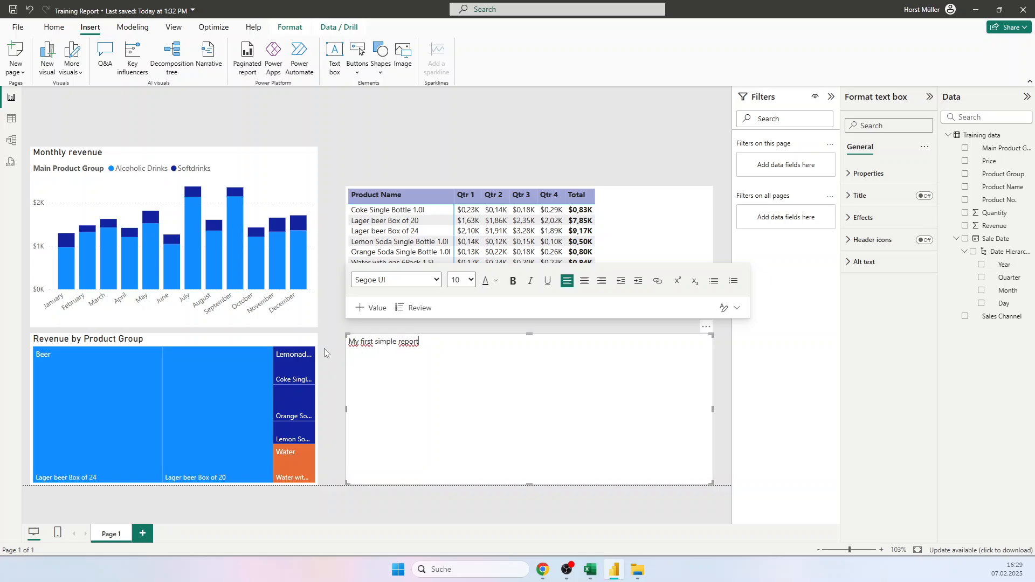
left_click_drag(427, 342, 349, 342)
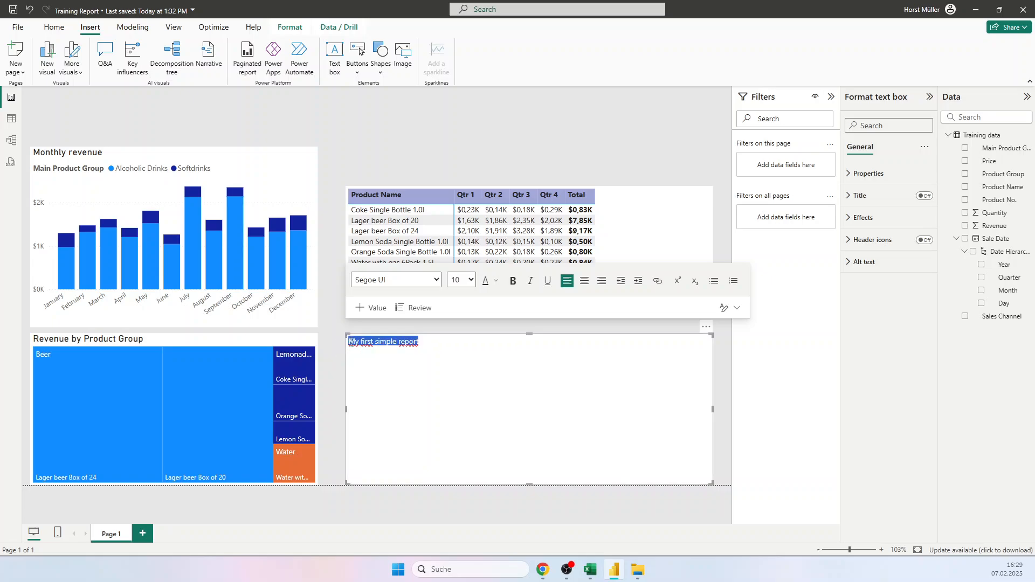
left_click(512, 281)
left_click(470, 280)
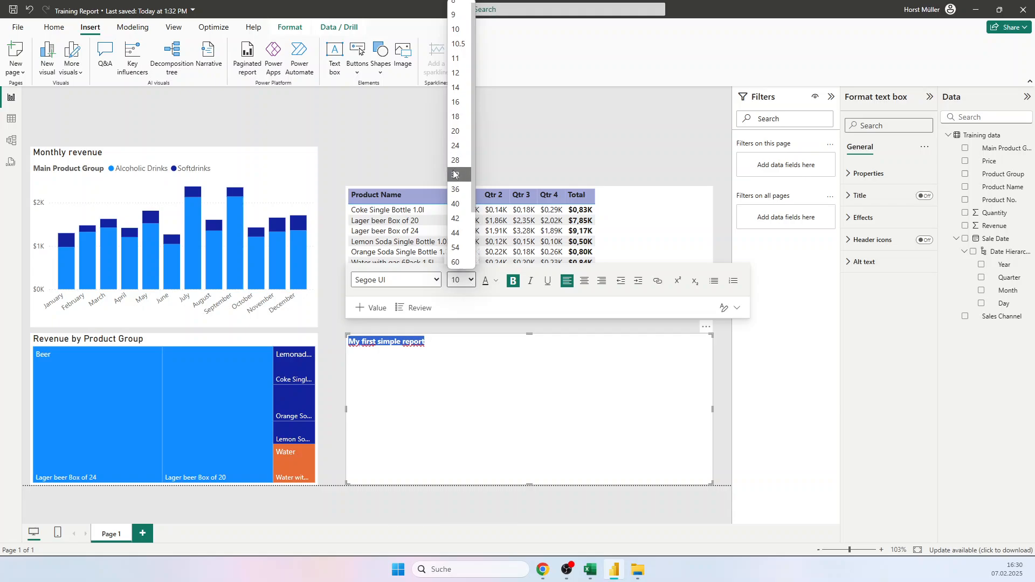
left_click(456, 146)
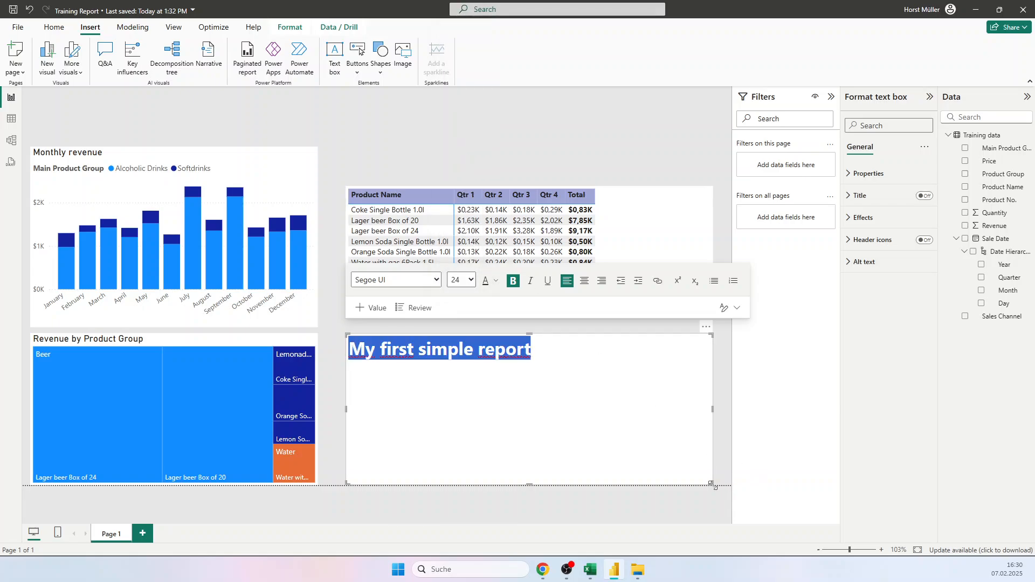
Step: Shrink the heading's text box to fit closely around its single line of text
left_click_drag(712, 483, 591, 377)
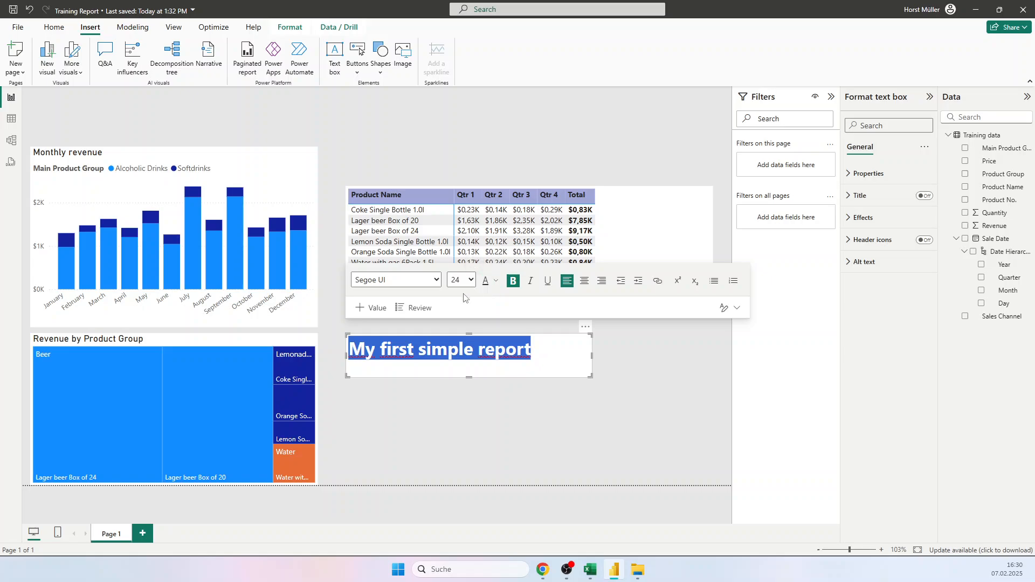
left_click(422, 429)
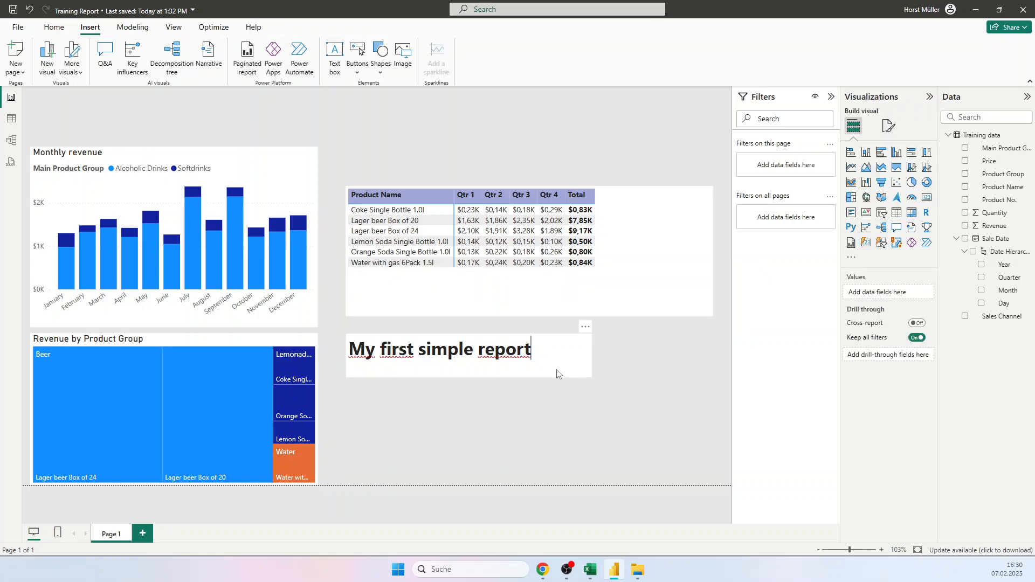
left_click(557, 373)
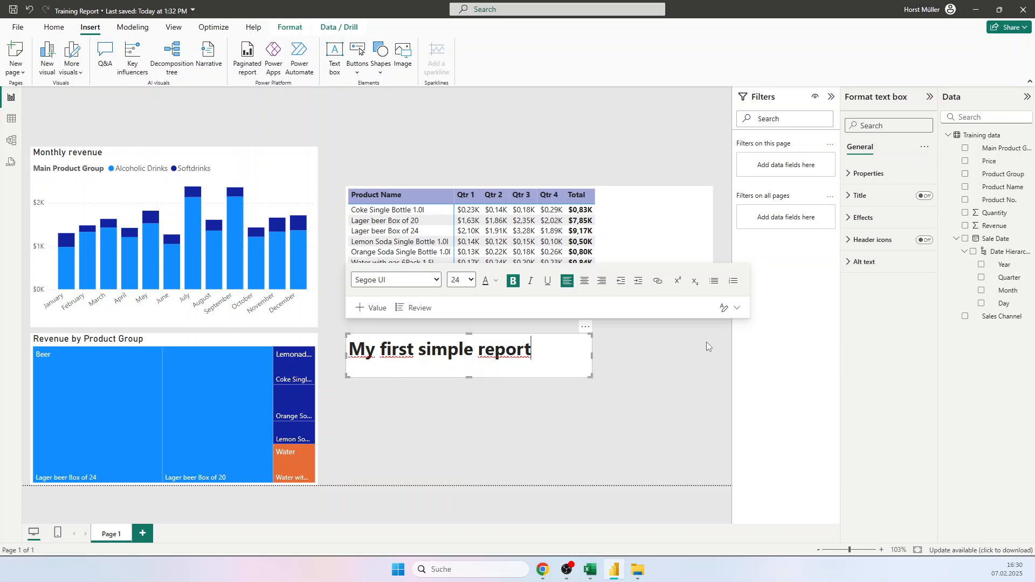
left_click(738, 309)
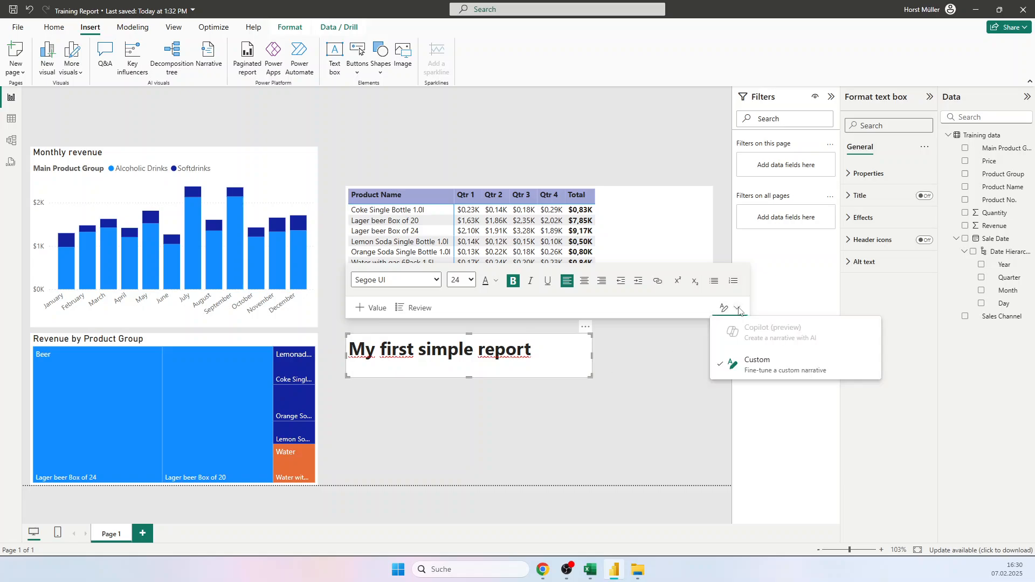
key("Escape")
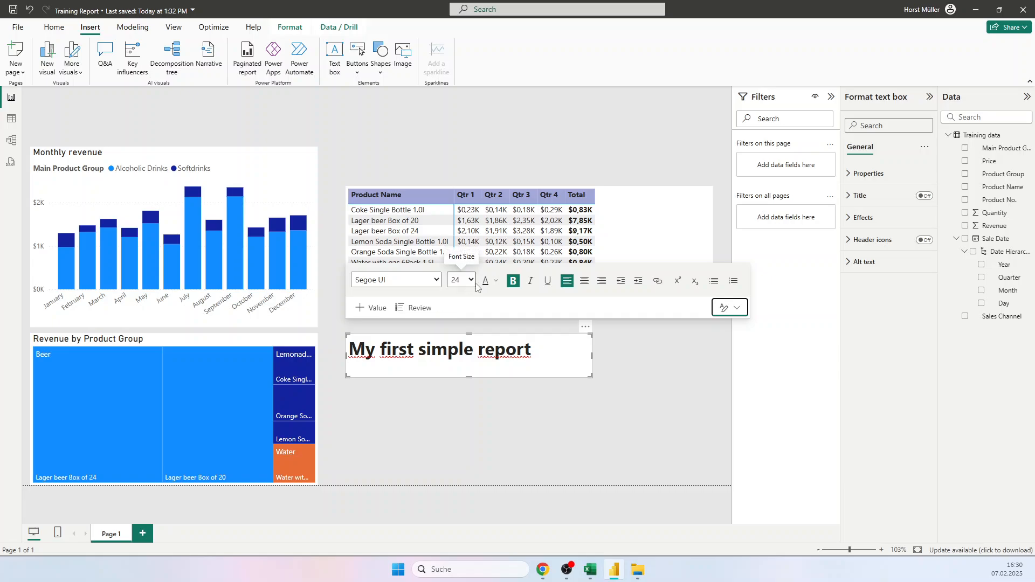
left_click(496, 281)
left_click(495, 282)
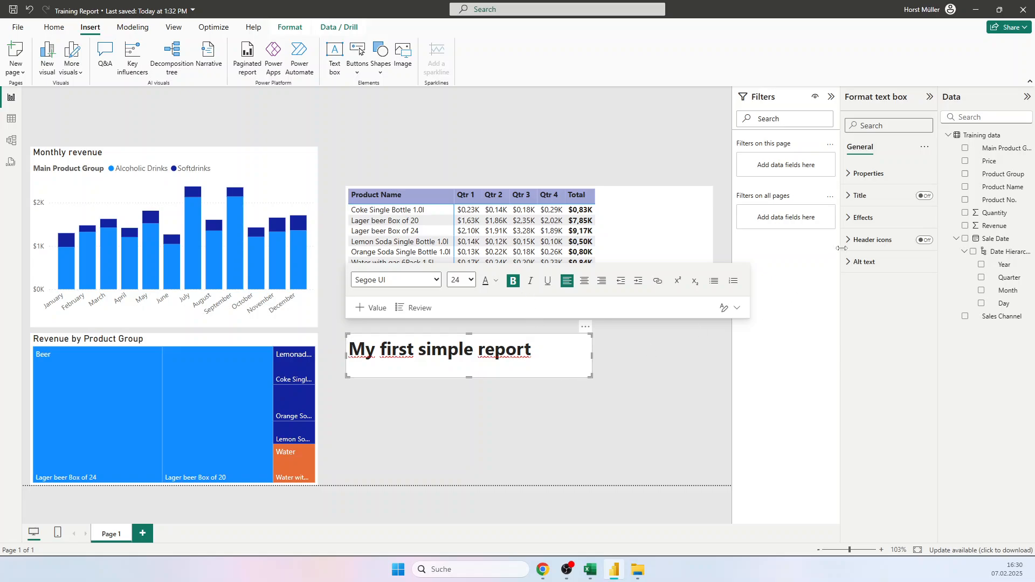
Step: Set the heading text box's background colour to the lightest grey theme shade, matching the page background
left_click(858, 226)
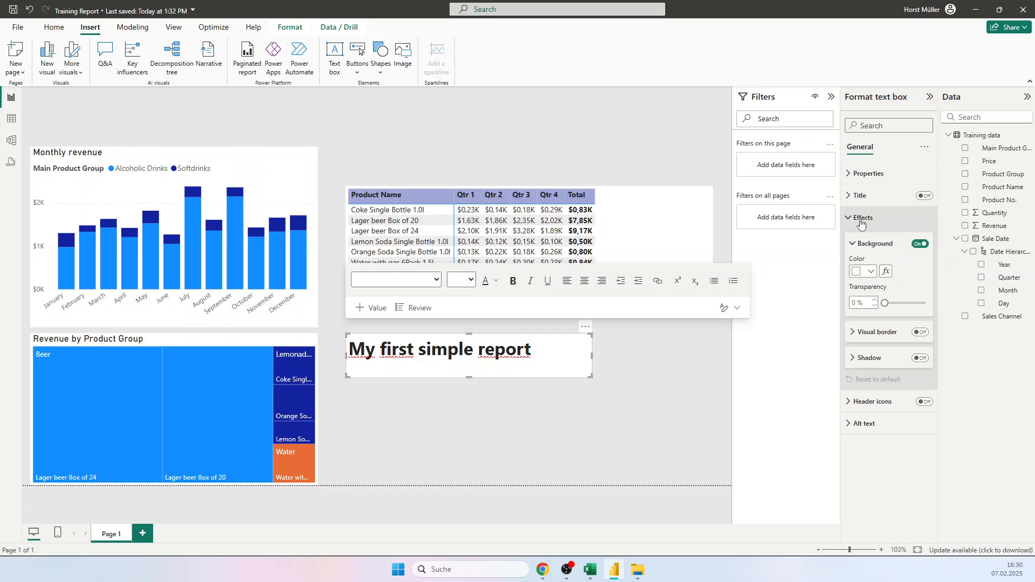
left_click(866, 271)
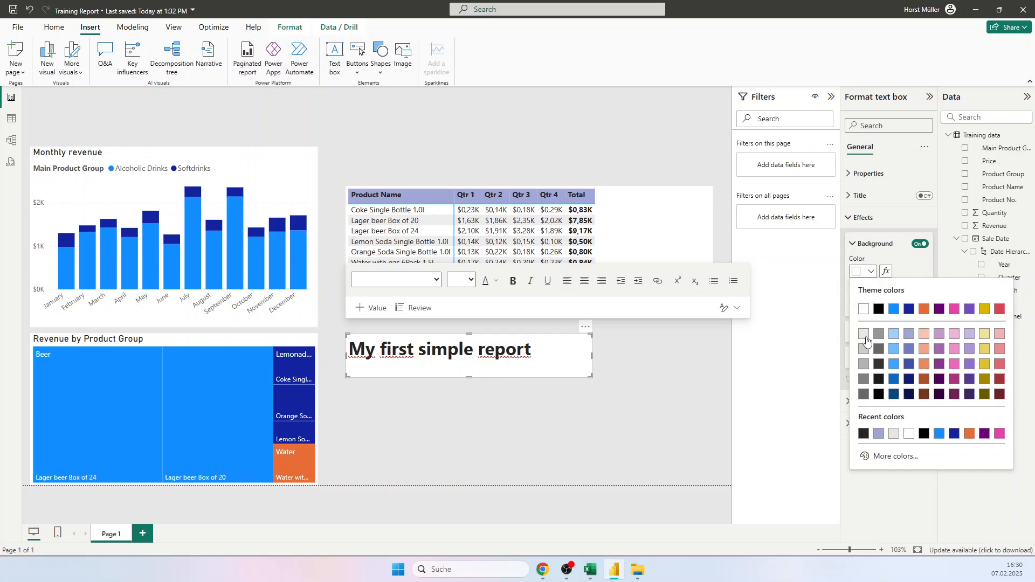
left_click(864, 333)
left_click(556, 404)
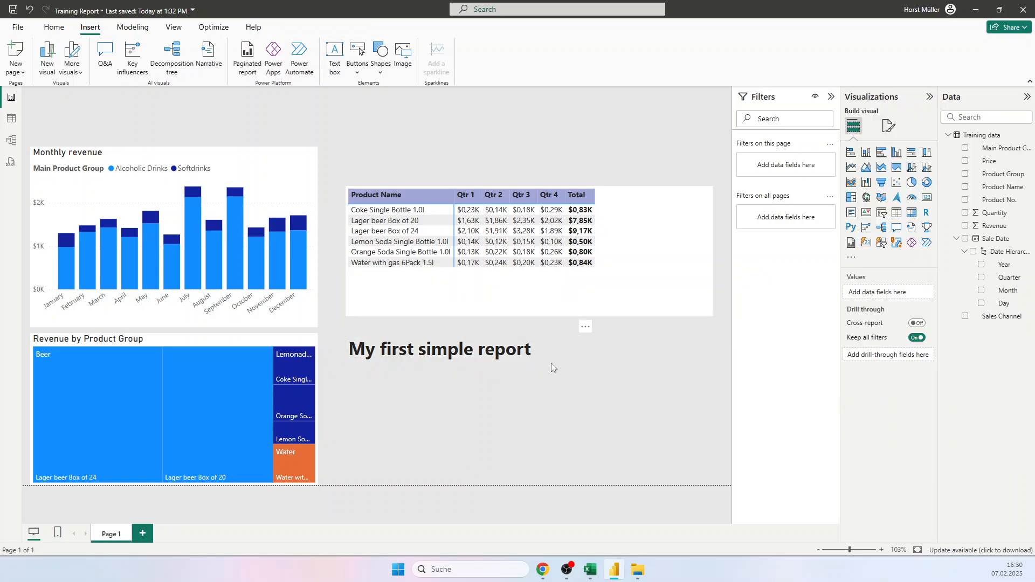
Step: Trim the heading text box's height slightly and move it to the top of the page, above the monthly revenue chart
left_click(558, 367)
left_click_drag(587, 372, 595, 366)
left_click(565, 355)
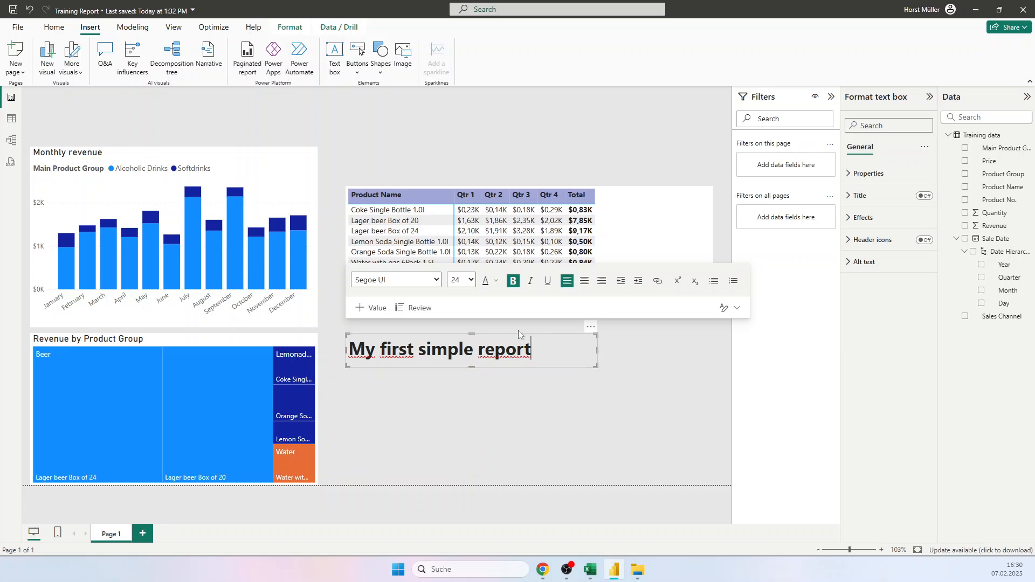
left_click_drag(559, 335, 244, 93)
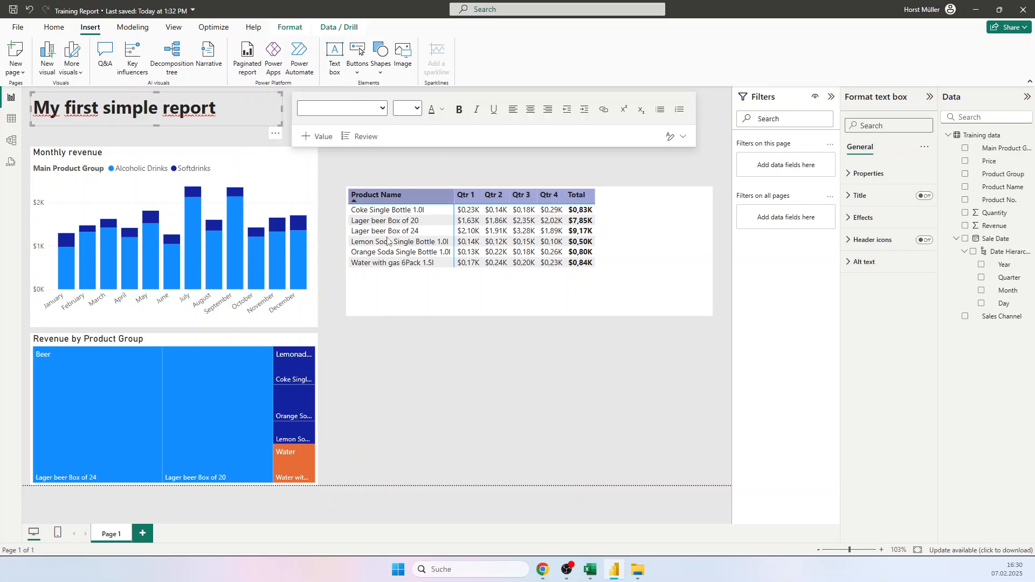
left_click(448, 367)
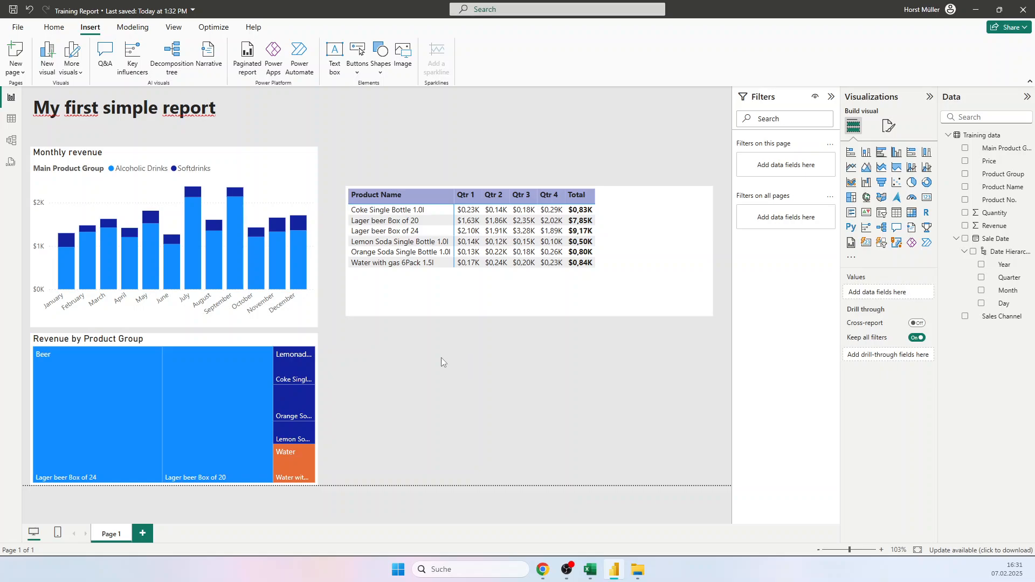
Step: Filter the quarterly revenue matrix by sale date quarter to only Qtr 1 and Qtr 2
left_click(405, 301)
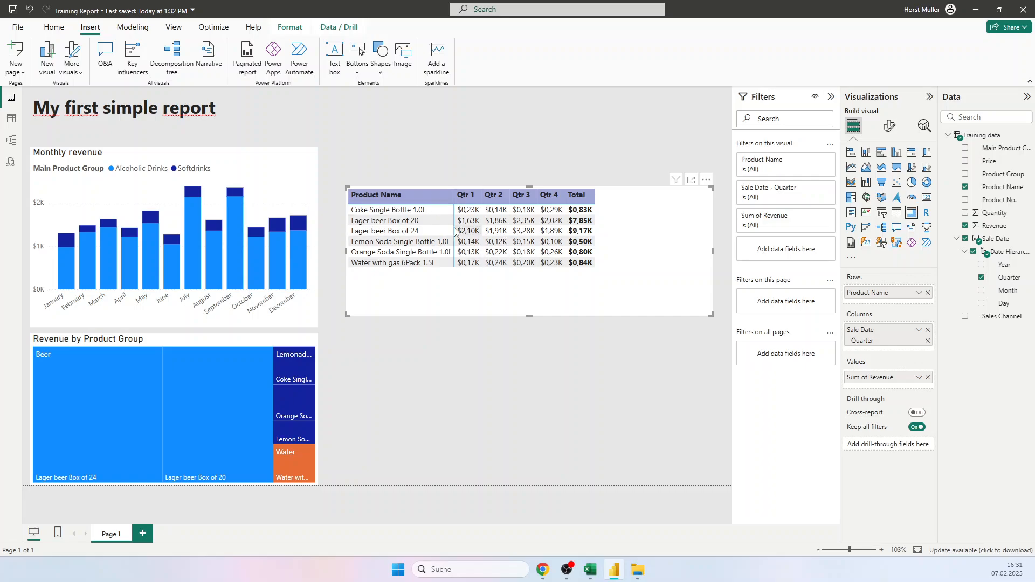
left_click(831, 96)
left_click(832, 100)
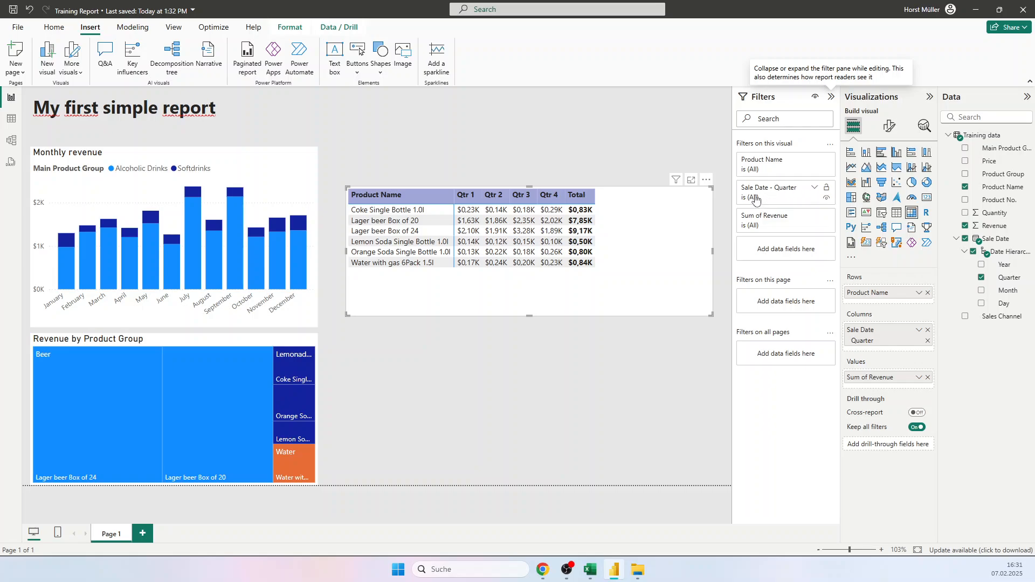
left_click(814, 188)
left_click(748, 266)
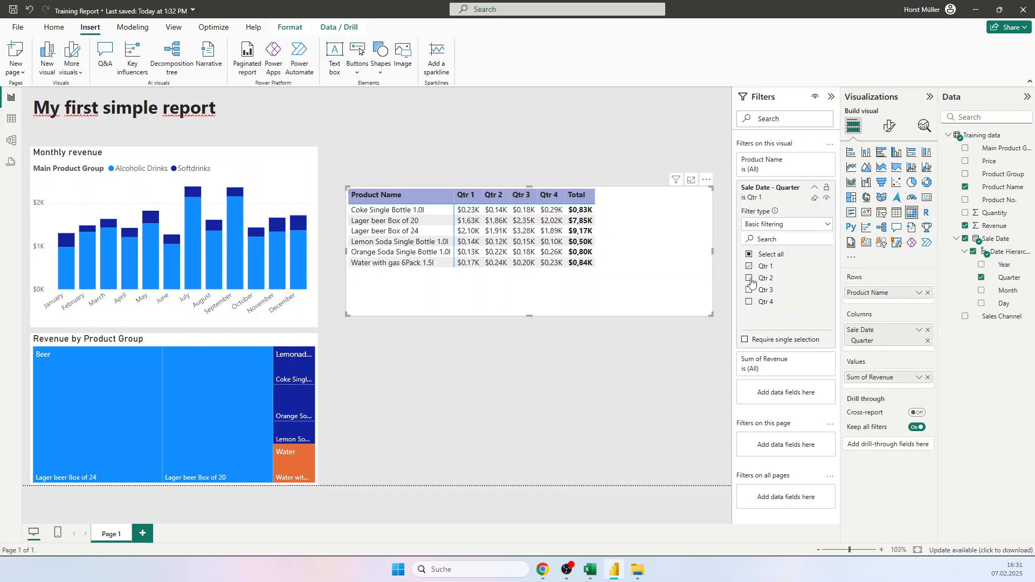
left_click(748, 278)
left_click(749, 290)
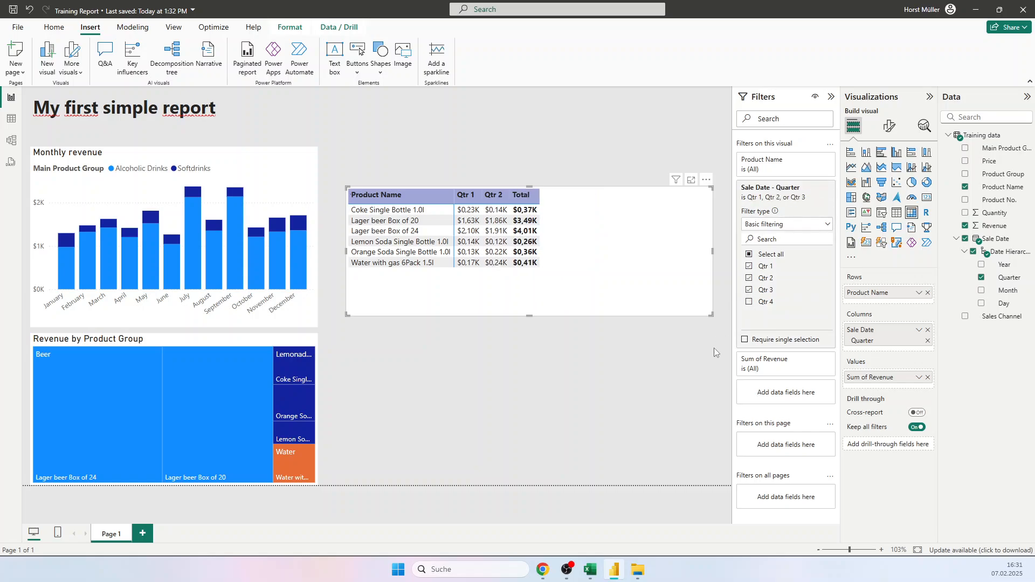
left_click(748, 301)
left_click(748, 302)
left_click(749, 290)
Step: Collapse the matrix's quarter filter card and clear its quarter selection
left_click(814, 187)
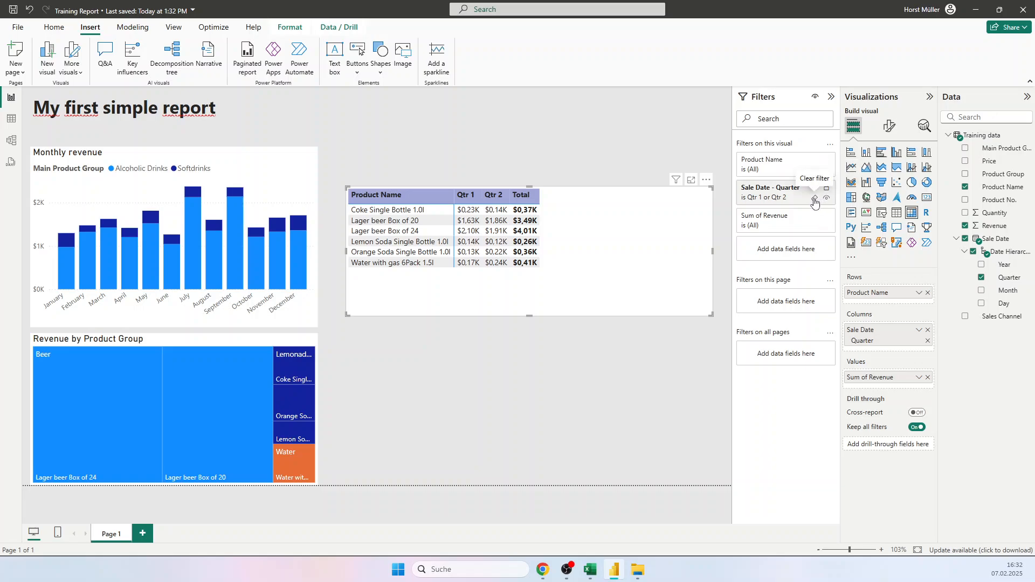
left_click(814, 200)
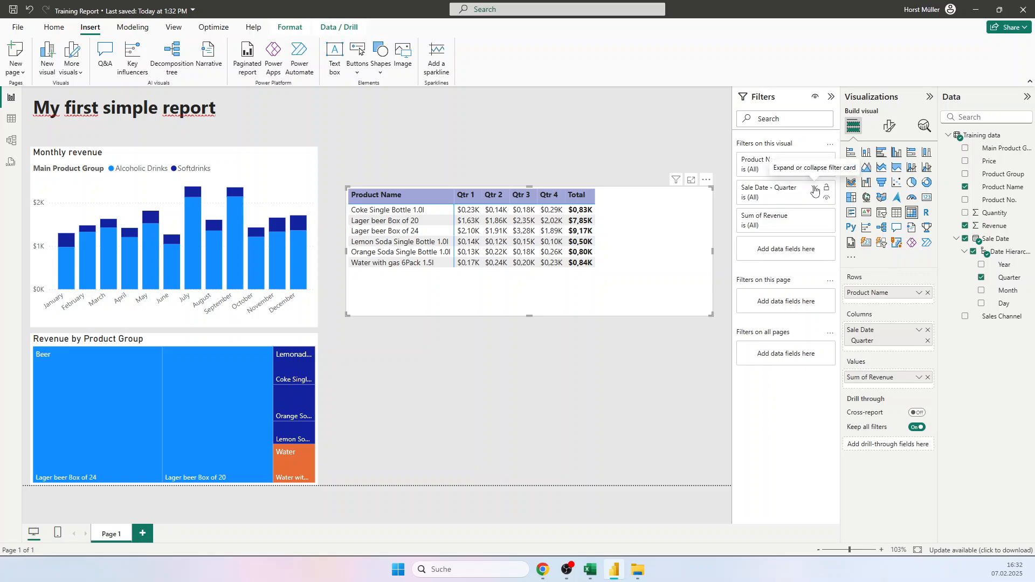
Step: Switch the matrix's quarter filter to advanced filtering to view its conditions, and return it to basic filtering
left_click(815, 190)
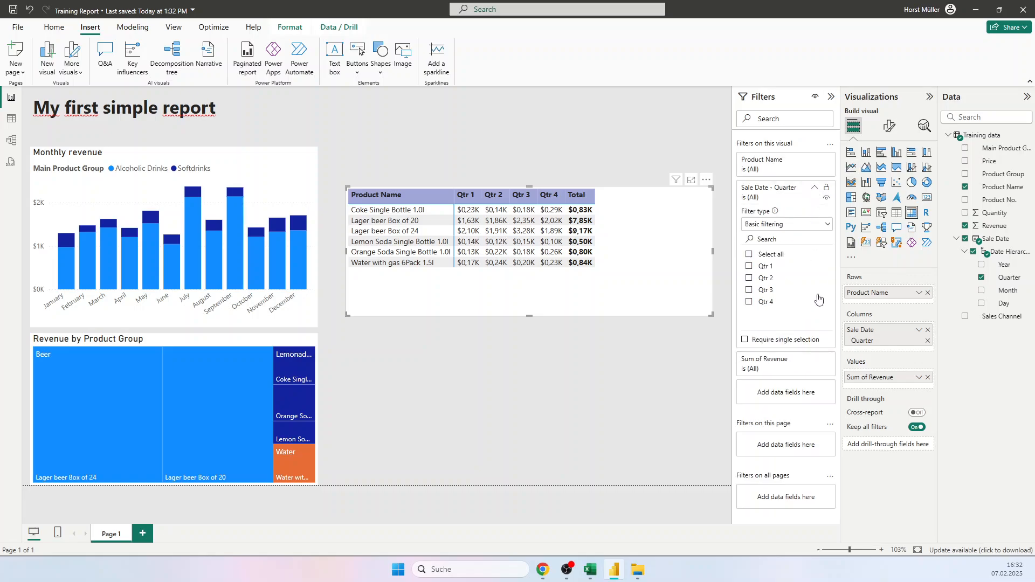
left_click(802, 226)
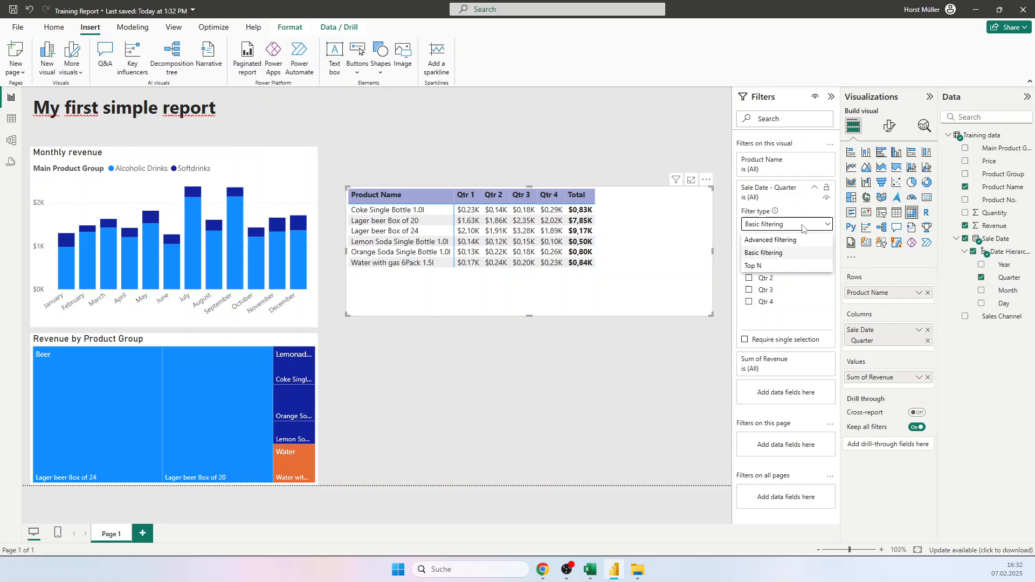
left_click(778, 240)
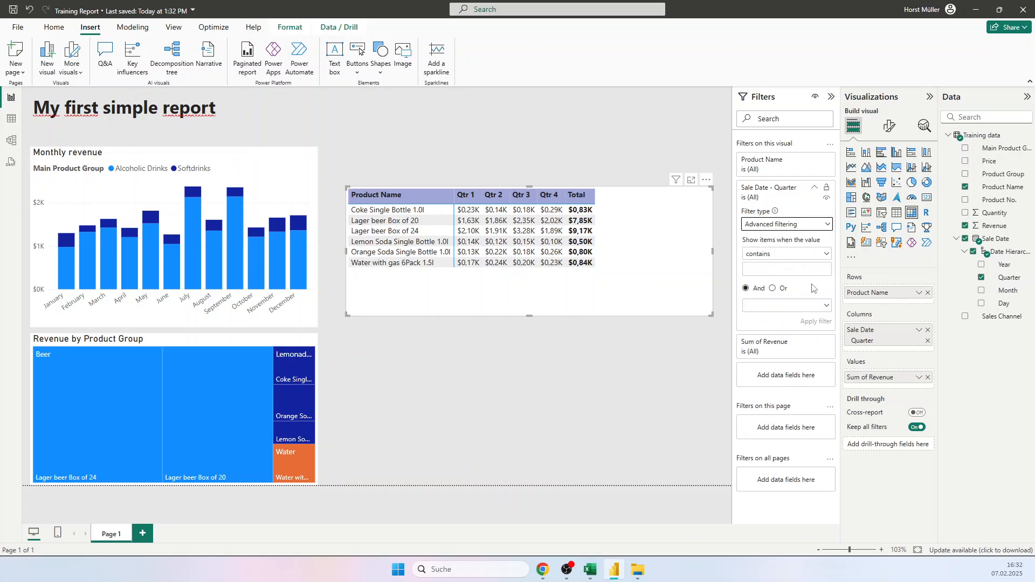
left_click(784, 256)
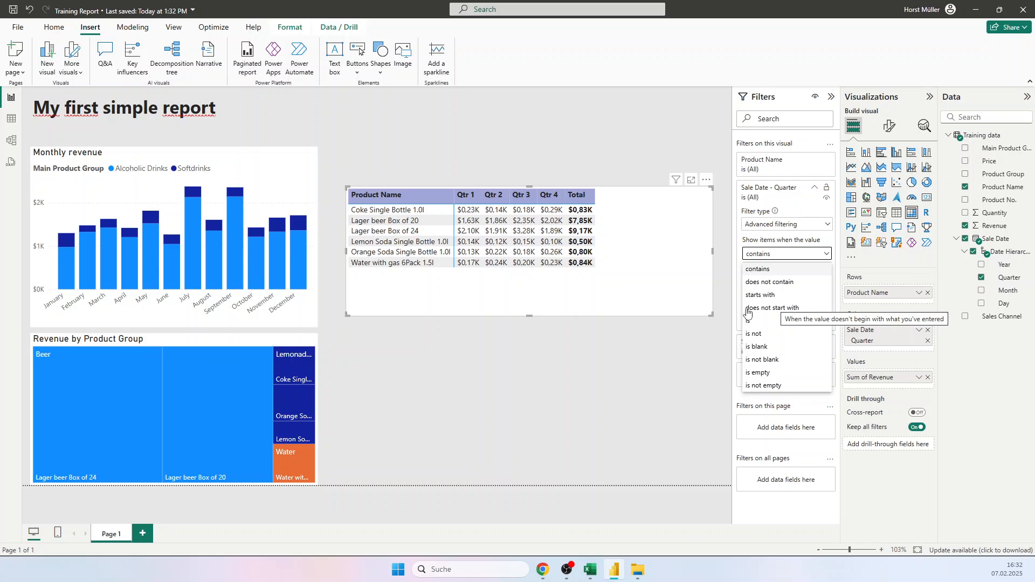
left_click(755, 225)
left_click(768, 227)
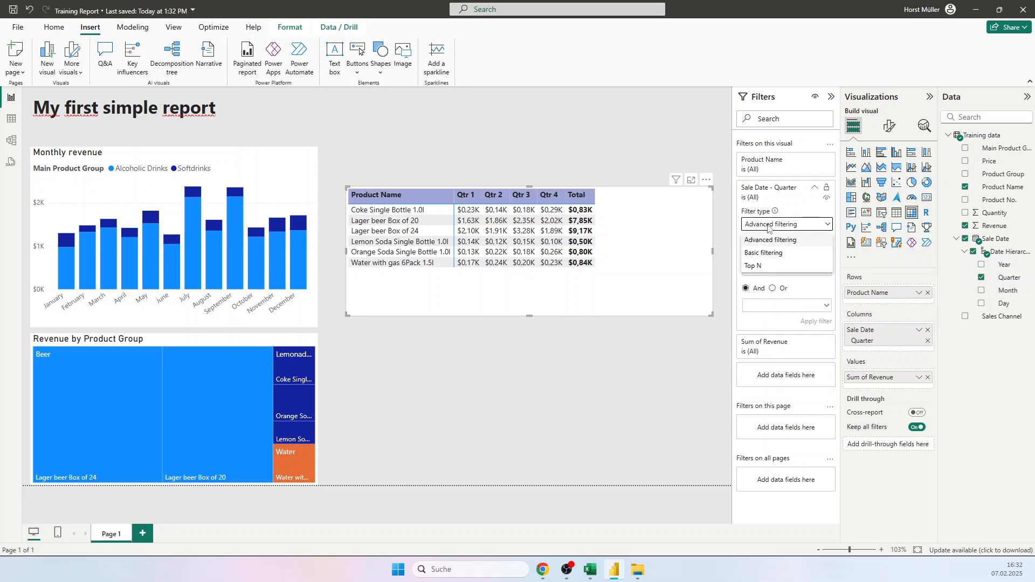
left_click(770, 254)
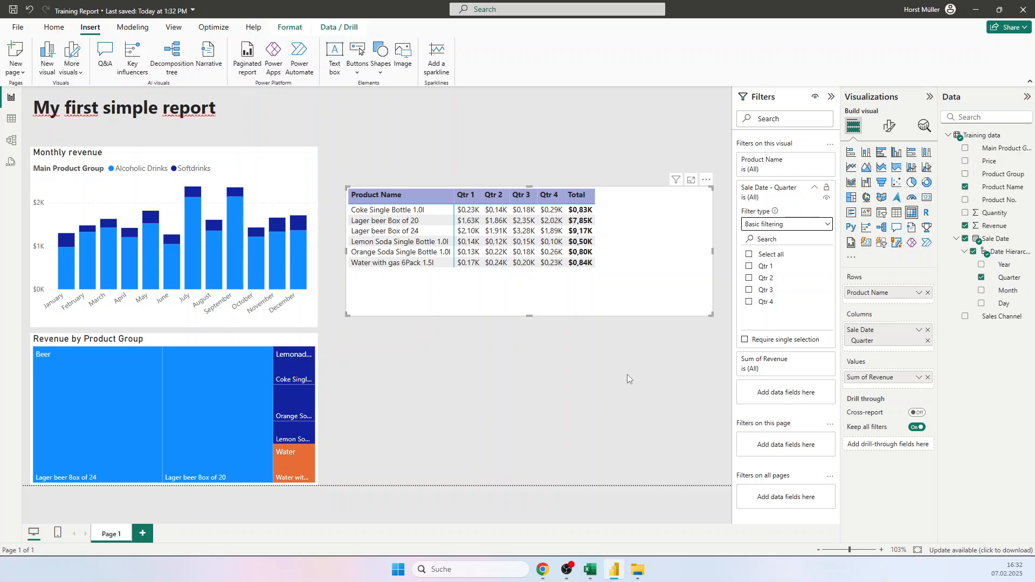
left_click(814, 189)
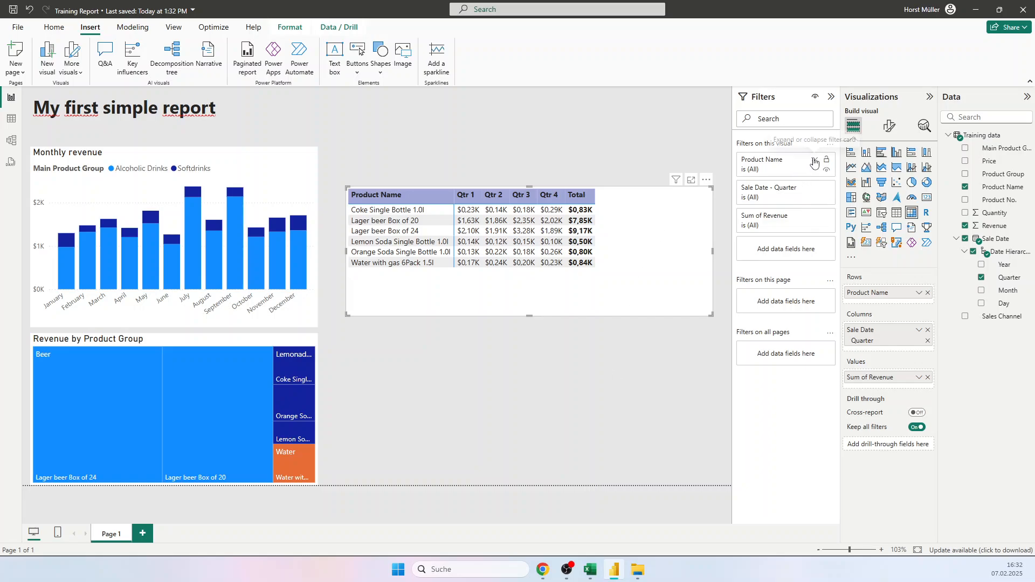
Step: Filter the matrix's product names to Coke, both Lager beer boxes, Lemon Soda and Orange Soda, leaving out Water with gas
left_click(814, 161)
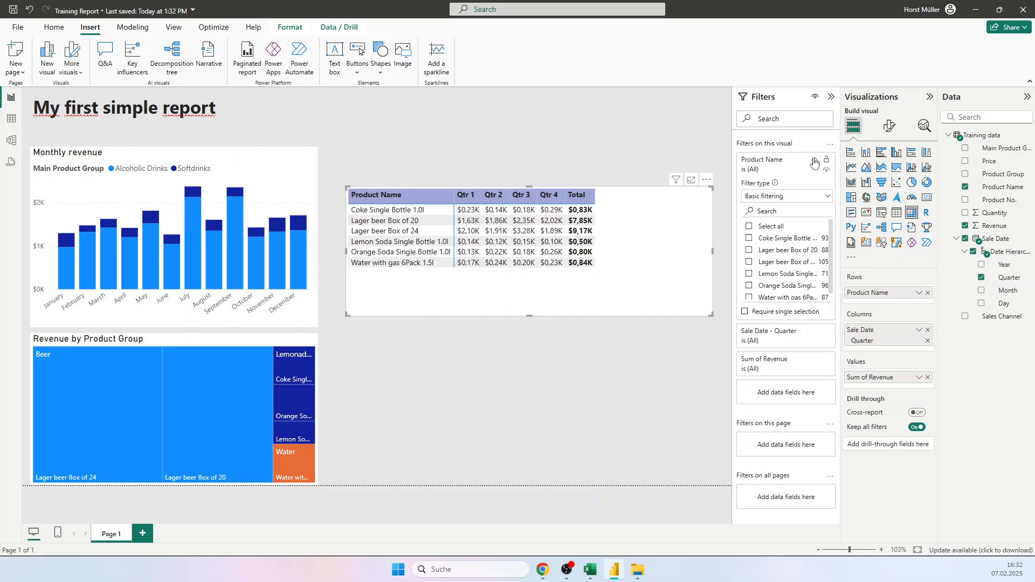
left_click(749, 238)
left_click(749, 250)
left_click(748, 262)
left_click(748, 274)
left_click(748, 286)
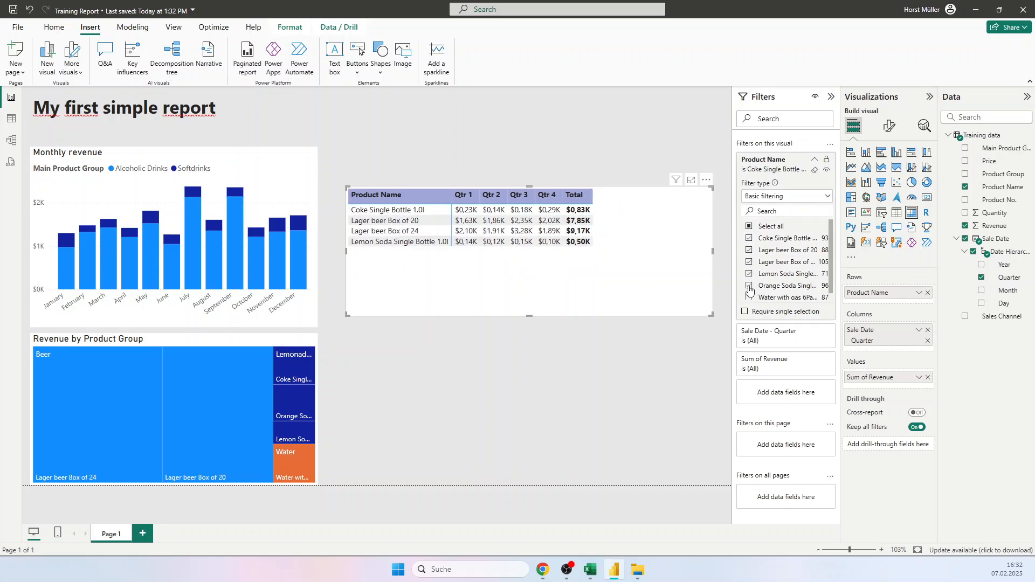
Step: Collapse the matrix's Product Name filter card and clear its product selection
left_click(814, 160)
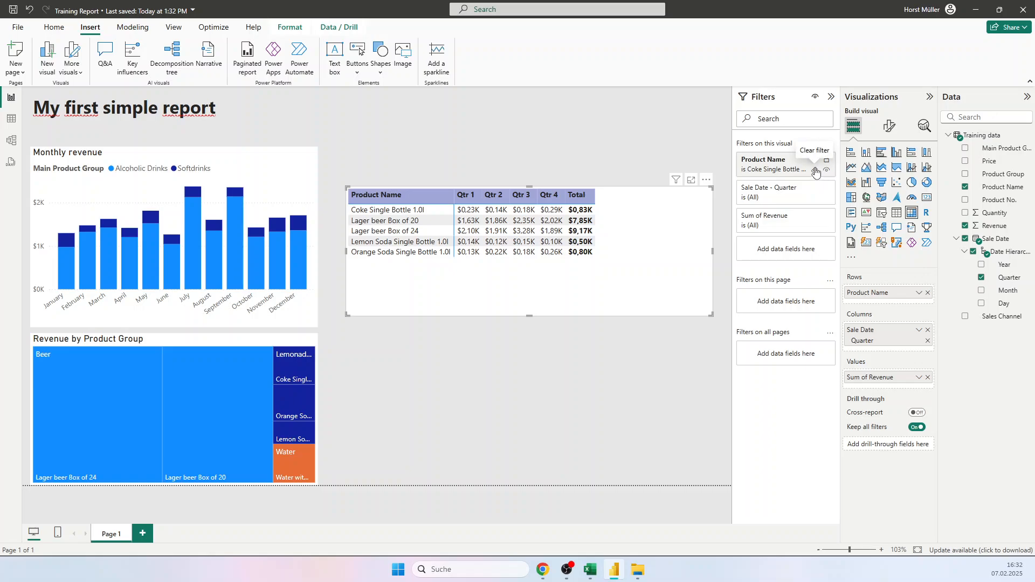
left_click(815, 171)
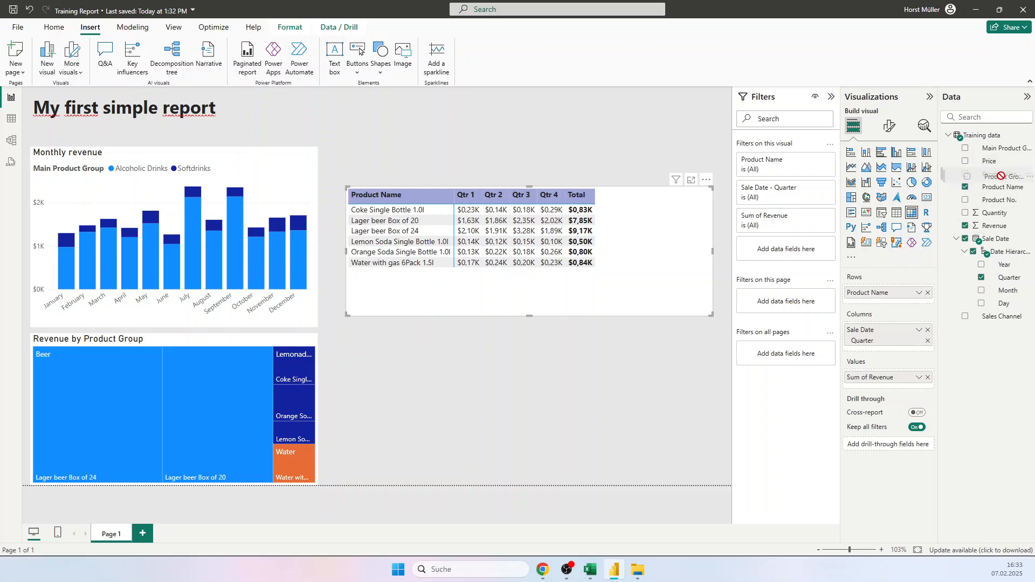
Step: Add the Product Group field as a visual-level filter for the matrix and collapse its filter card
left_click_drag(1001, 175, 792, 251)
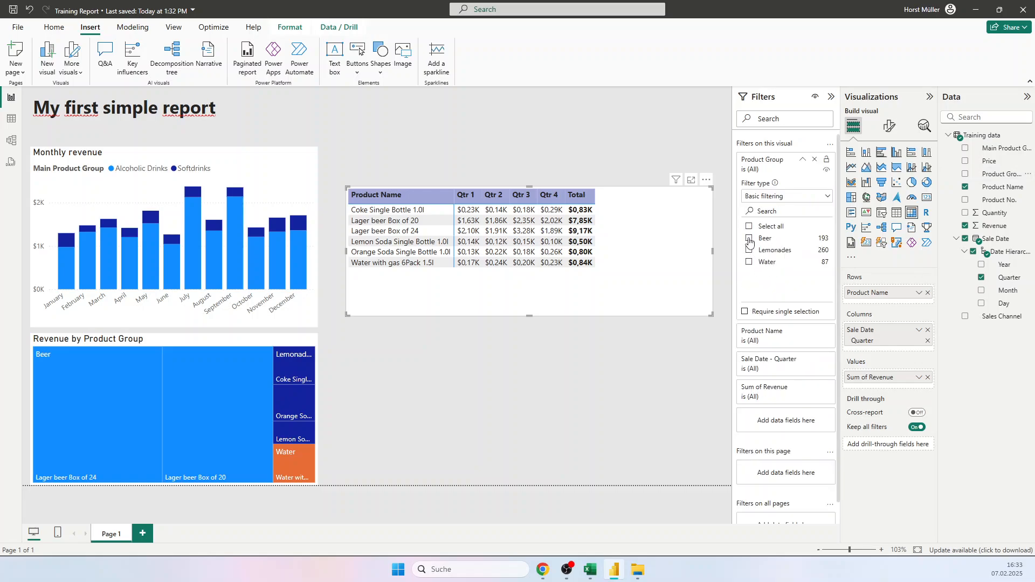
left_click(803, 160)
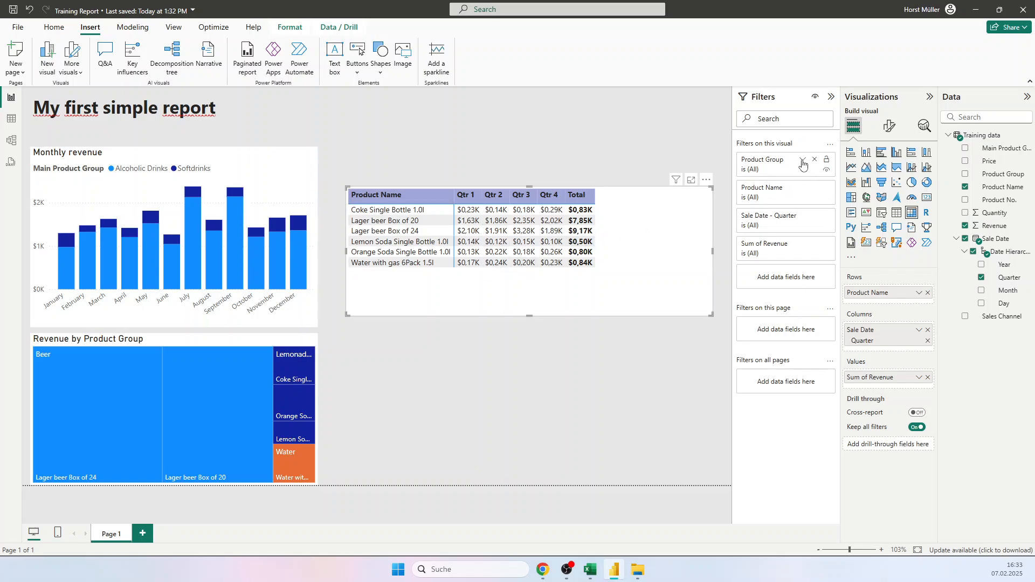
Step: Try the matrix's Product Group filter with Beer, Lemonades and Water in turn, and clear the selection and collapse the card
left_click(776, 163)
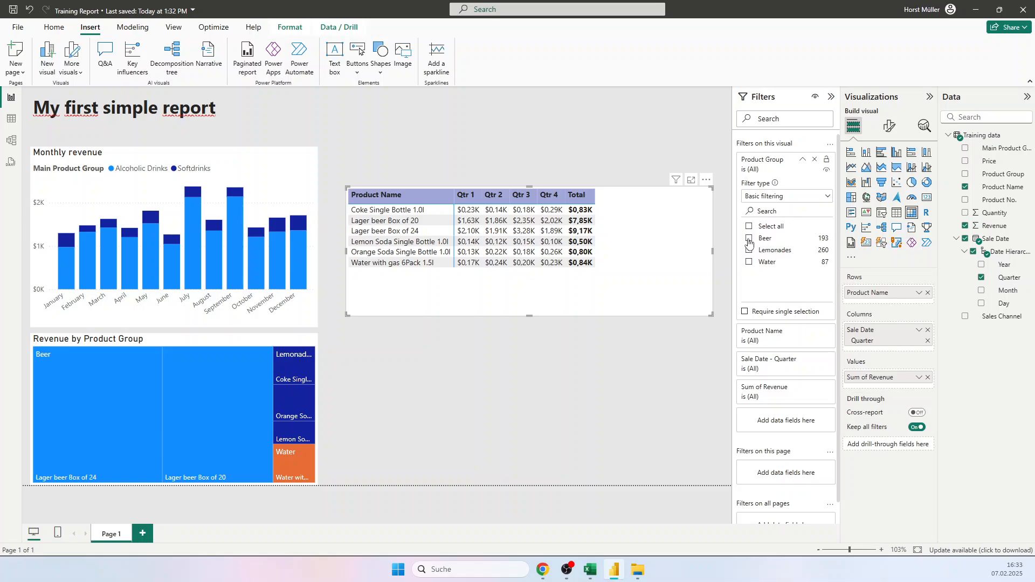
left_click(748, 238)
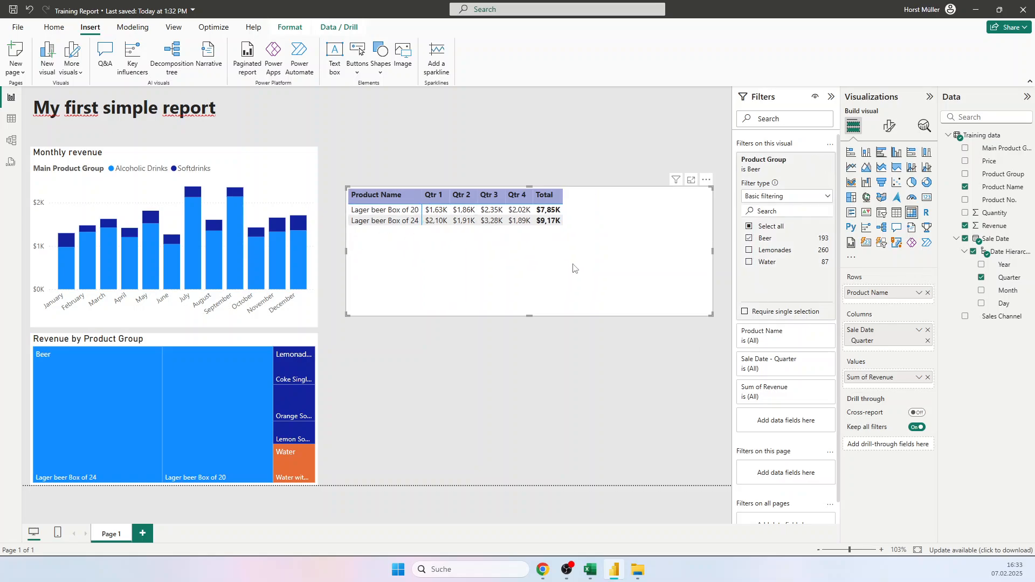
left_click(749, 238)
left_click(750, 251)
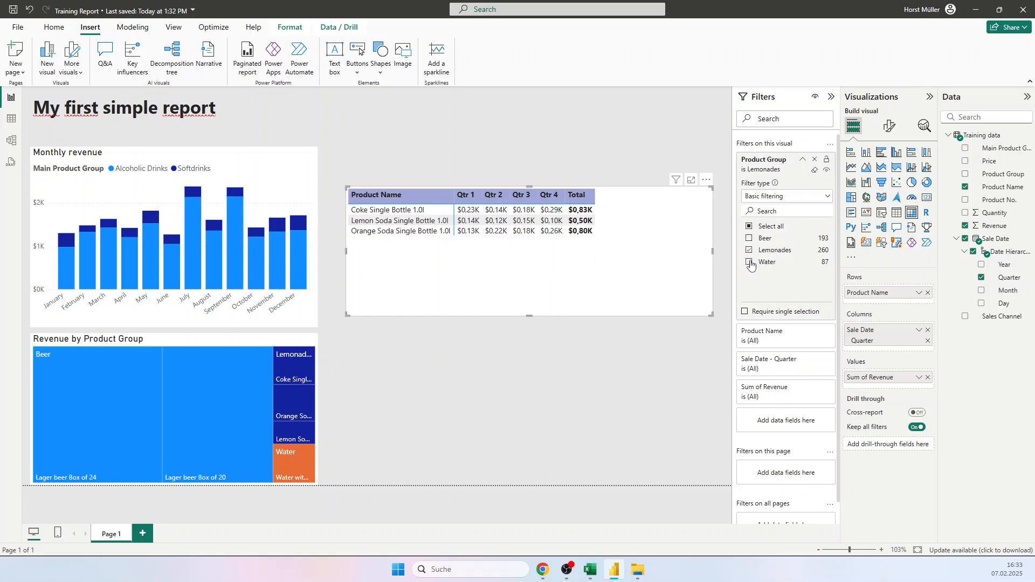
left_click(749, 262)
left_click(749, 262)
left_click(750, 251)
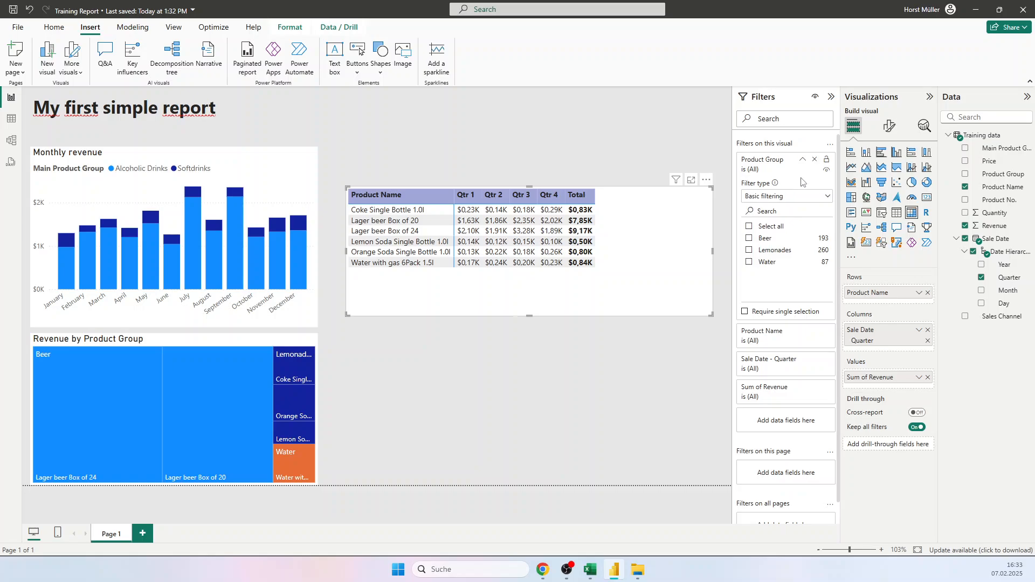
left_click(804, 160)
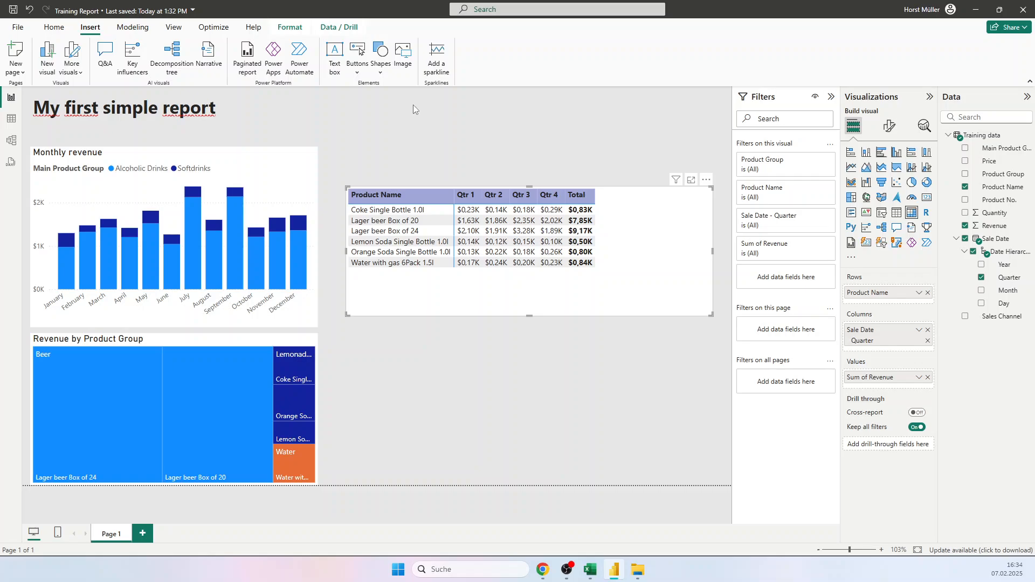
Step: Add the sale date's Quarter field as a page-level filter and select Qtr 1 and Qtr 2
left_click(420, 380)
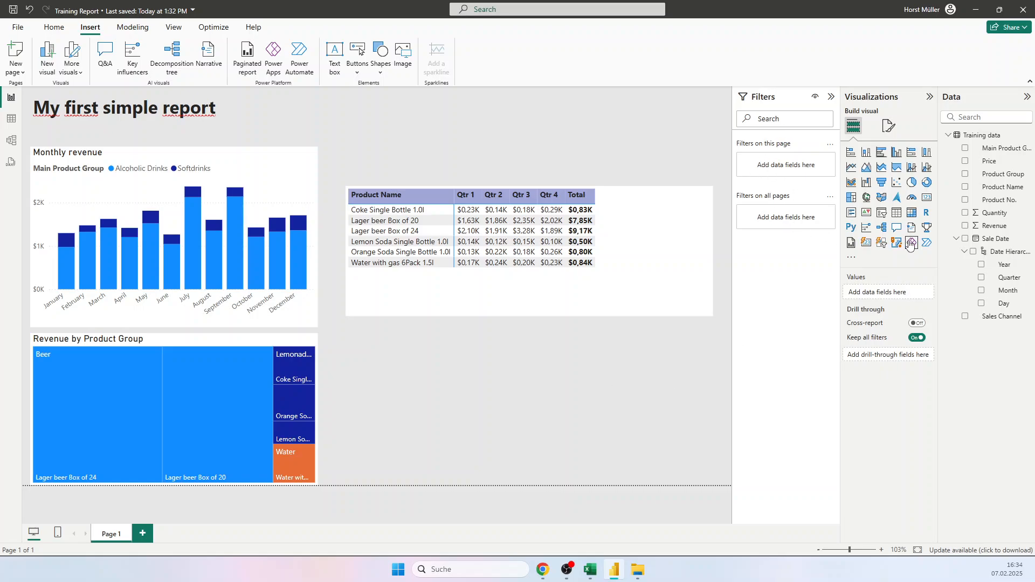
left_click_drag(1012, 280, 786, 164)
left_click(759, 239)
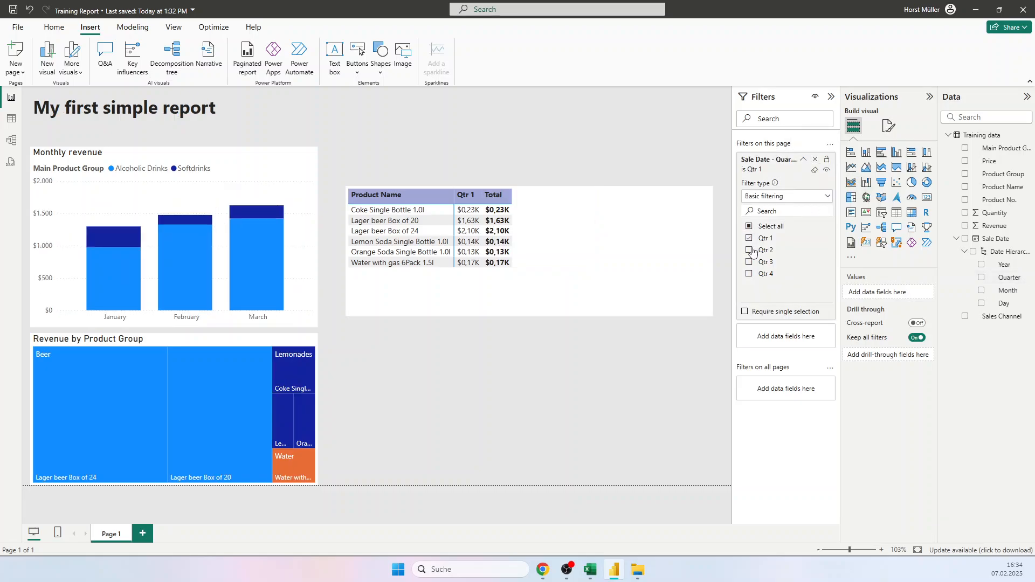
left_click(758, 251)
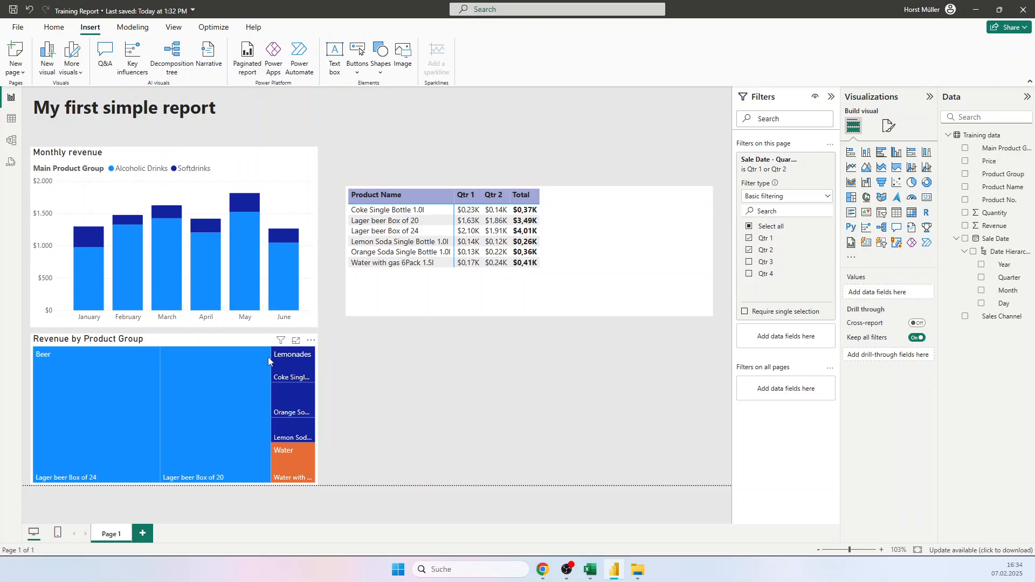
Step: Check which filters affect the treemap and column chart, and clear and remove the page-level Quarter filter
mouse_move(281, 341)
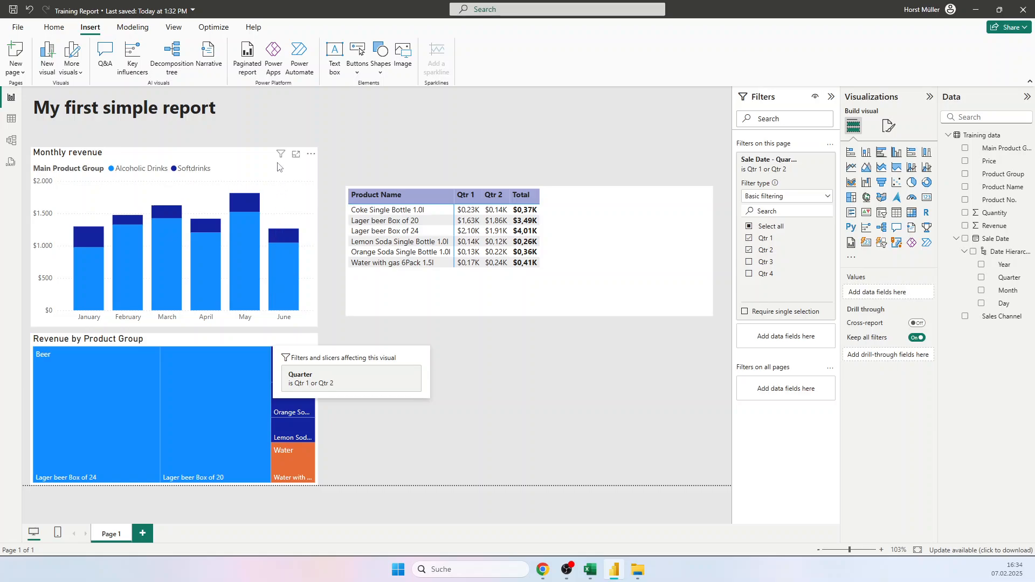
mouse_move(280, 155)
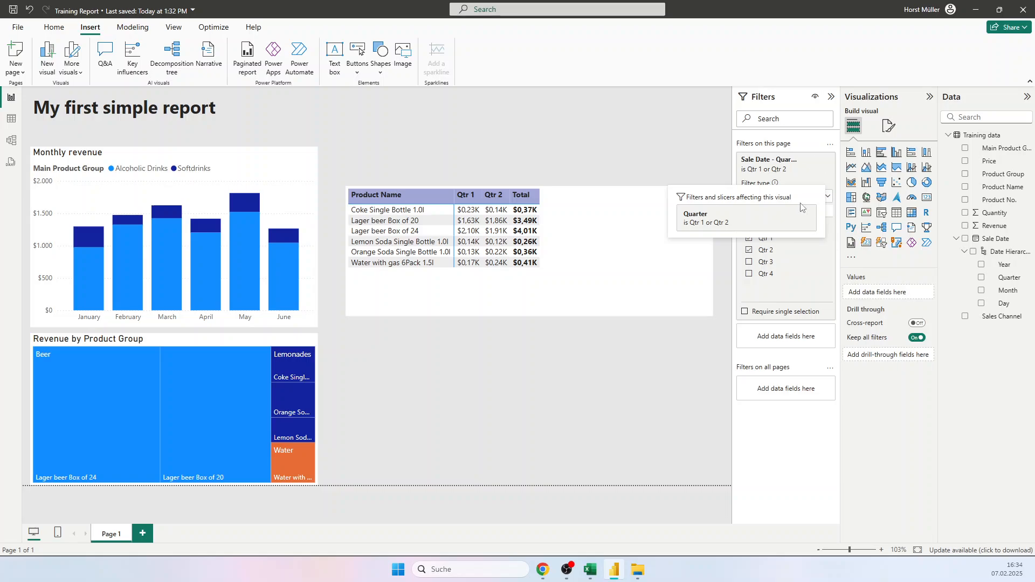
left_click(814, 159)
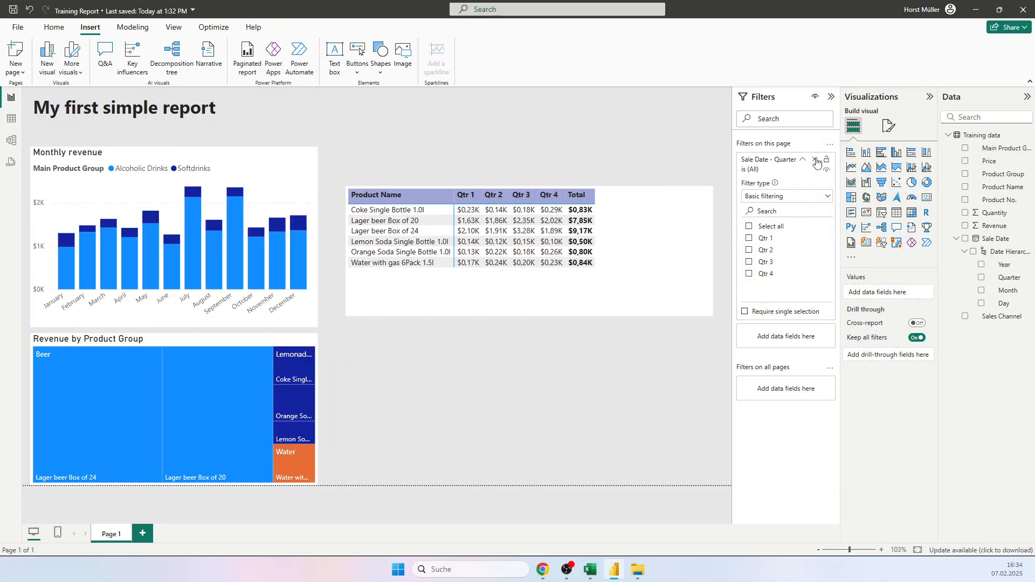
left_click(814, 159)
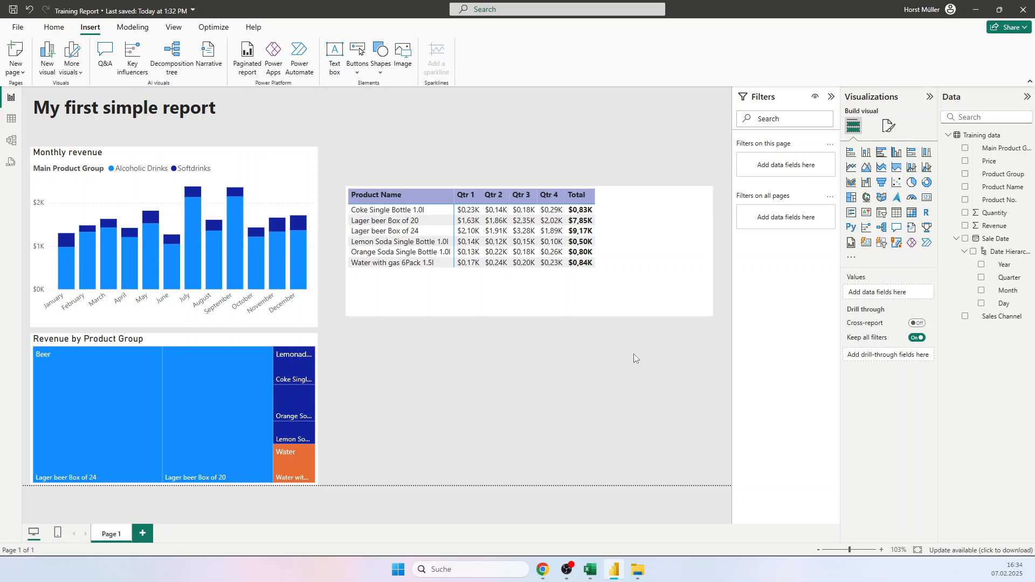
Step: Add a slicer below the matrix using the Sales Channel field
left_click(881, 214)
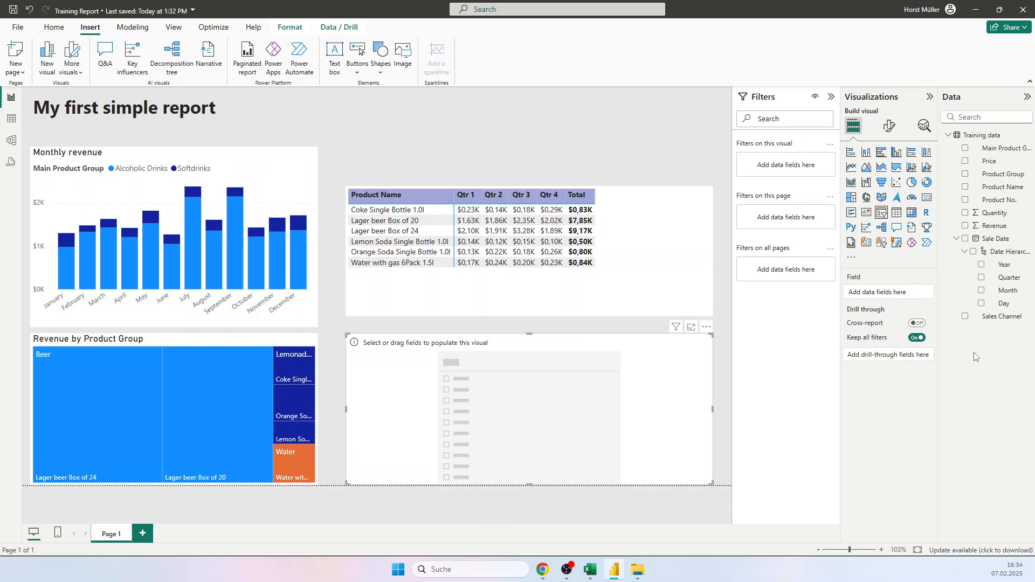
left_click_drag(1001, 316, 912, 295)
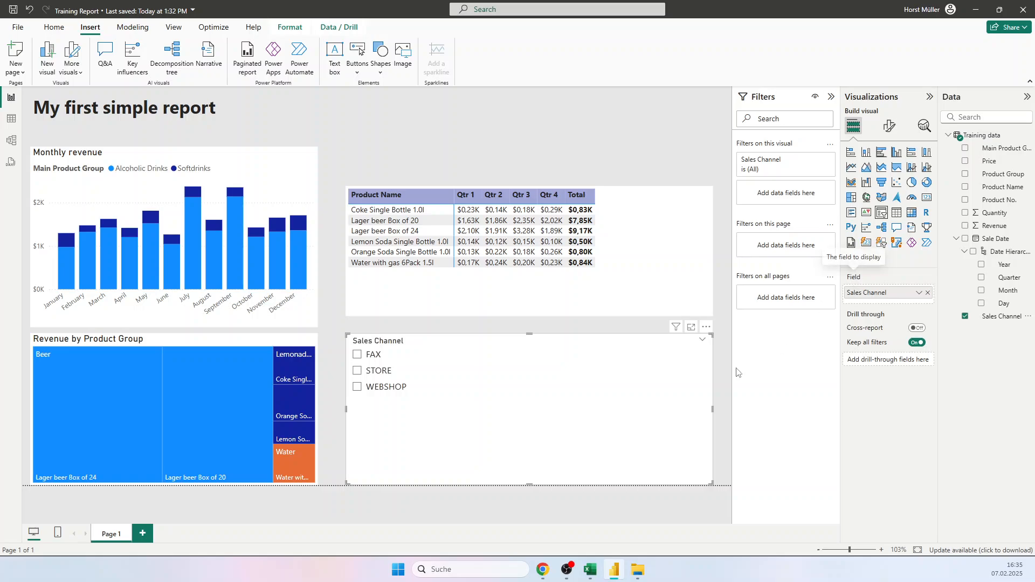
Step: Test the Sales Channel slicer by selecting and clearing STORE, WEBSHOP and FAX one after another
left_click(358, 371)
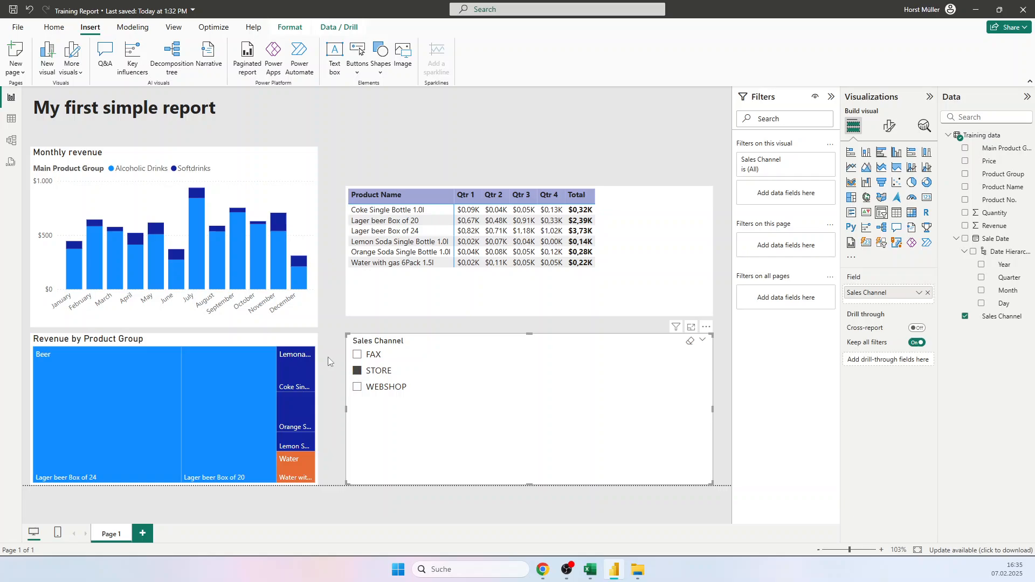
left_click(359, 371)
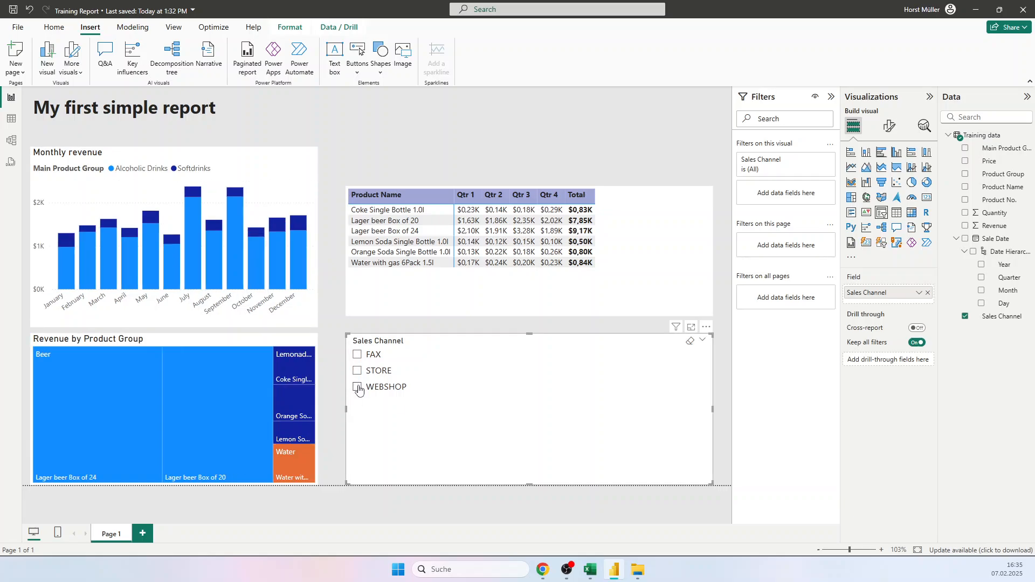
left_click(357, 387)
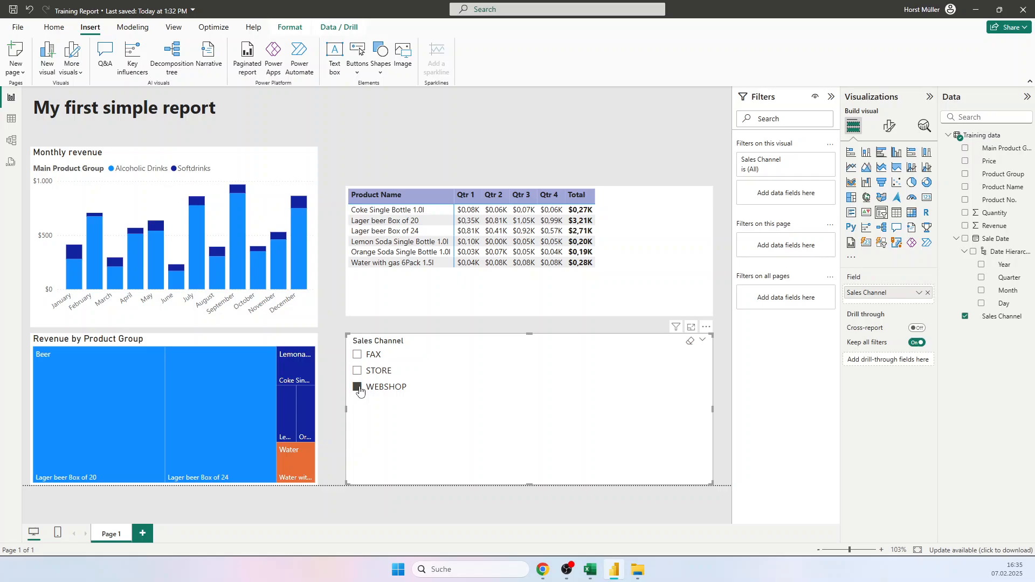
left_click(358, 387)
left_click(358, 355)
left_click(357, 355)
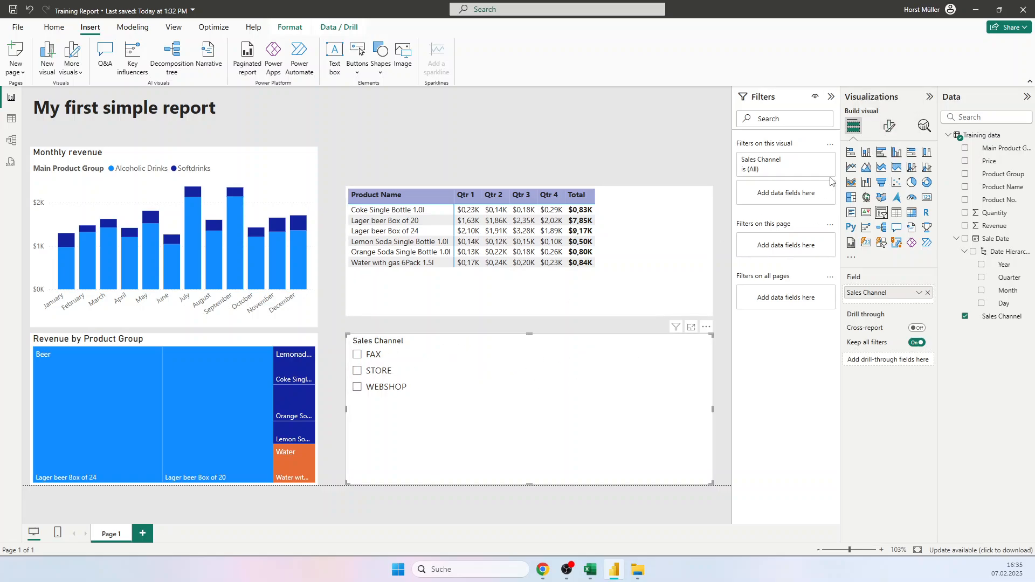
Step: Change the Sales Channel slicer's style to Tile
left_click(889, 127)
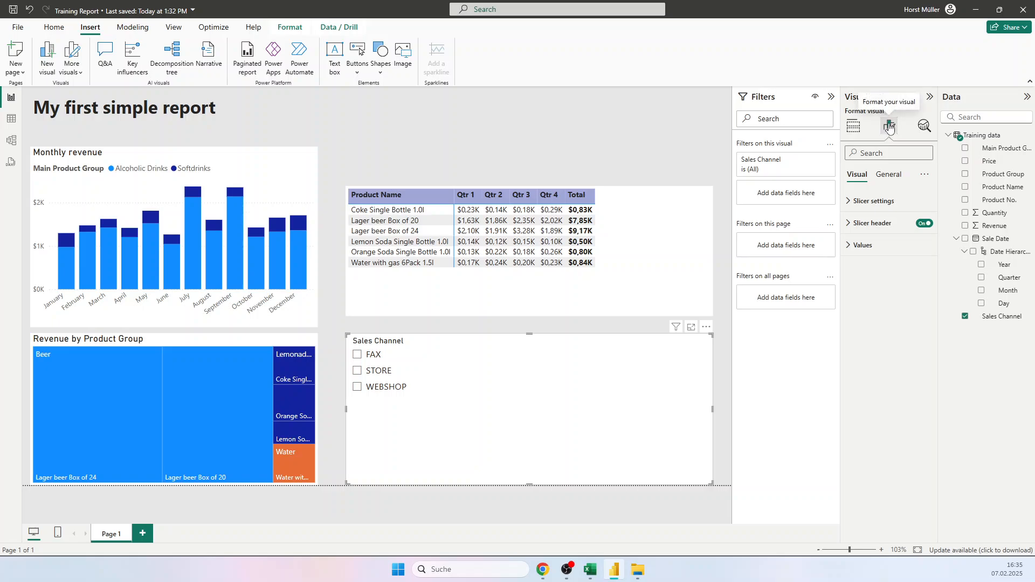
left_click(858, 207)
left_click(889, 255)
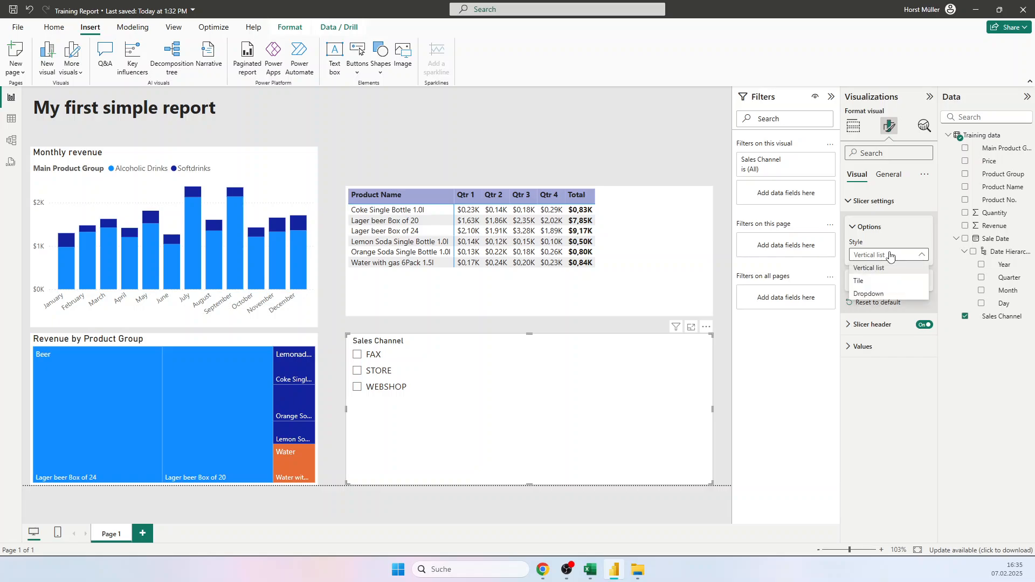
left_click(859, 284)
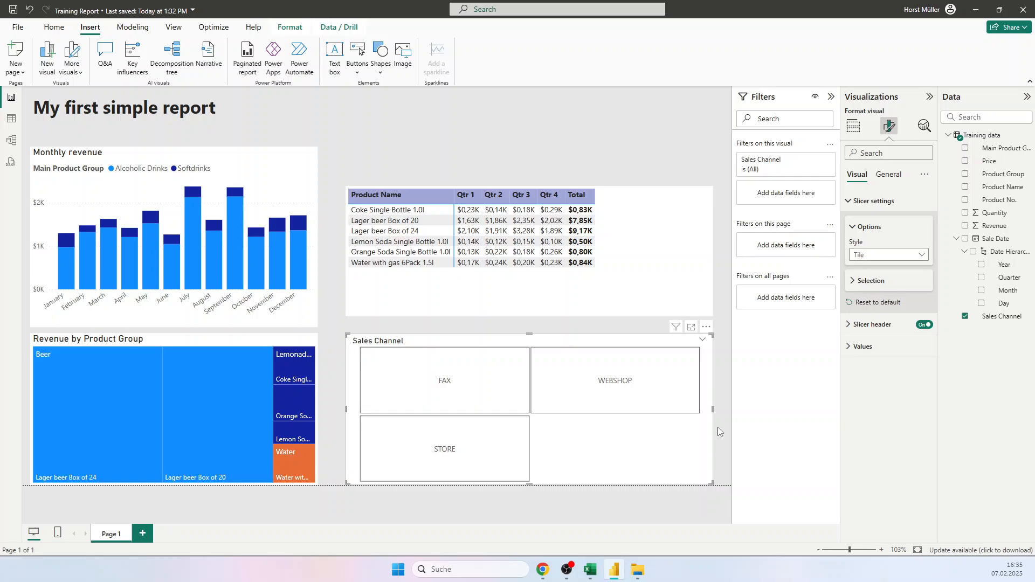
Step: Reduce the tile slicer's height to a single row and move it above the matrix beside the report heading
left_click_drag(528, 483, 523, 383)
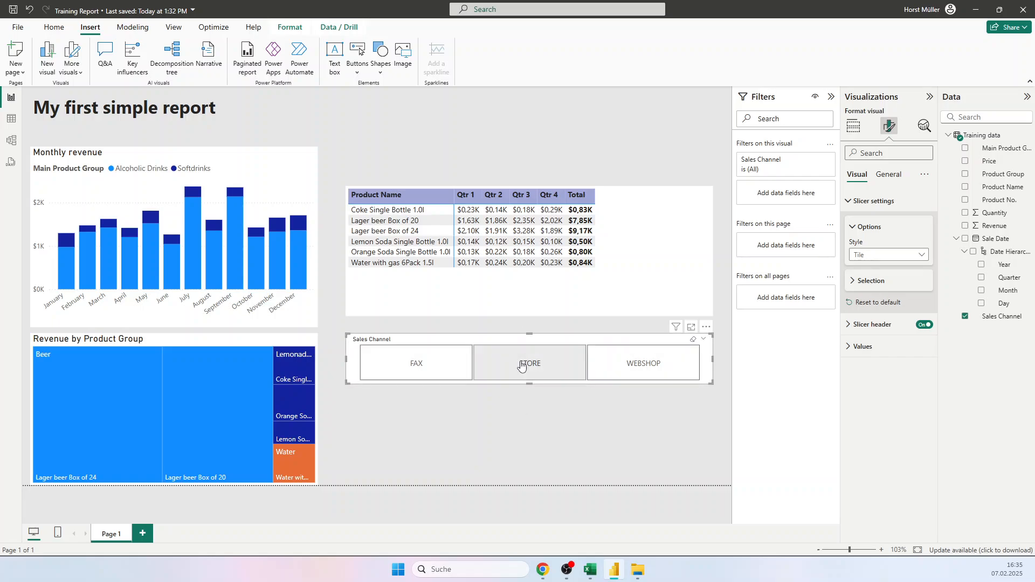
left_click_drag(620, 337, 636, 98)
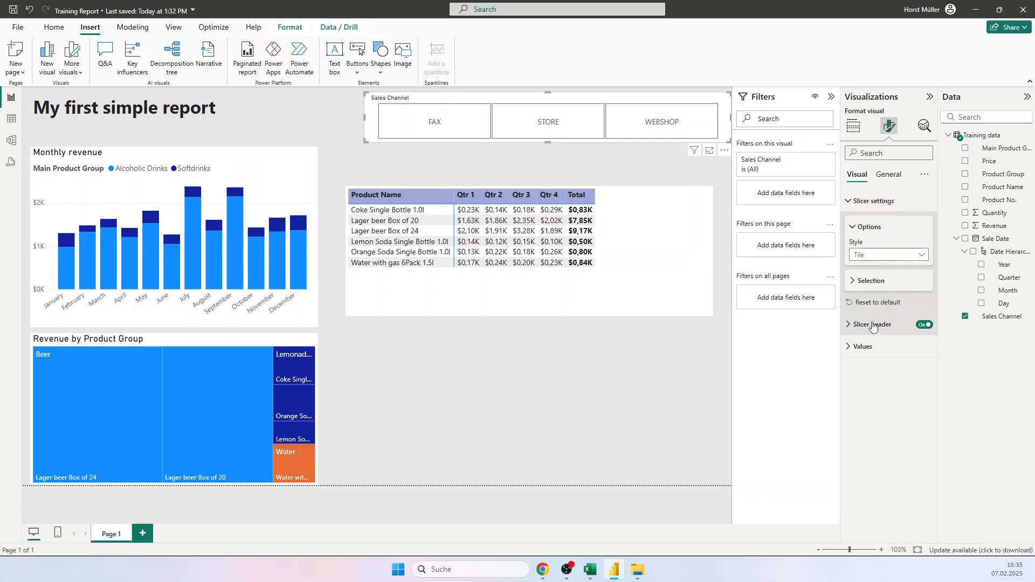
Step: Format the slicer's values with a grey tile background and bold text at font size 12
left_click(856, 349)
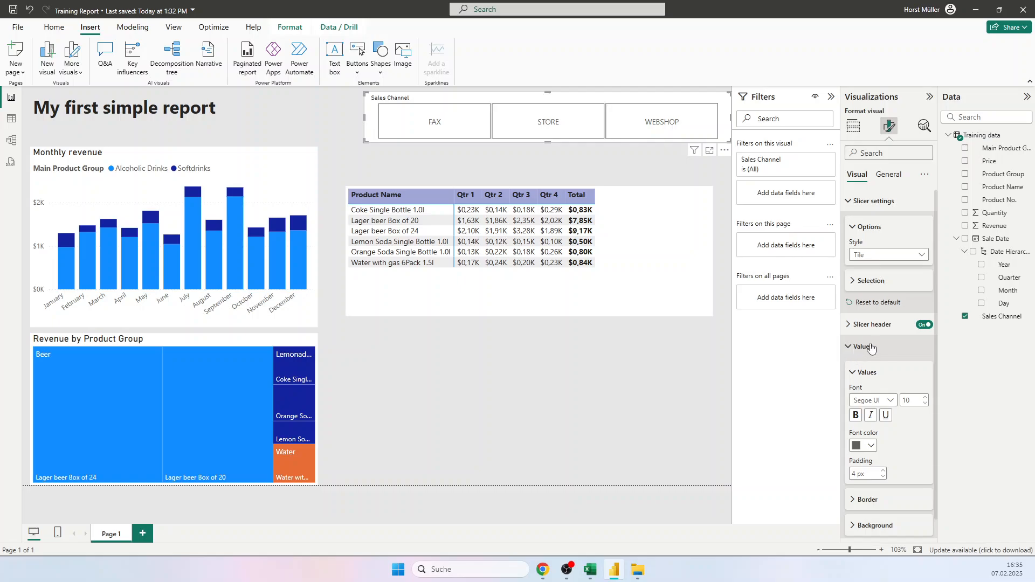
scroll(894, 474, "down", 1)
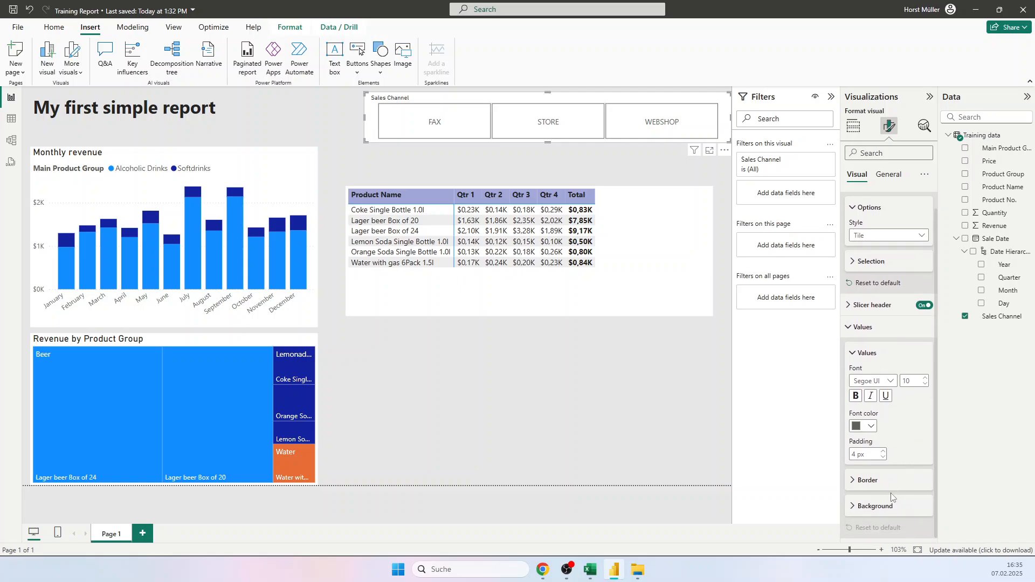
left_click(876, 506)
scroll(876, 510, "down", 2)
left_click(872, 506)
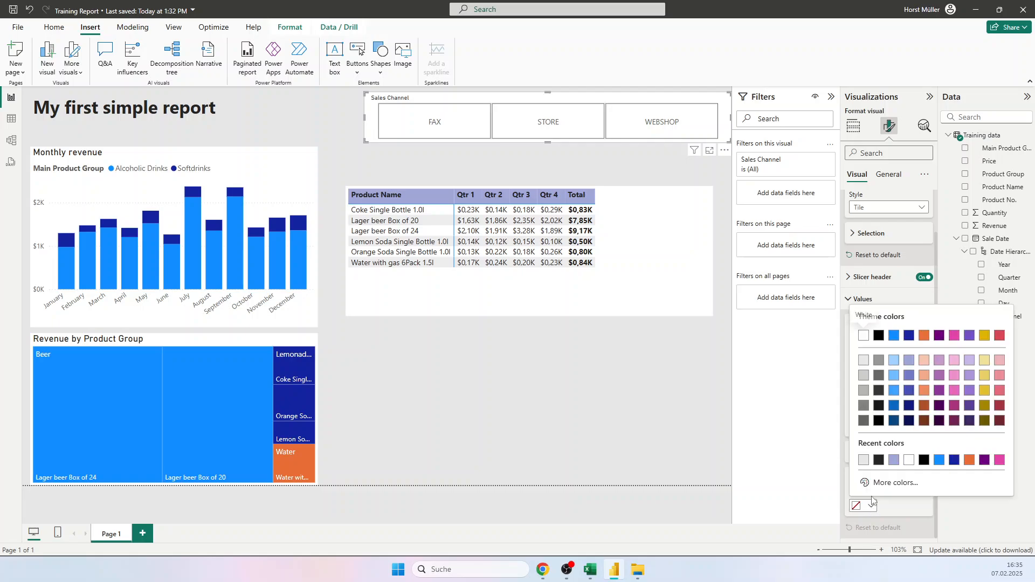
left_click(863, 378)
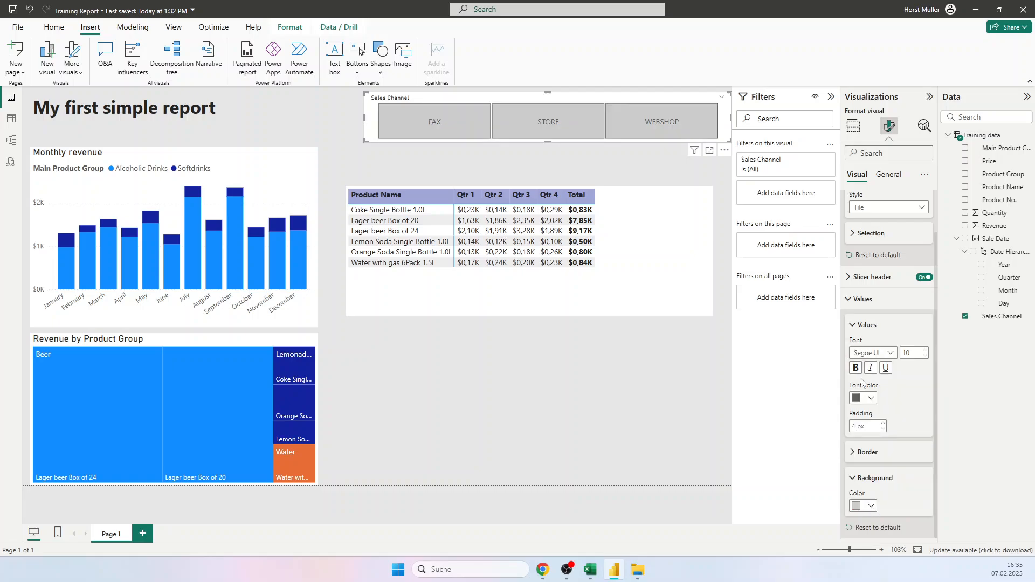
left_click(855, 368)
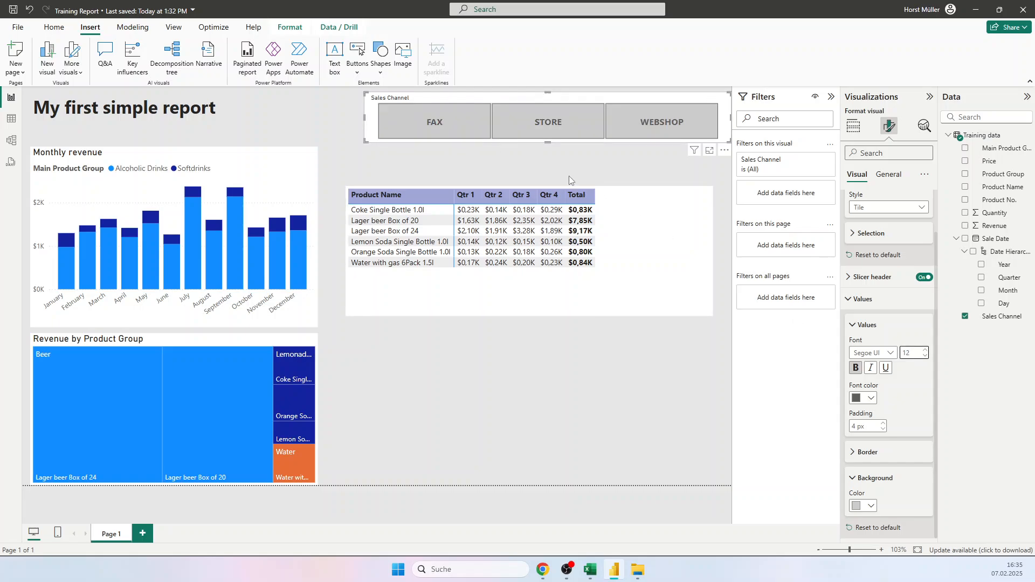
Step: Turn off the slicer header and set the slicer's overall background to light grey to match the page
left_click(859, 298)
left_click(925, 325)
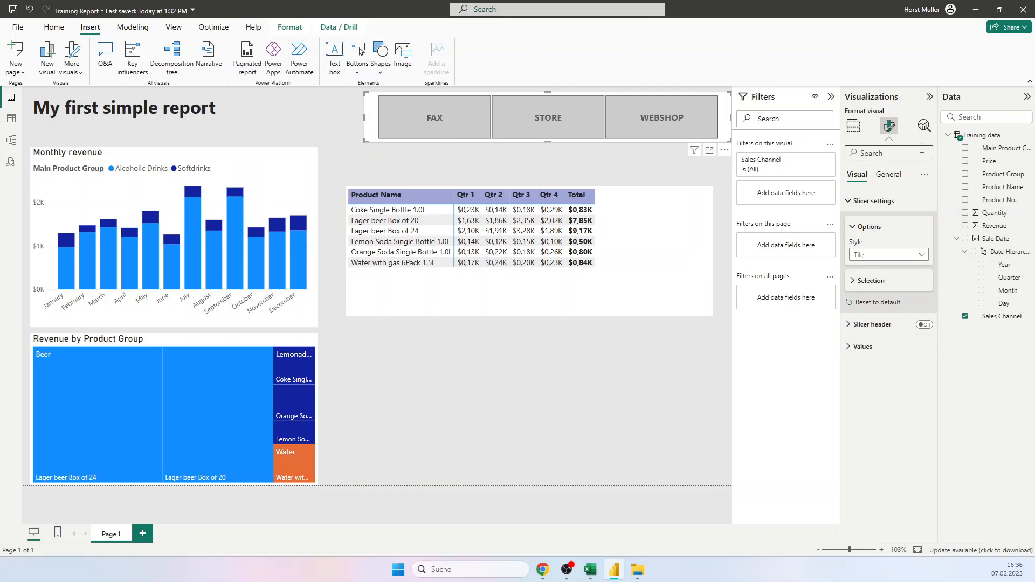
left_click(884, 175)
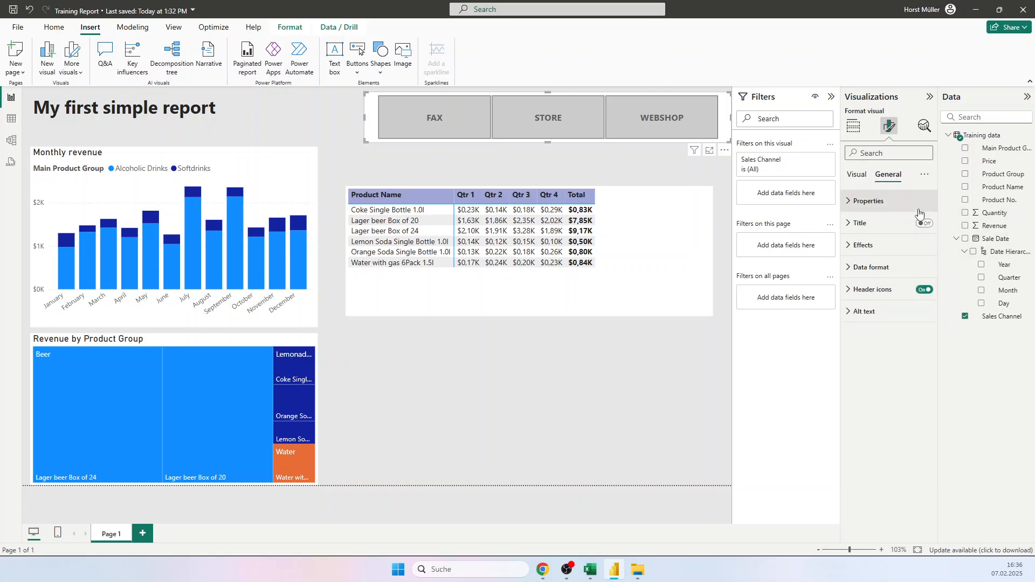
left_click(861, 247)
left_click(865, 299)
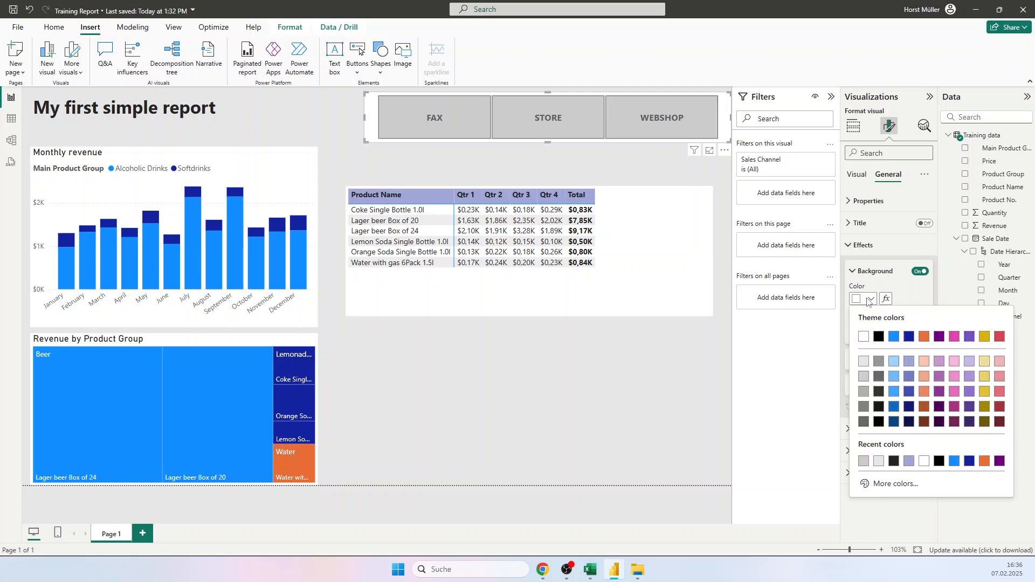
left_click(866, 364)
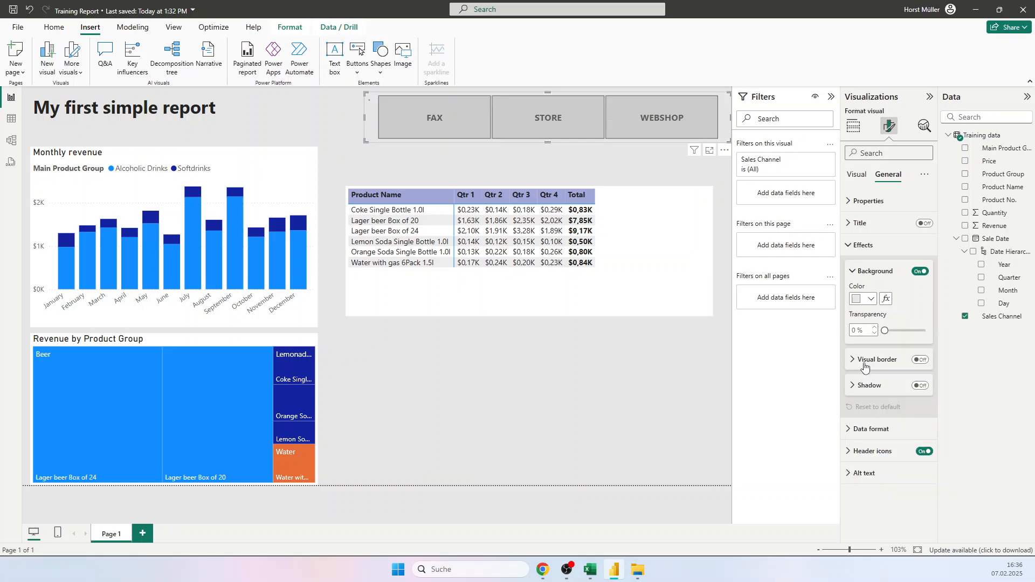
left_click(589, 381)
Step: Select FAX in the Sales Channel slicer and slightly reduce the slicer's height
left_click(405, 122)
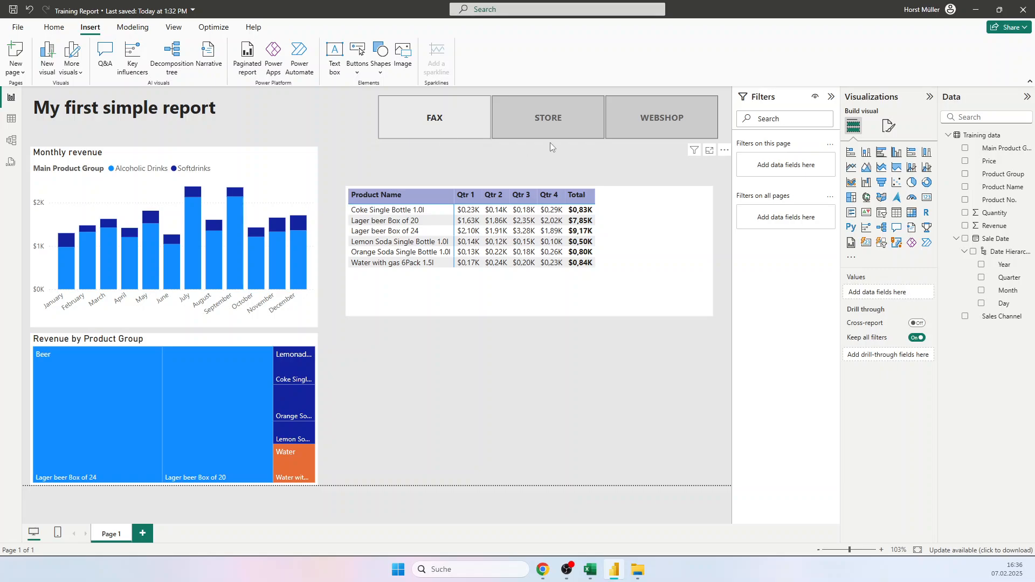
left_click_drag(548, 143, 545, 130)
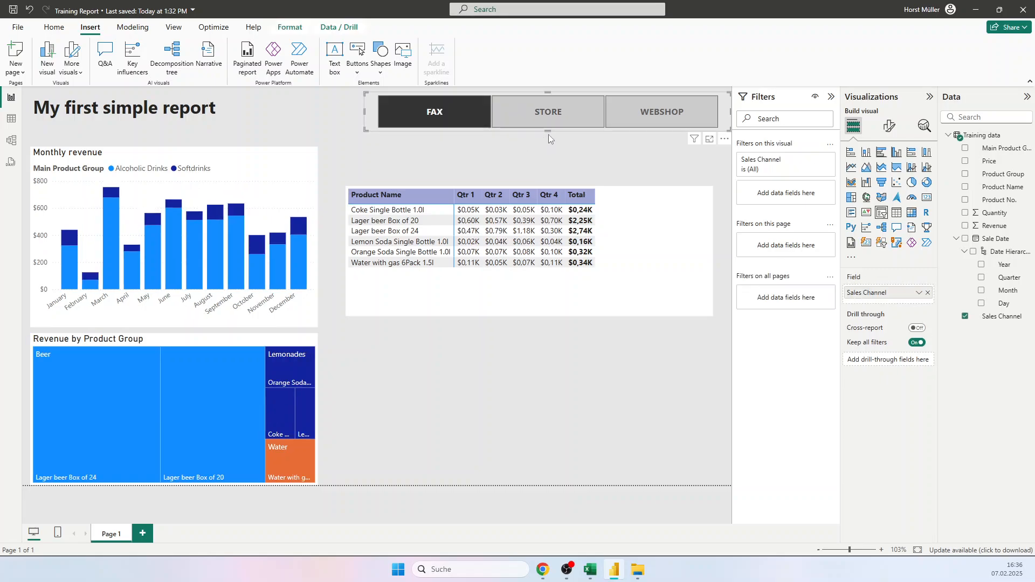
left_click(529, 155)
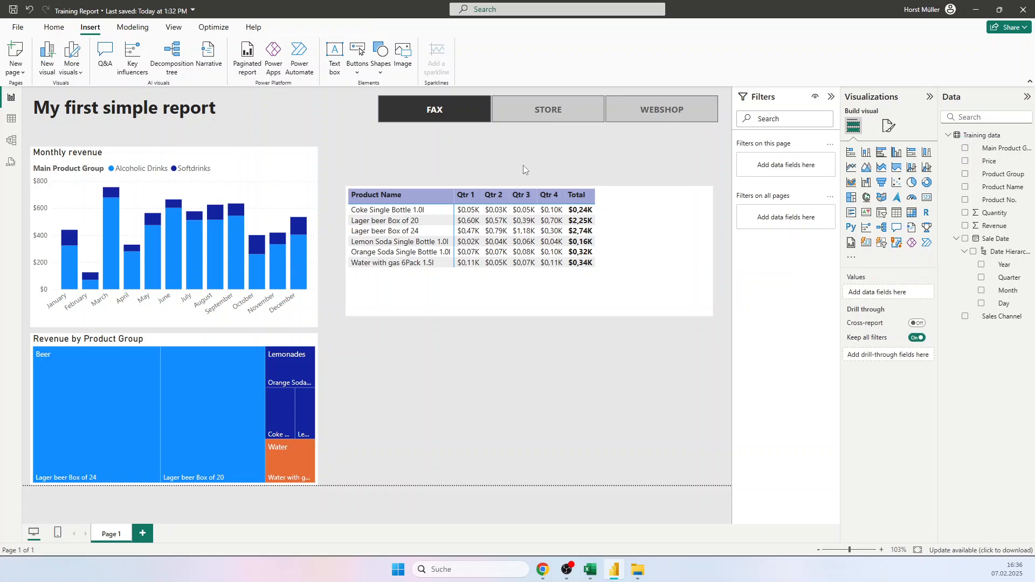
Step: Try the individual channels in the Sales Channel slicer, finishing with FAX and STORE selected together
left_click(512, 114)
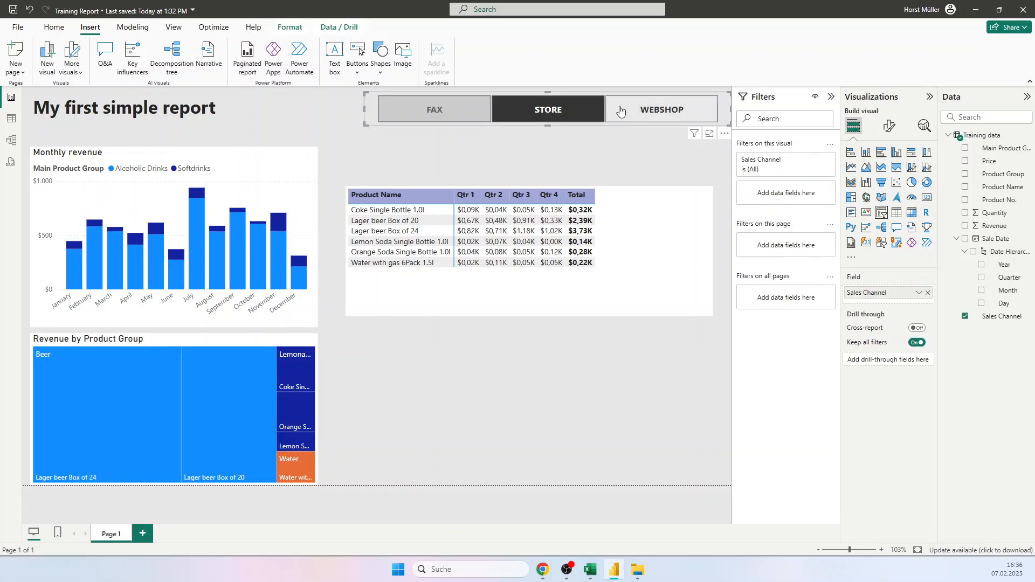
left_click(614, 108)
left_click(529, 116)
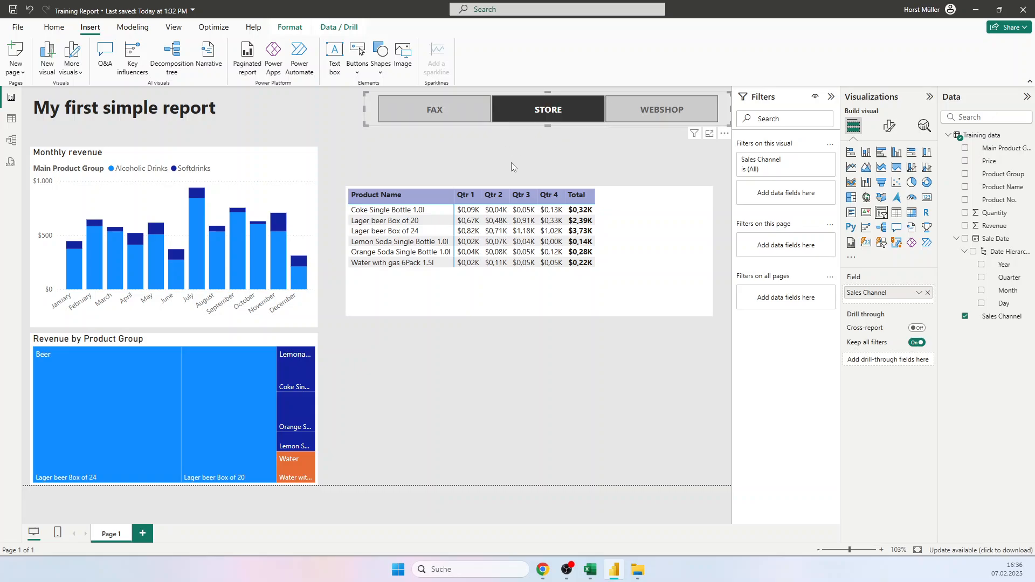
left_click(469, 111)
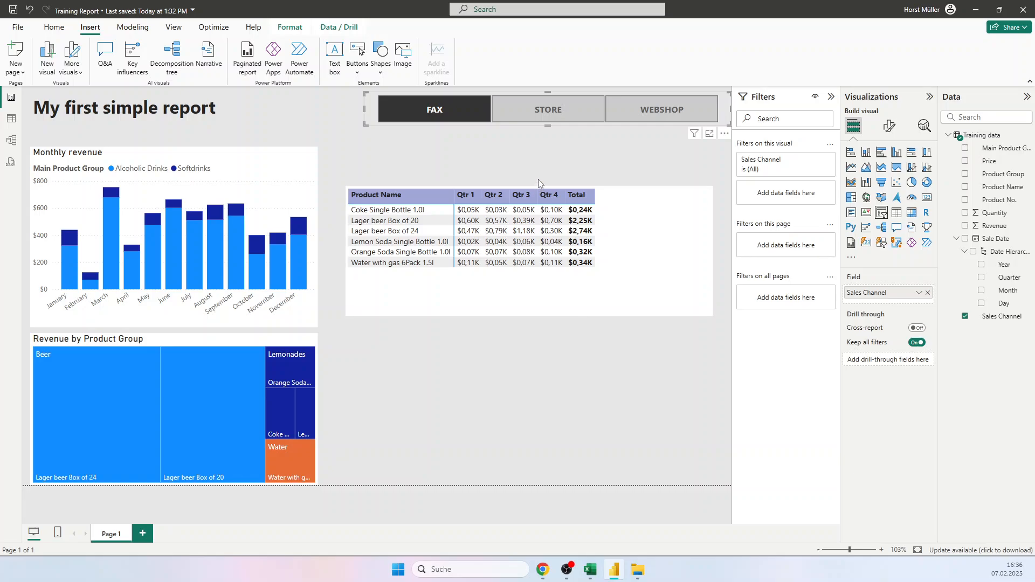
left_click(512, 114, "ctrl")
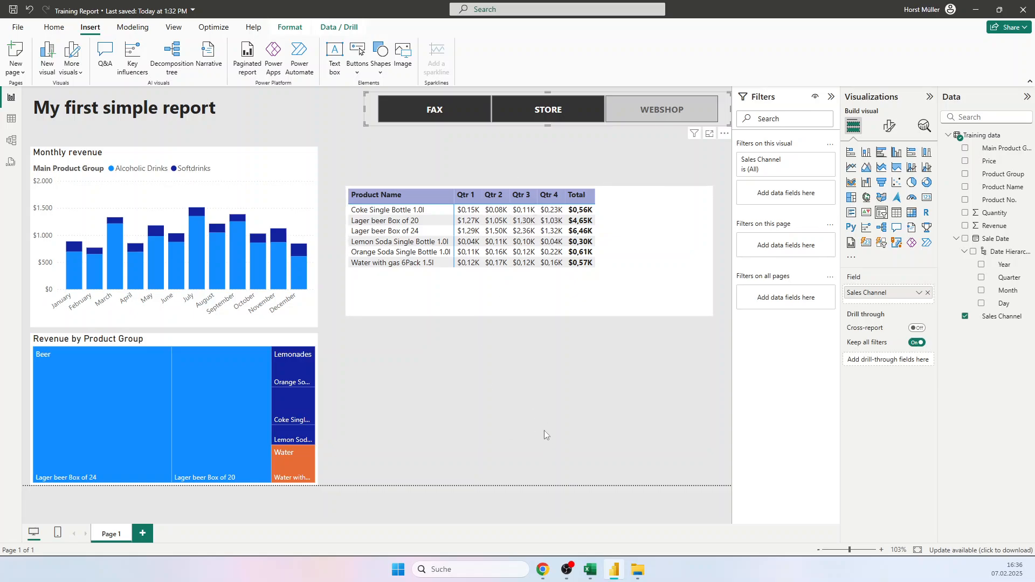
left_click(512, 413)
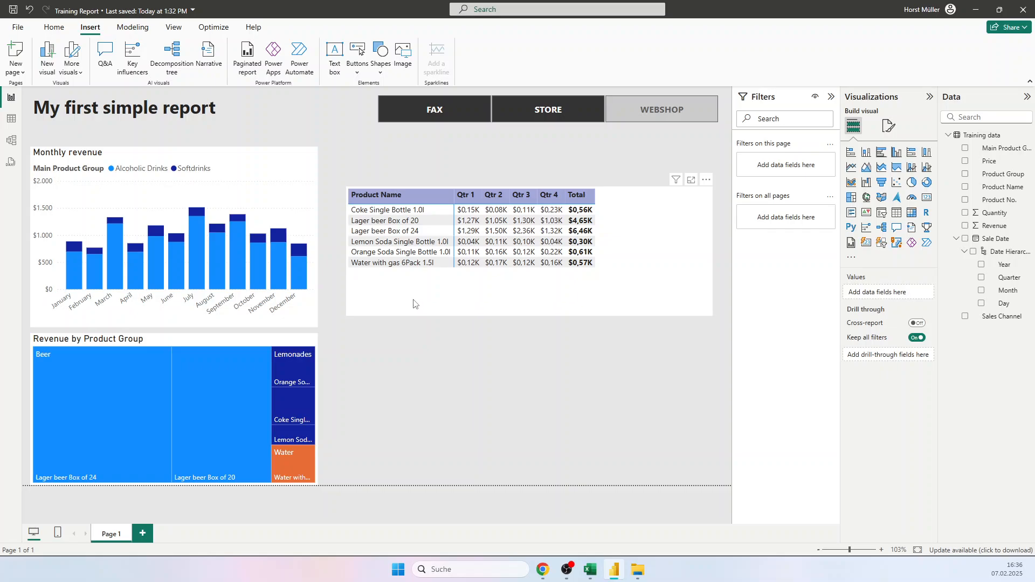
Step: Test cross-filtering with the matrix's "Lager beer Box of 24" row and the July Alcoholic Drinks column, clearing each selection
left_click(388, 233)
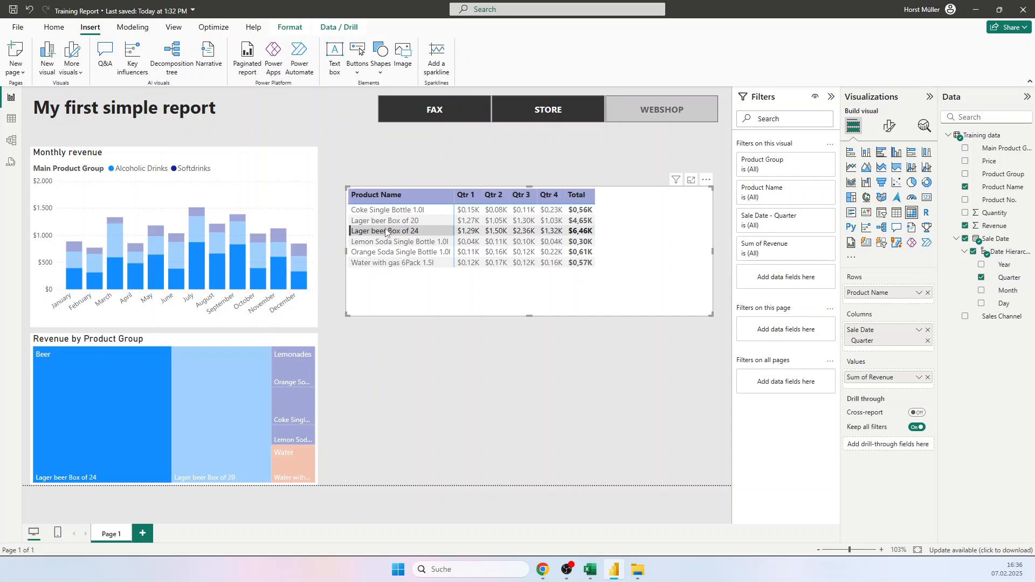
left_click(385, 232)
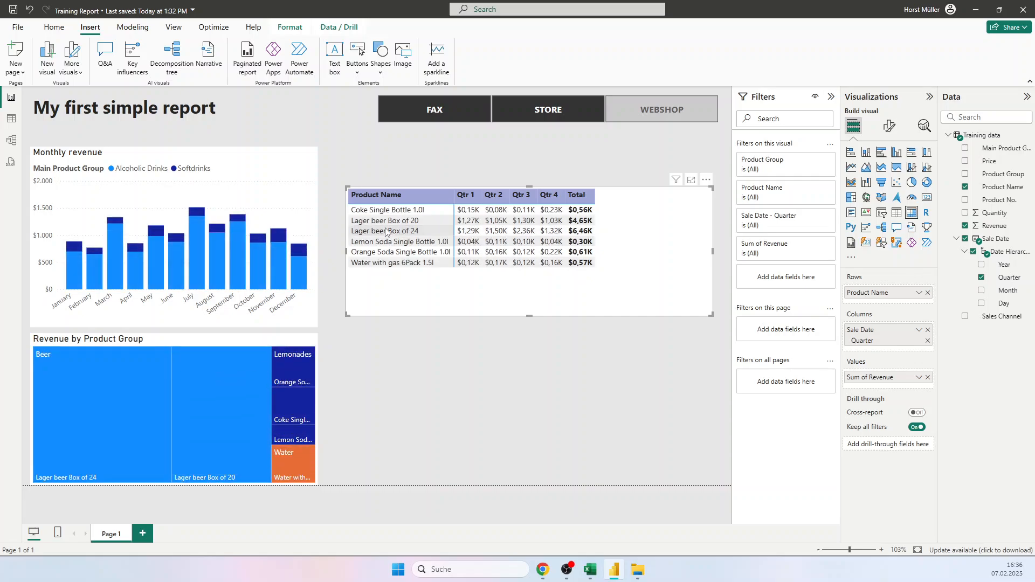
left_click(385, 231)
left_click(196, 251)
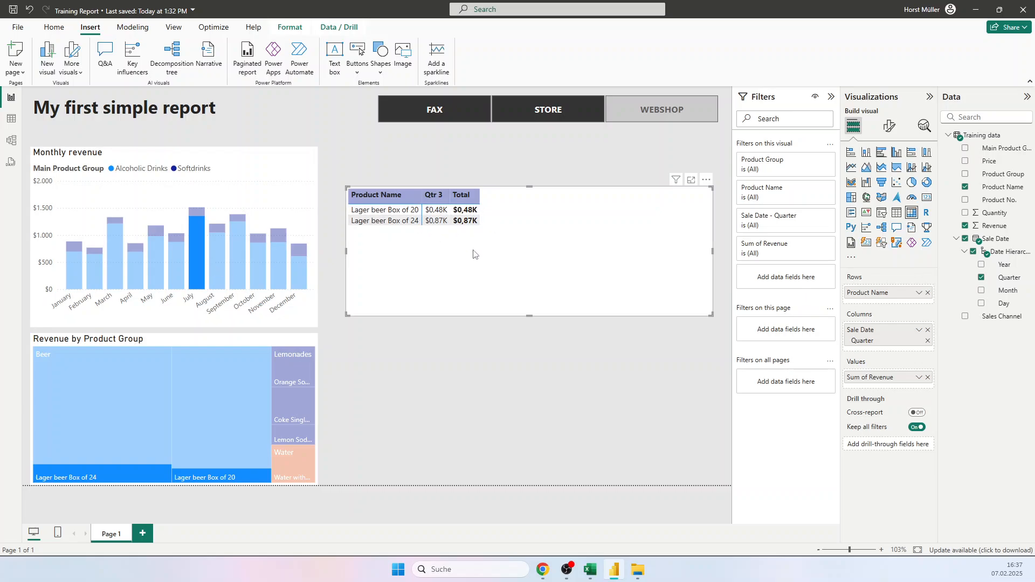
left_click(197, 251)
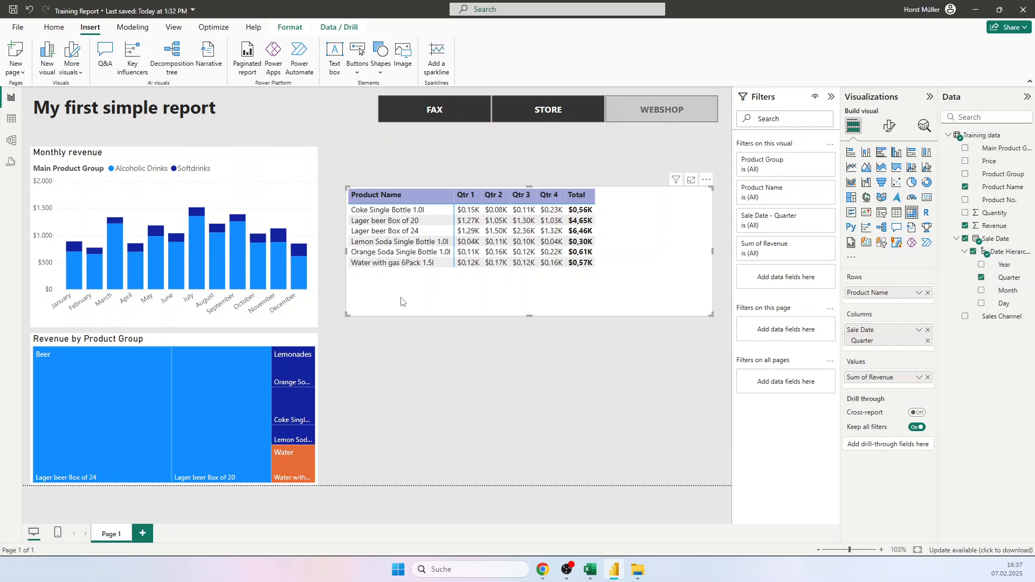
left_click(392, 240)
left_click(386, 243)
Step: Save the Training Report file
left_click(13, 10)
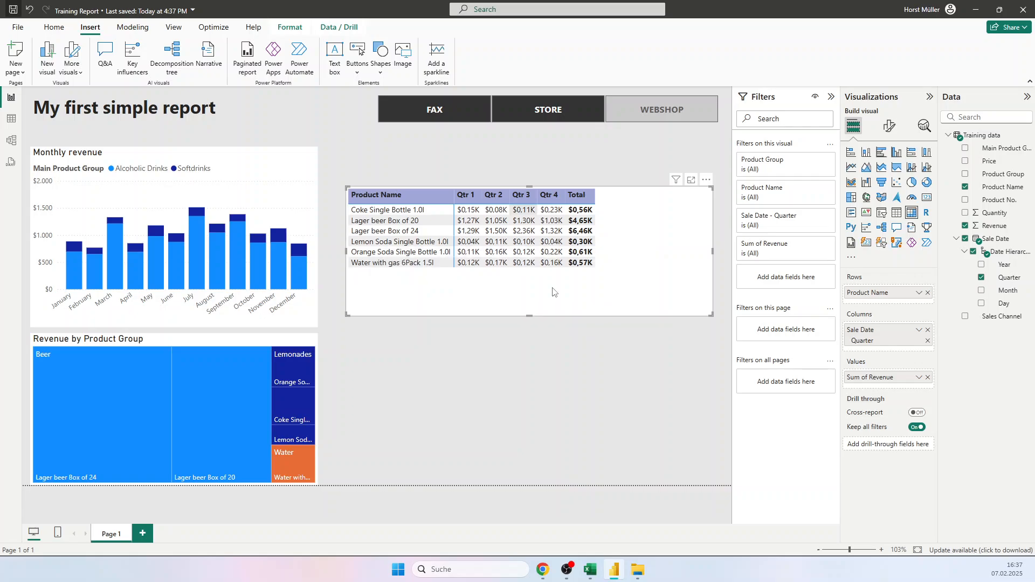